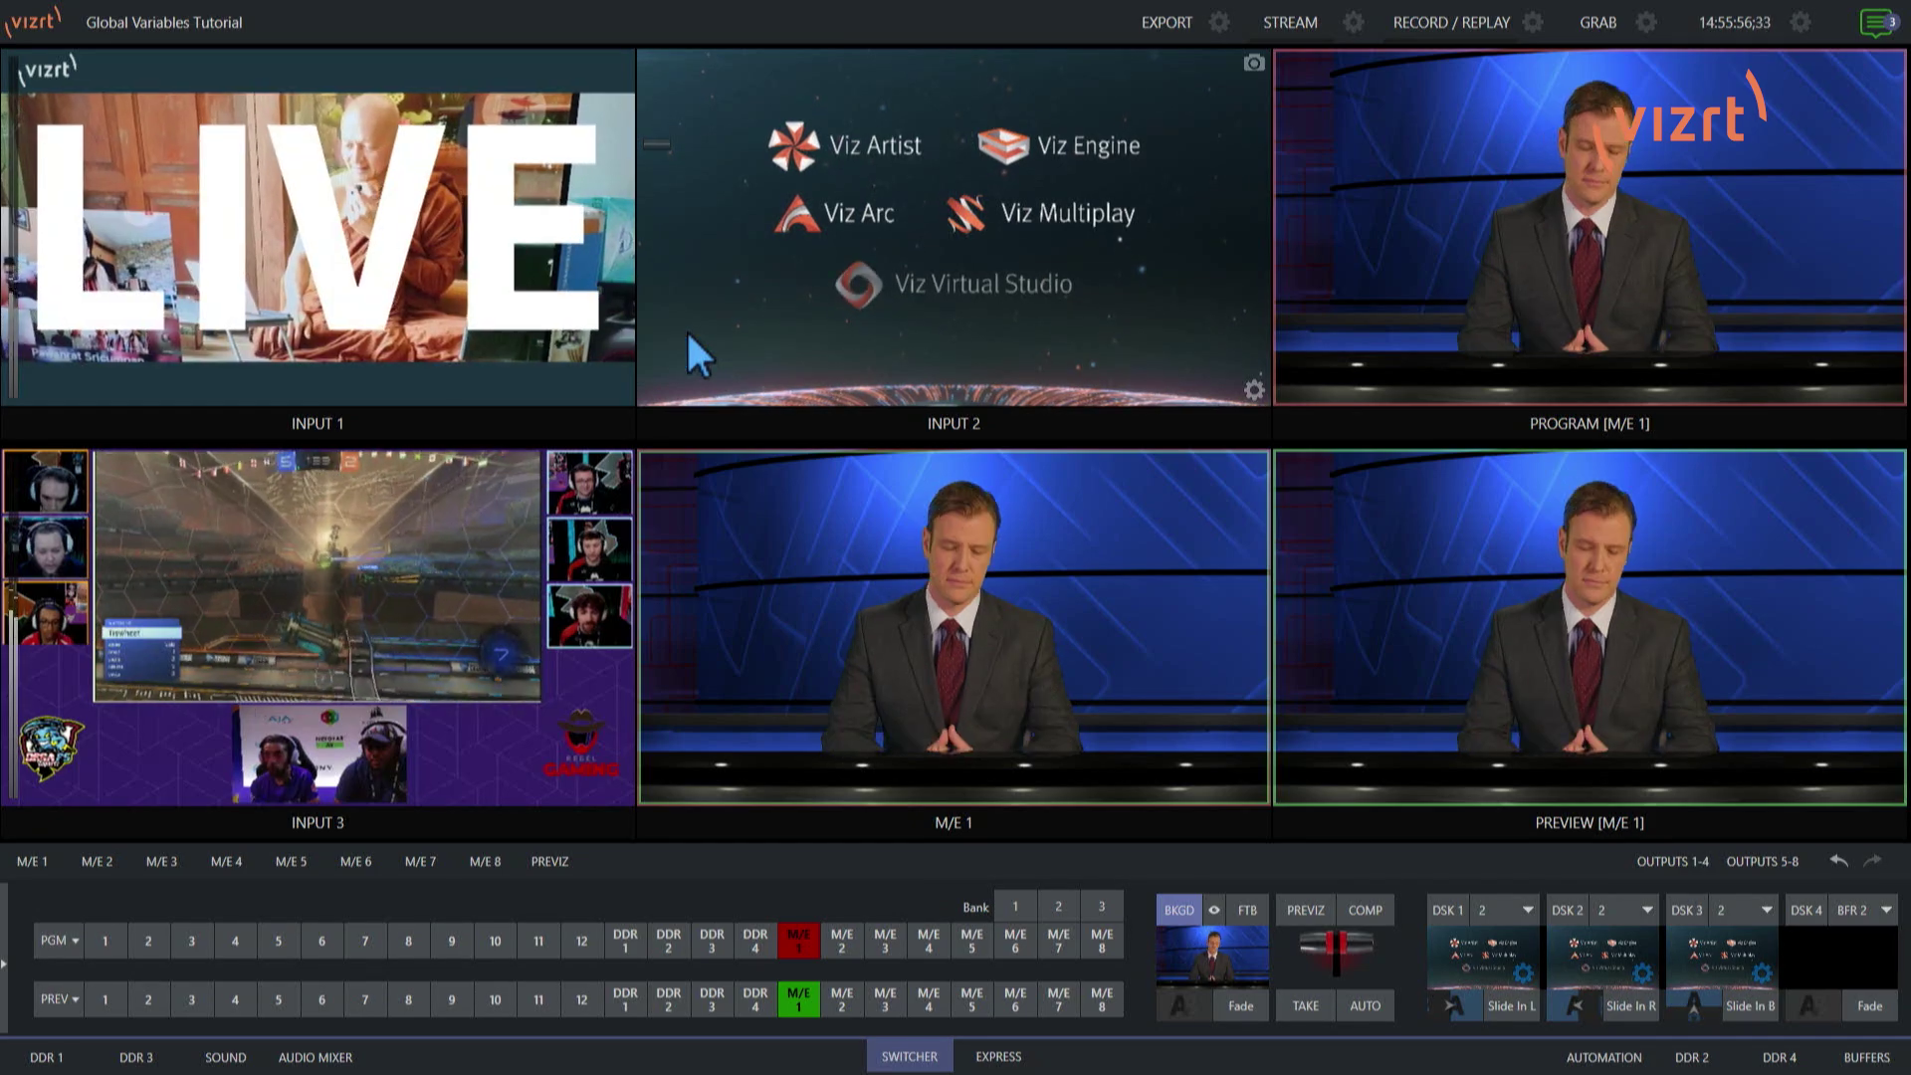
# Step: Open the global variables configuration and move its window over the Preview monitor
pyautogui.moveTo(266, 20)
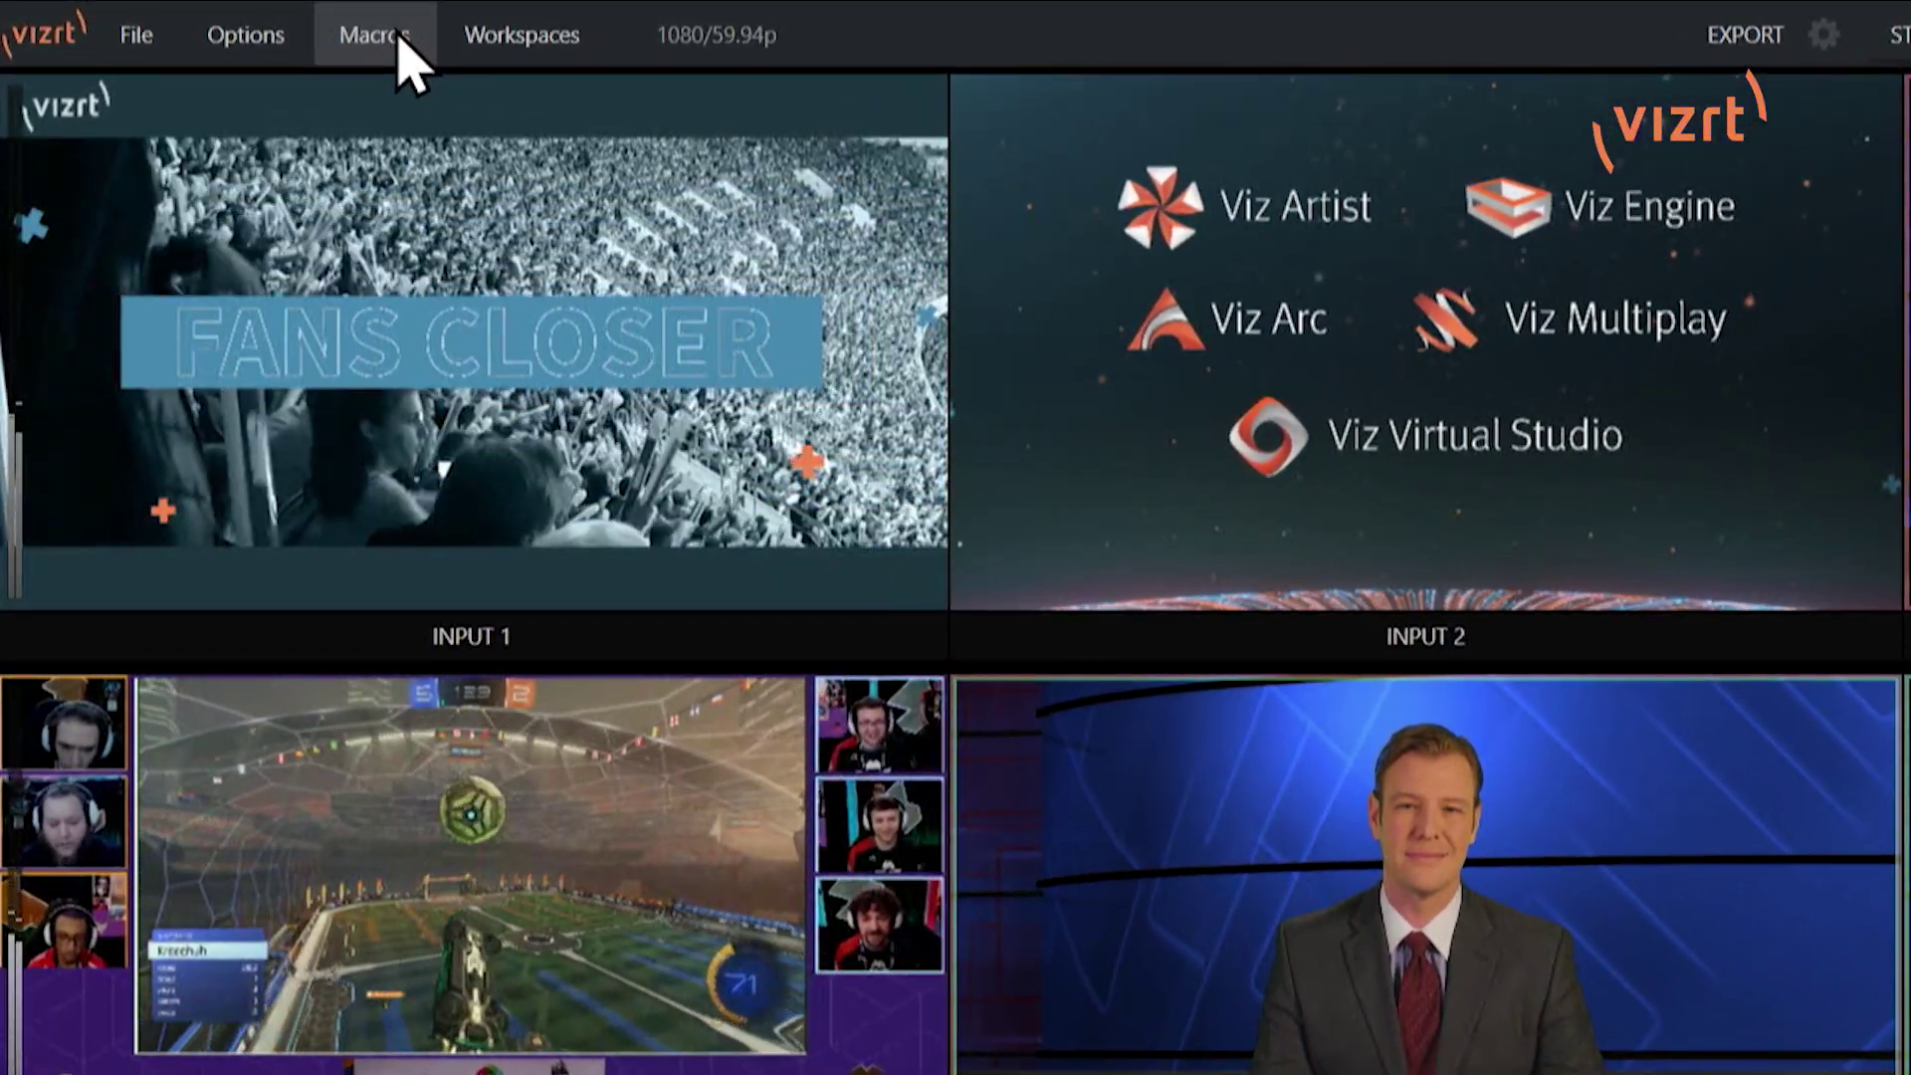
pyautogui.click(400, 40)
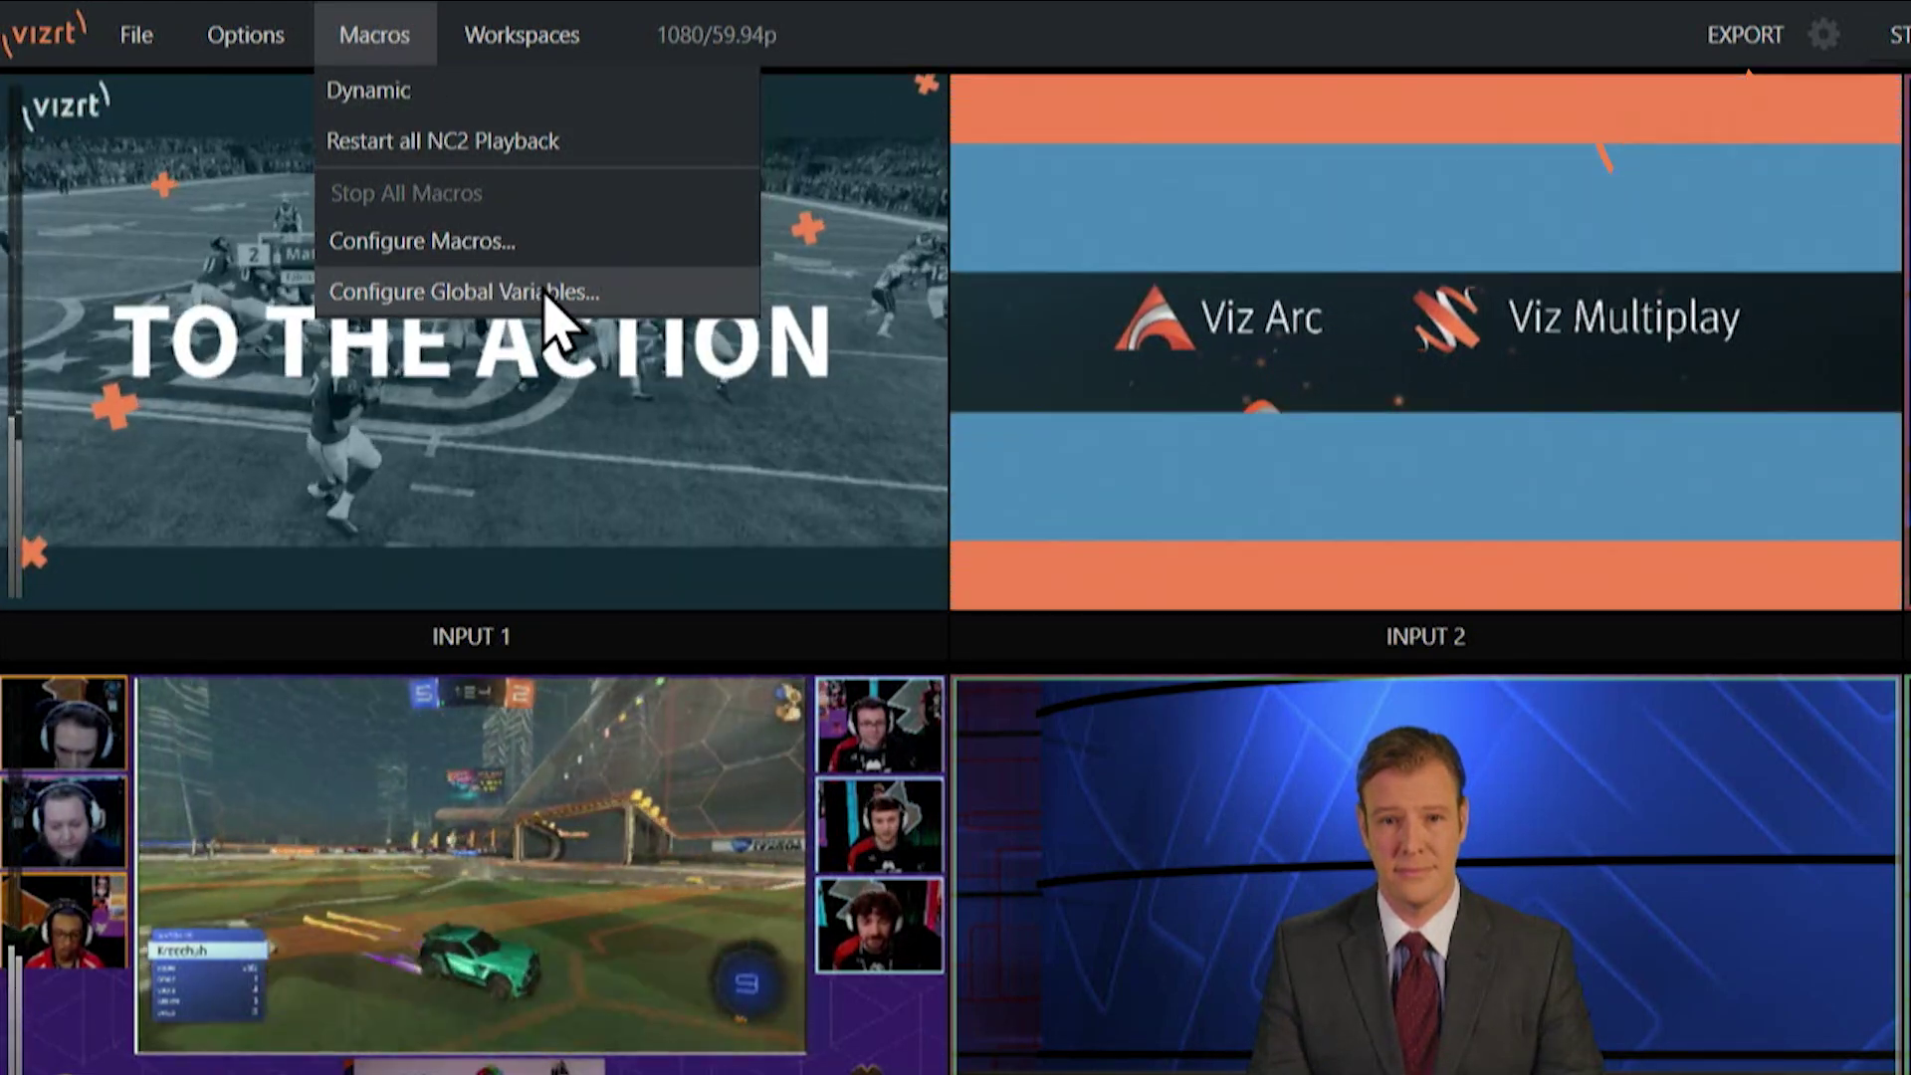
pyautogui.click(547, 297)
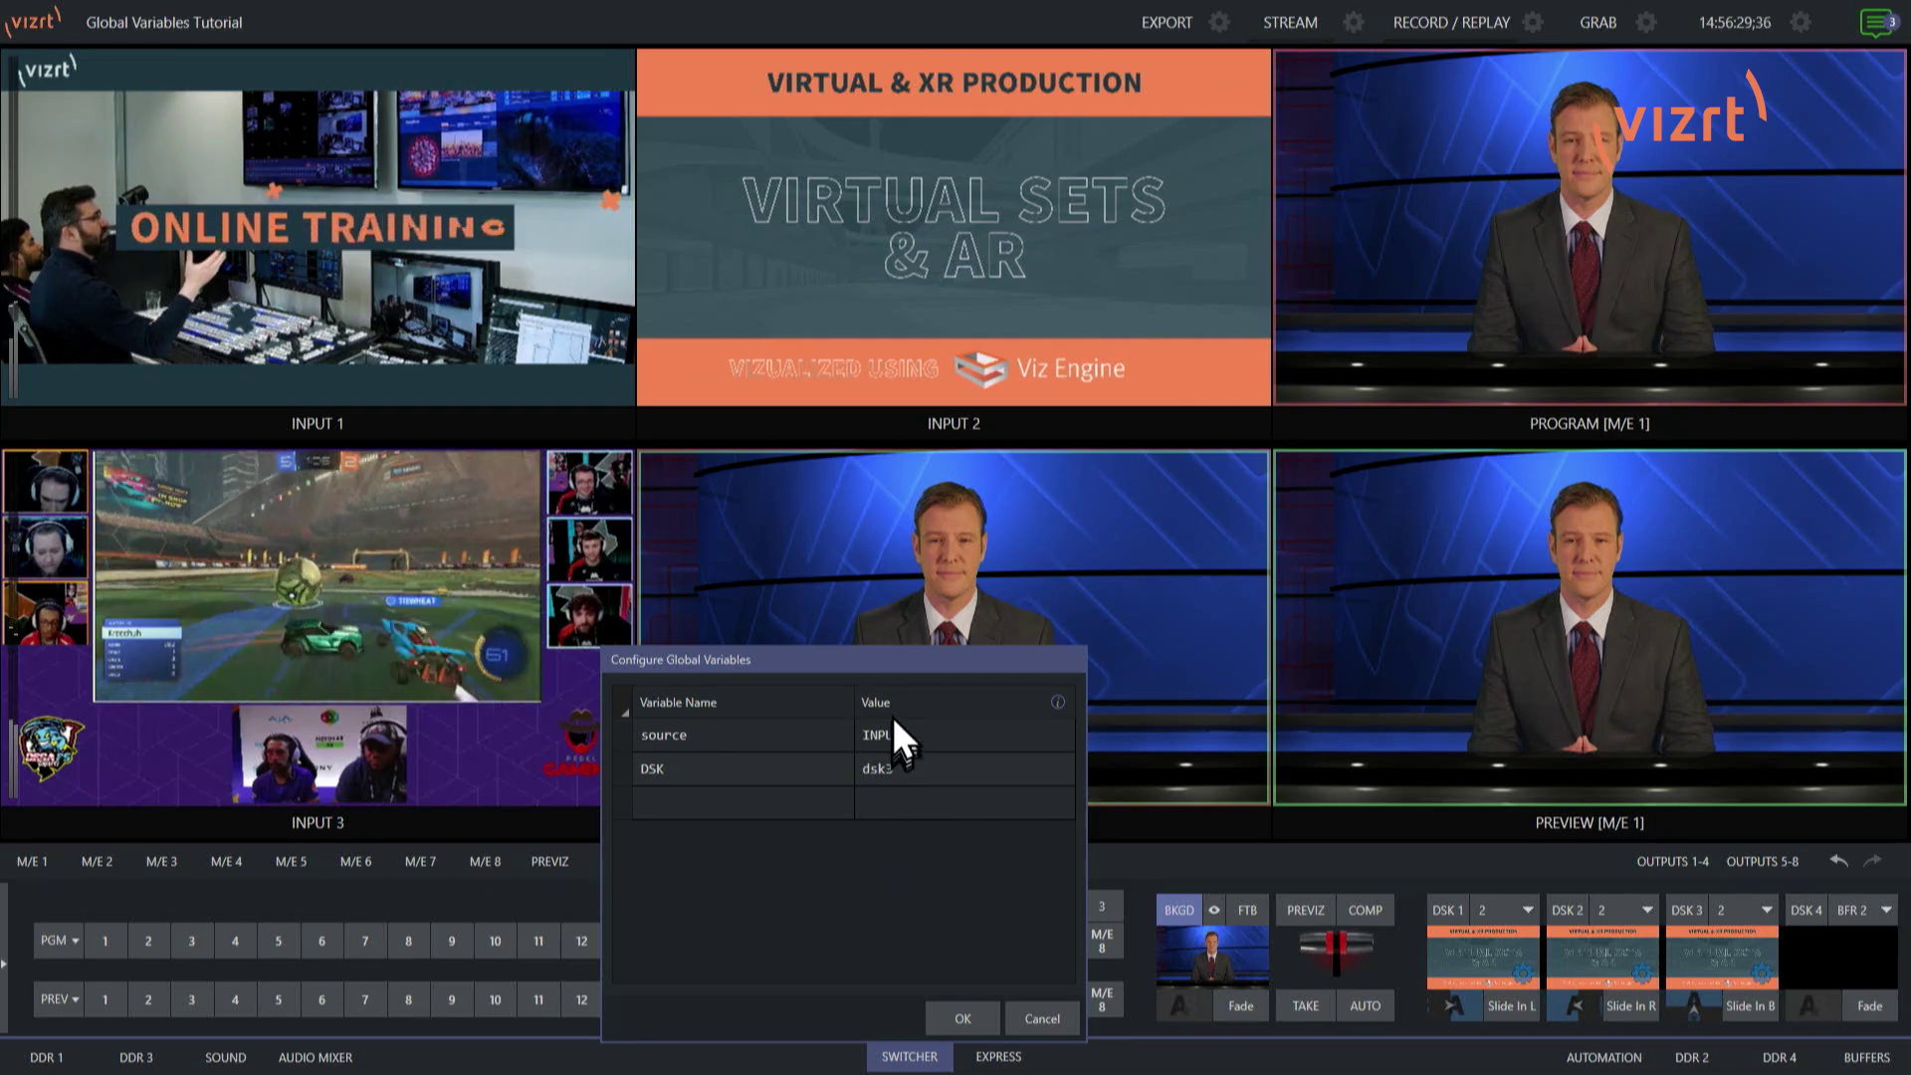
pyautogui.moveTo(891, 657); pyautogui.dragTo(1655, 458)
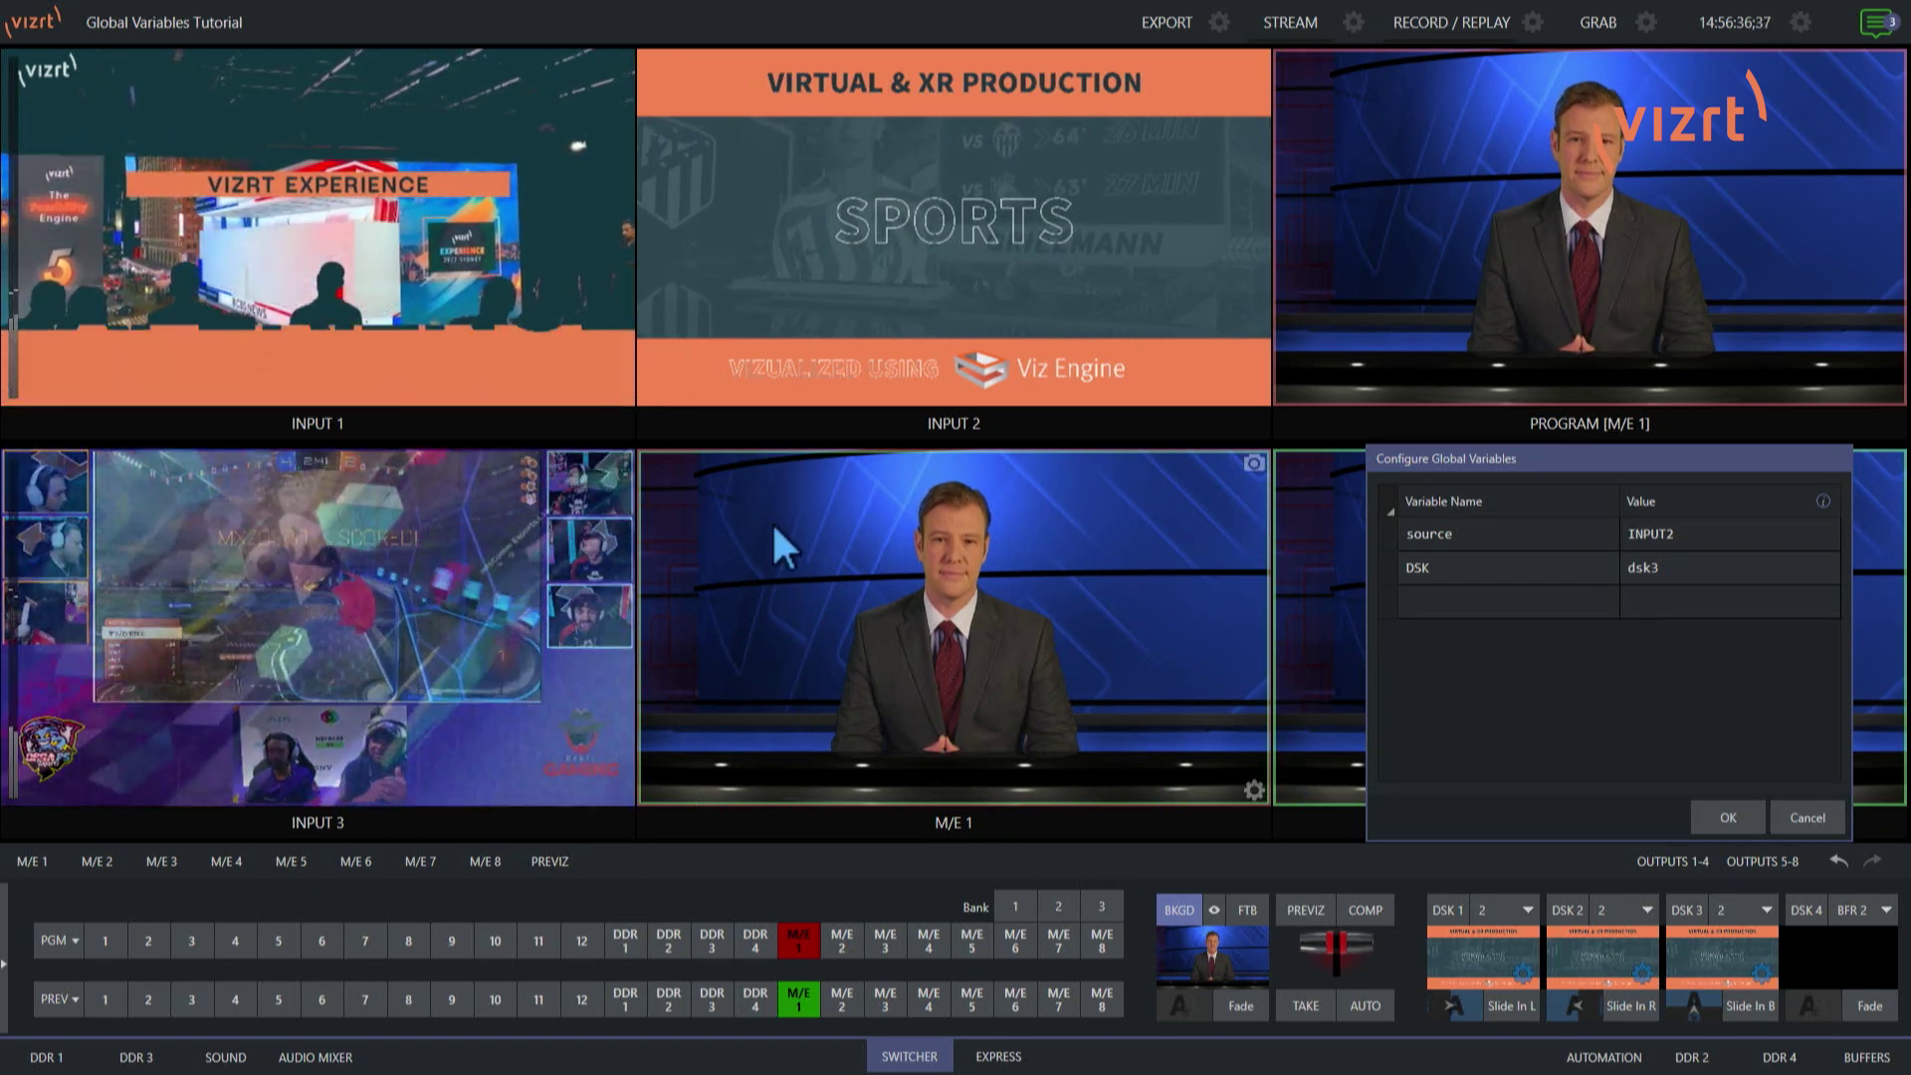
# Step: Open the Primary session macro for editing from the macro configuration and run it
pyautogui.moveTo(80, 6)
pyautogui.click(253, 20)
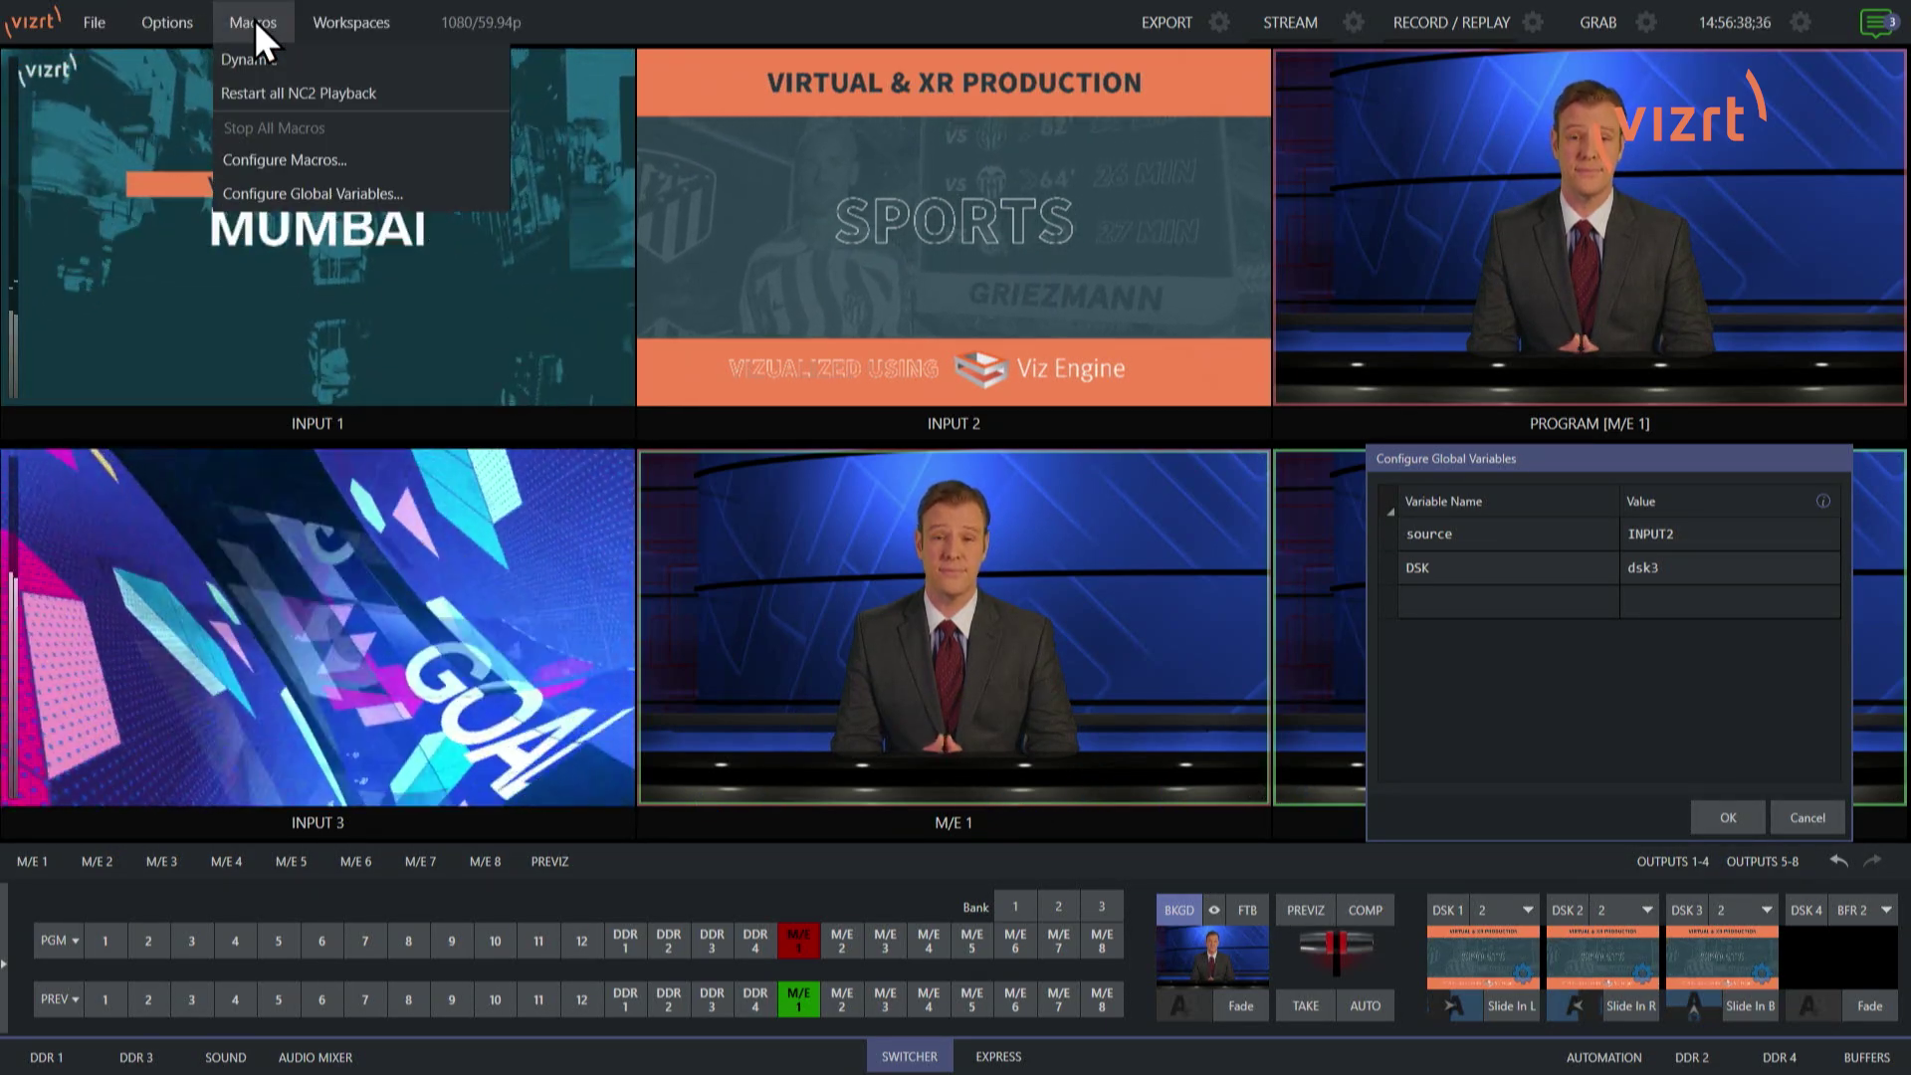
pyautogui.click(315, 157)
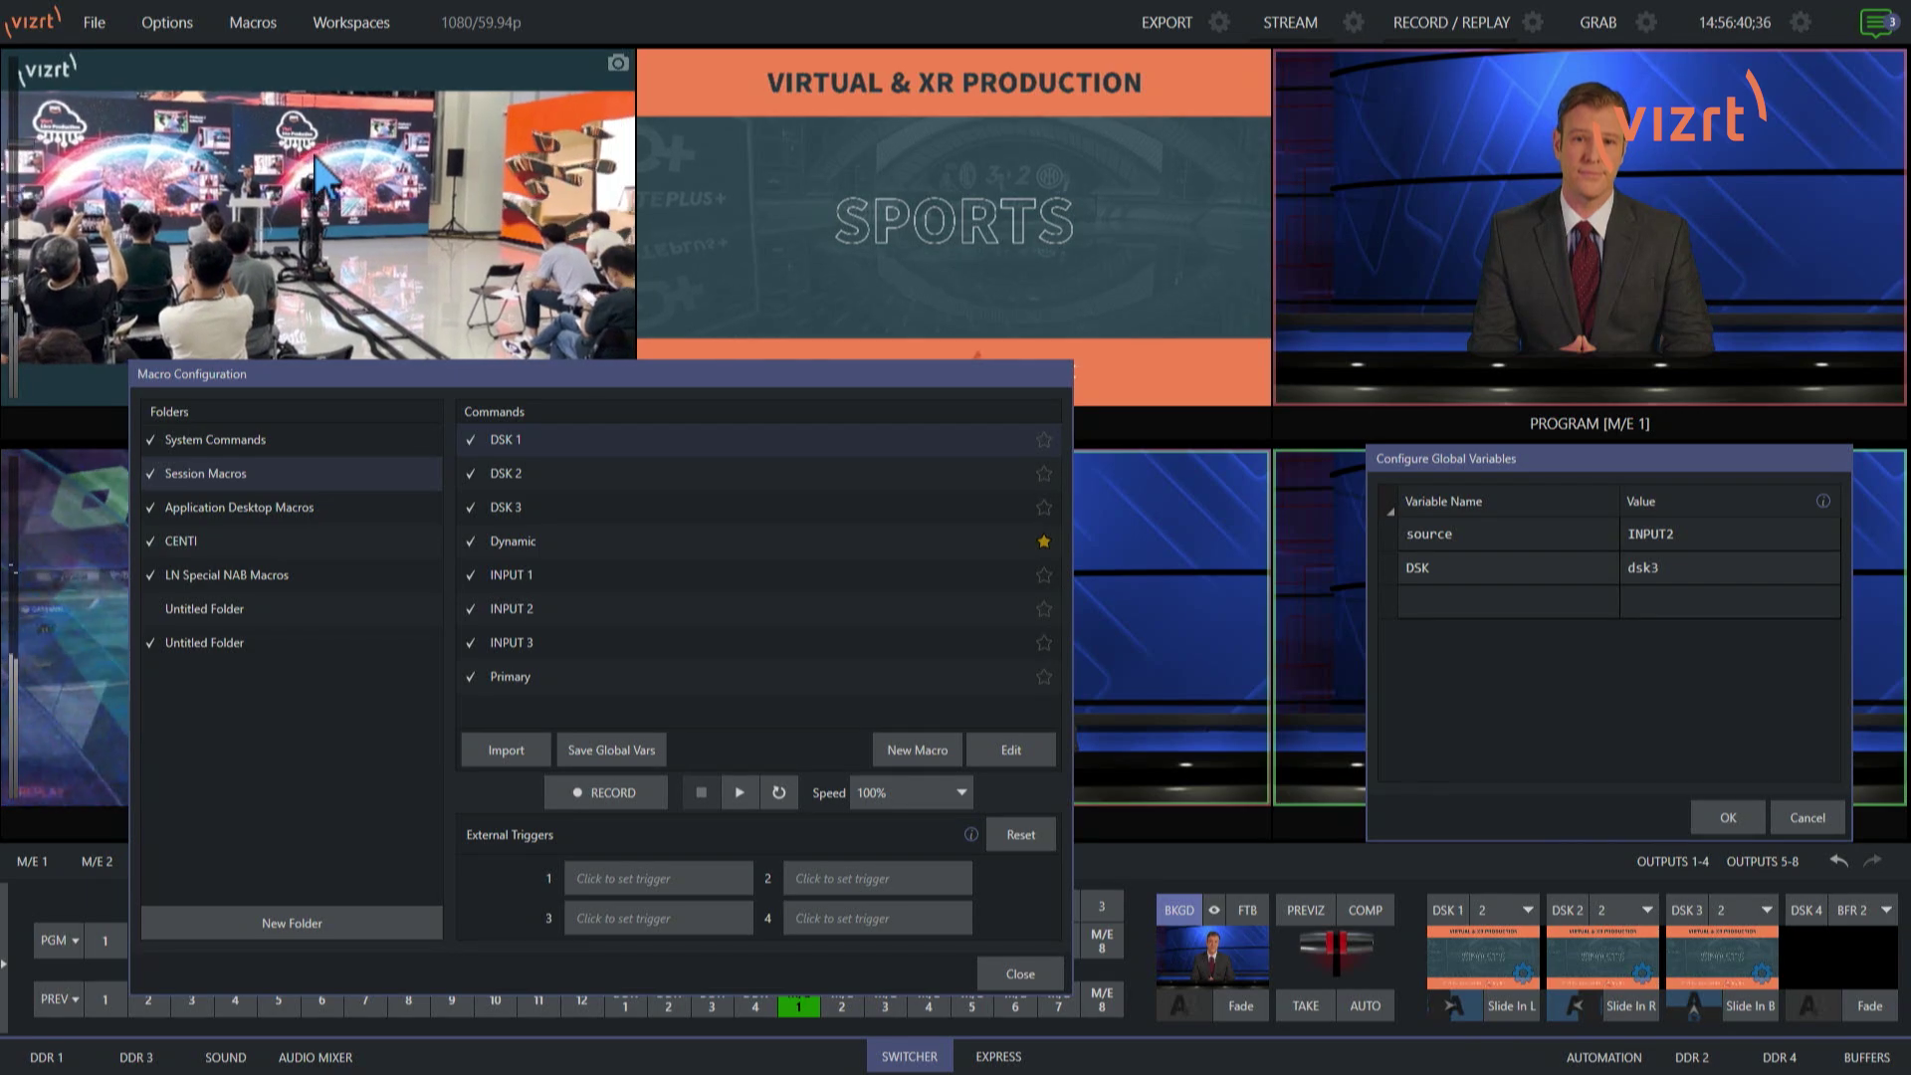
pyautogui.click(559, 676)
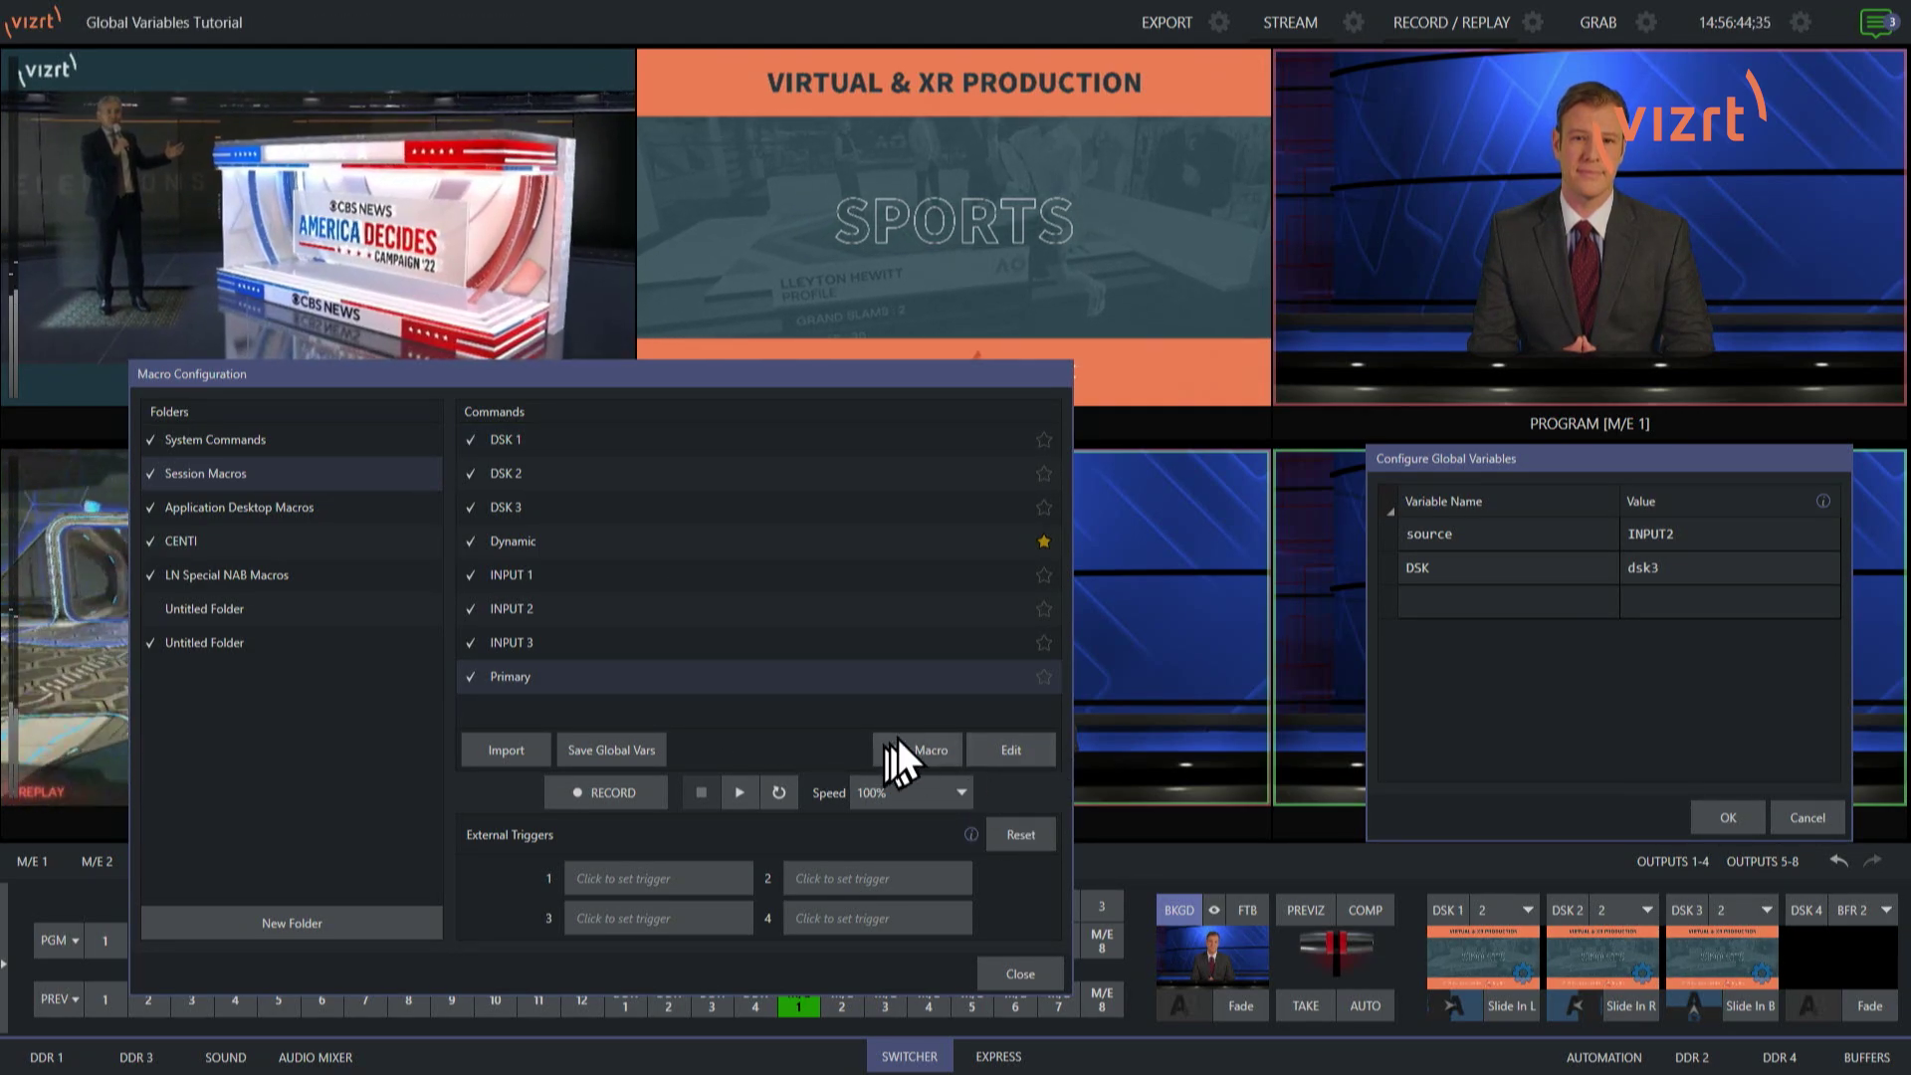
pyautogui.click(1011, 750)
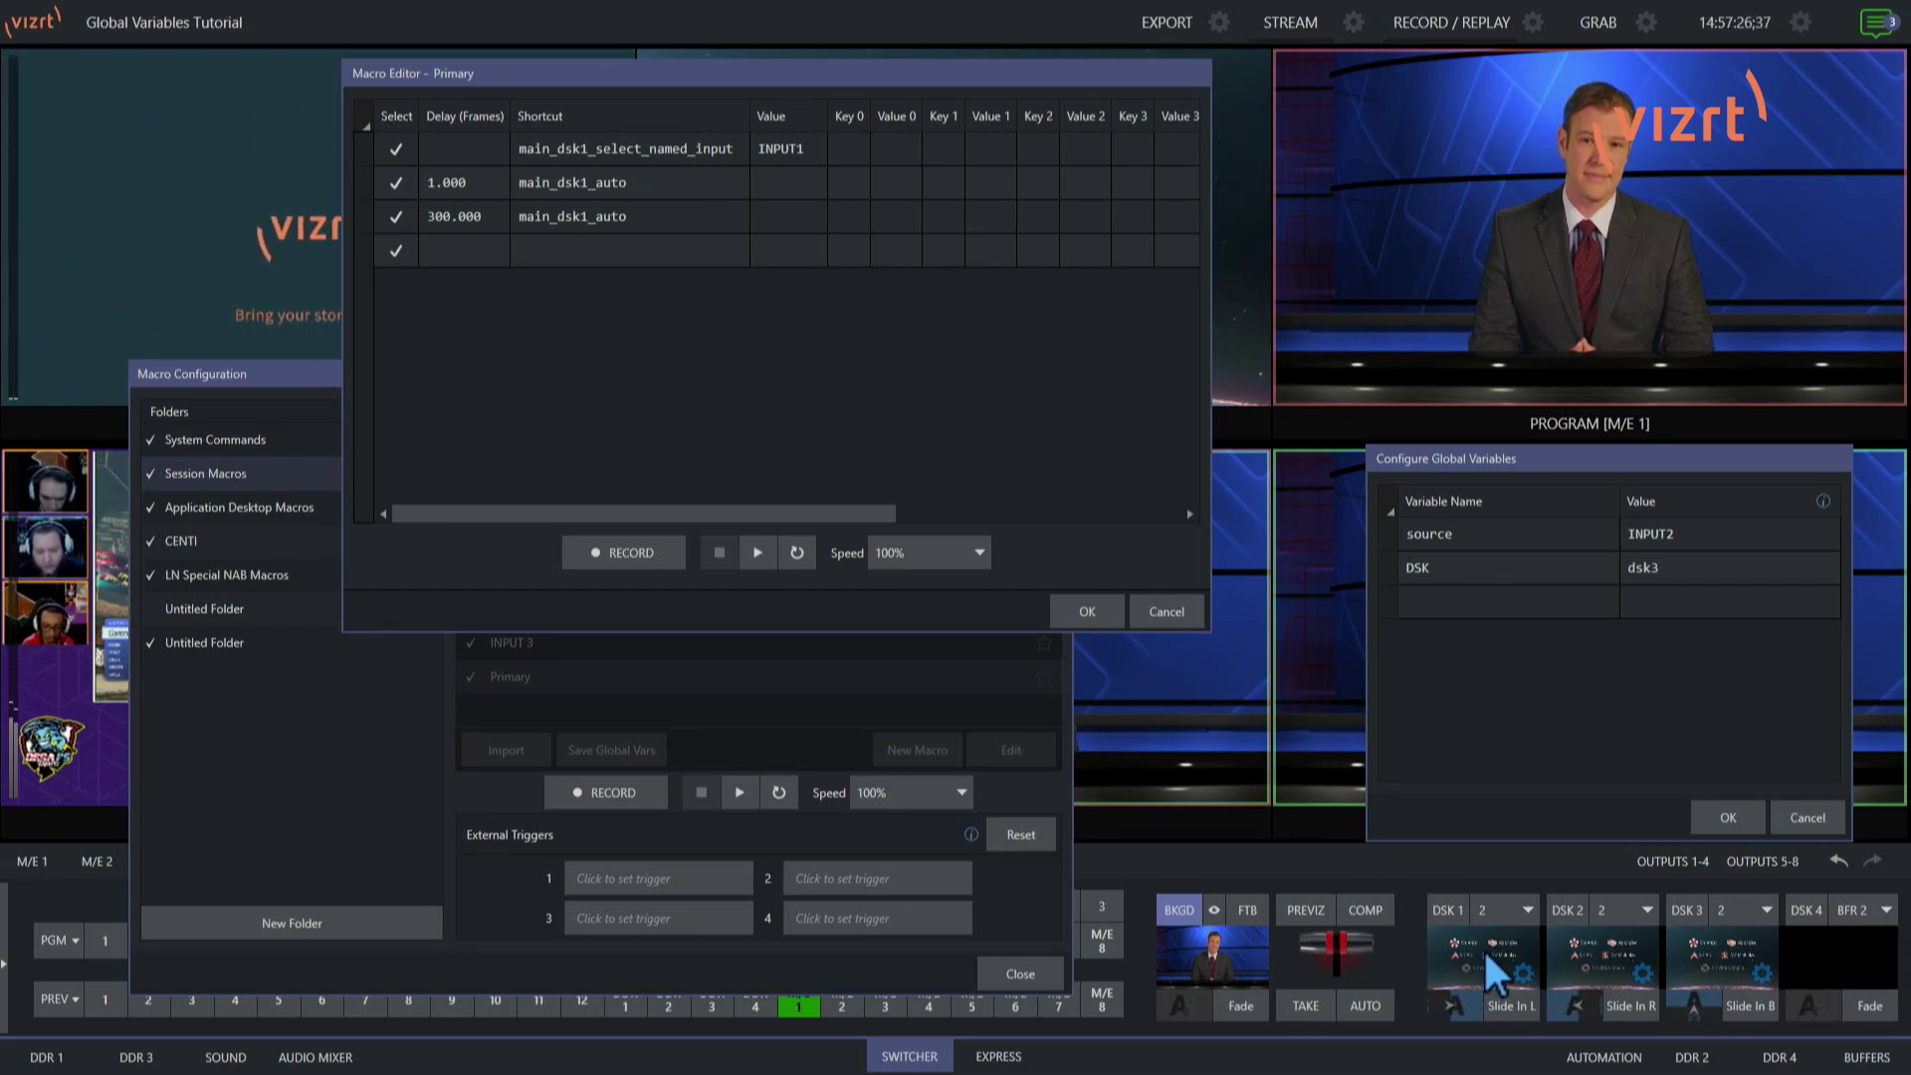
pyautogui.click(762, 554)
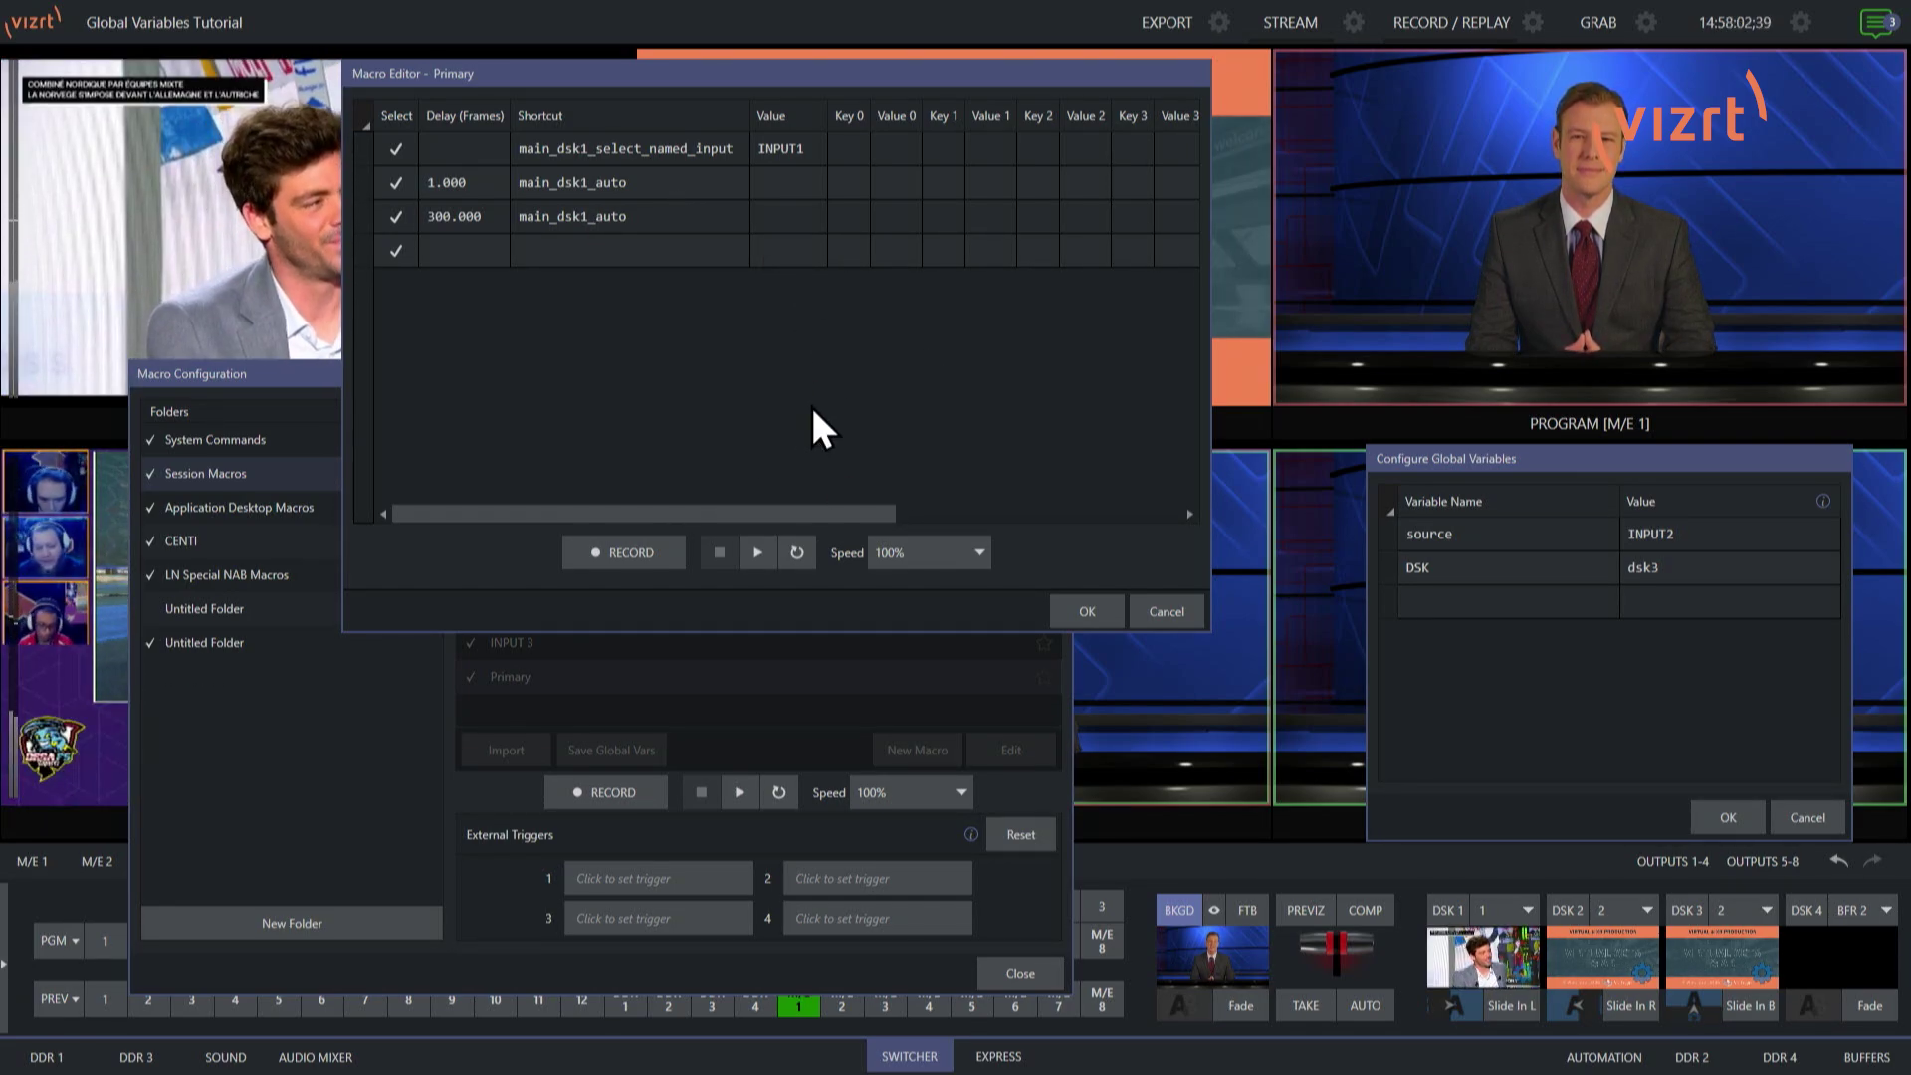
# Step: Examine the INPUT1 value and the main_dsk1_select_named_input shortcut in the Primary macro, and close the editor
pyautogui.click(814, 146)
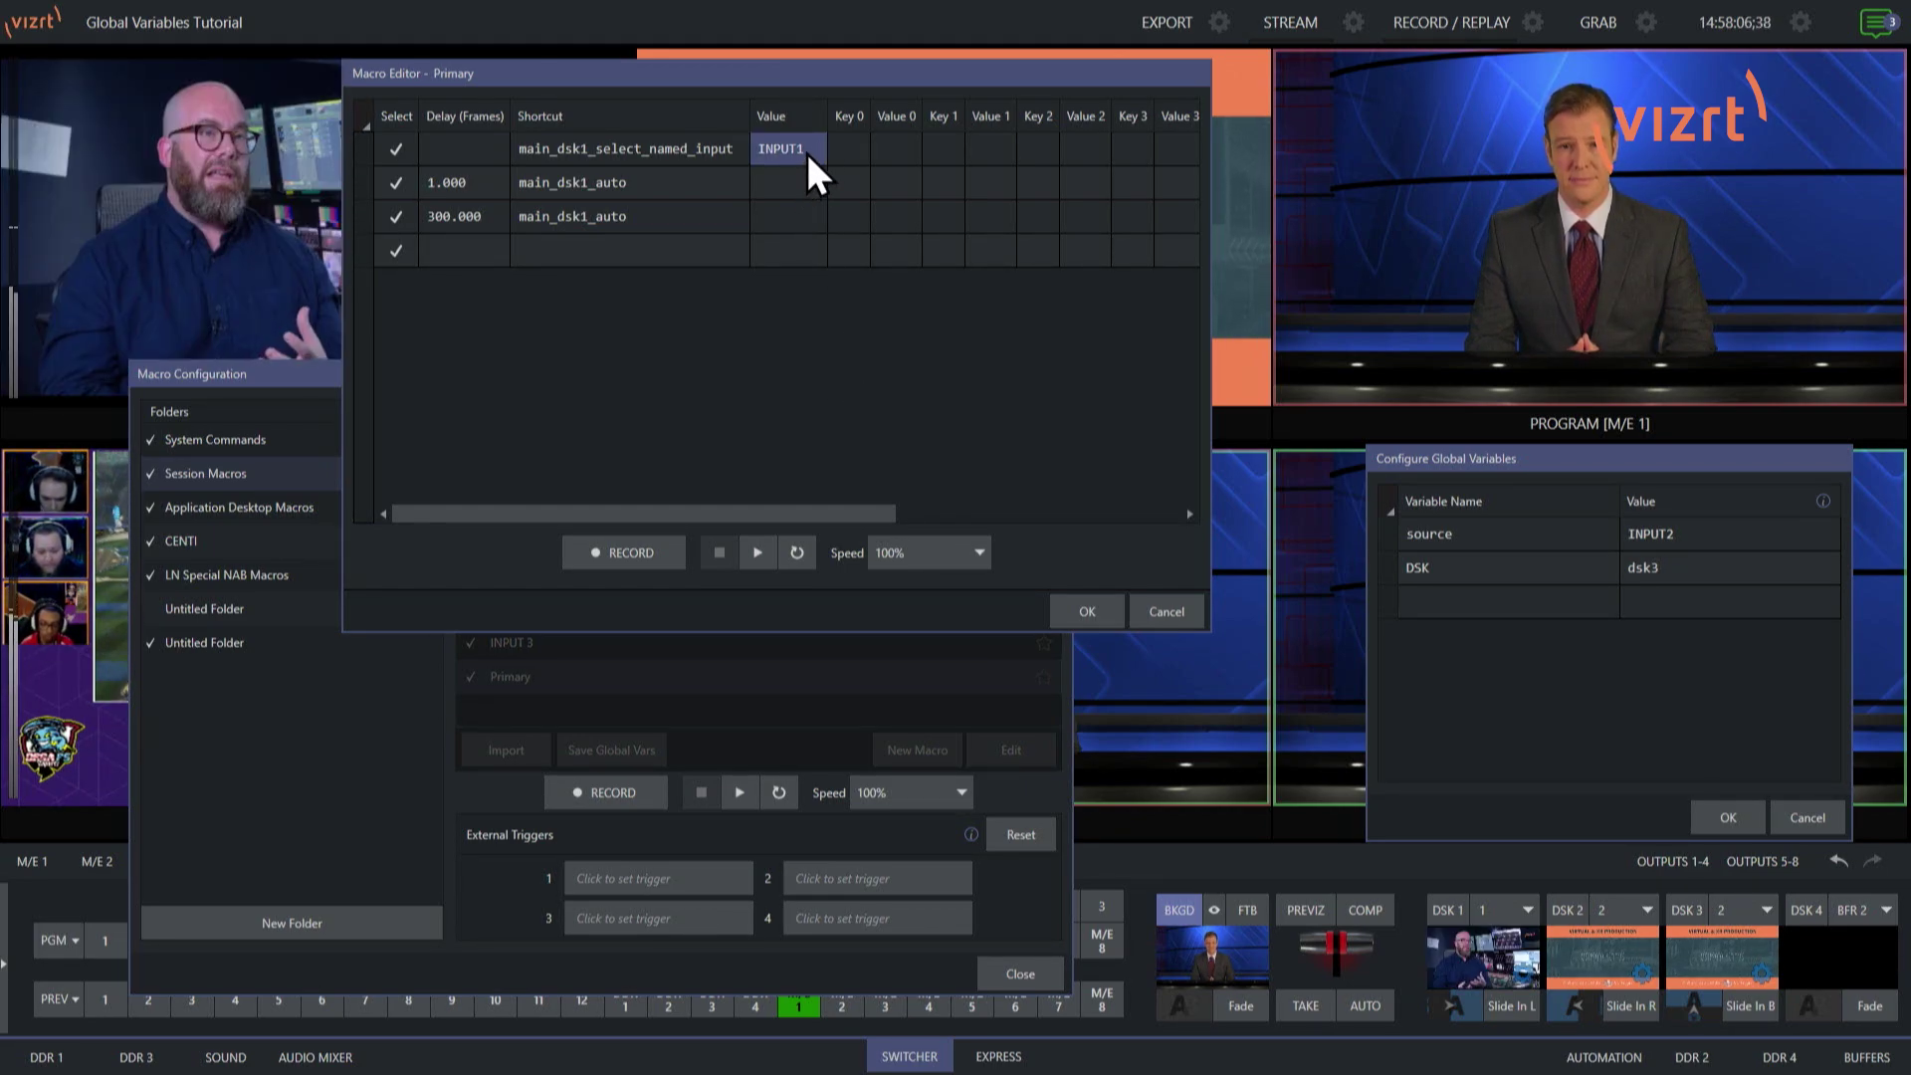
pyautogui.click(565, 152)
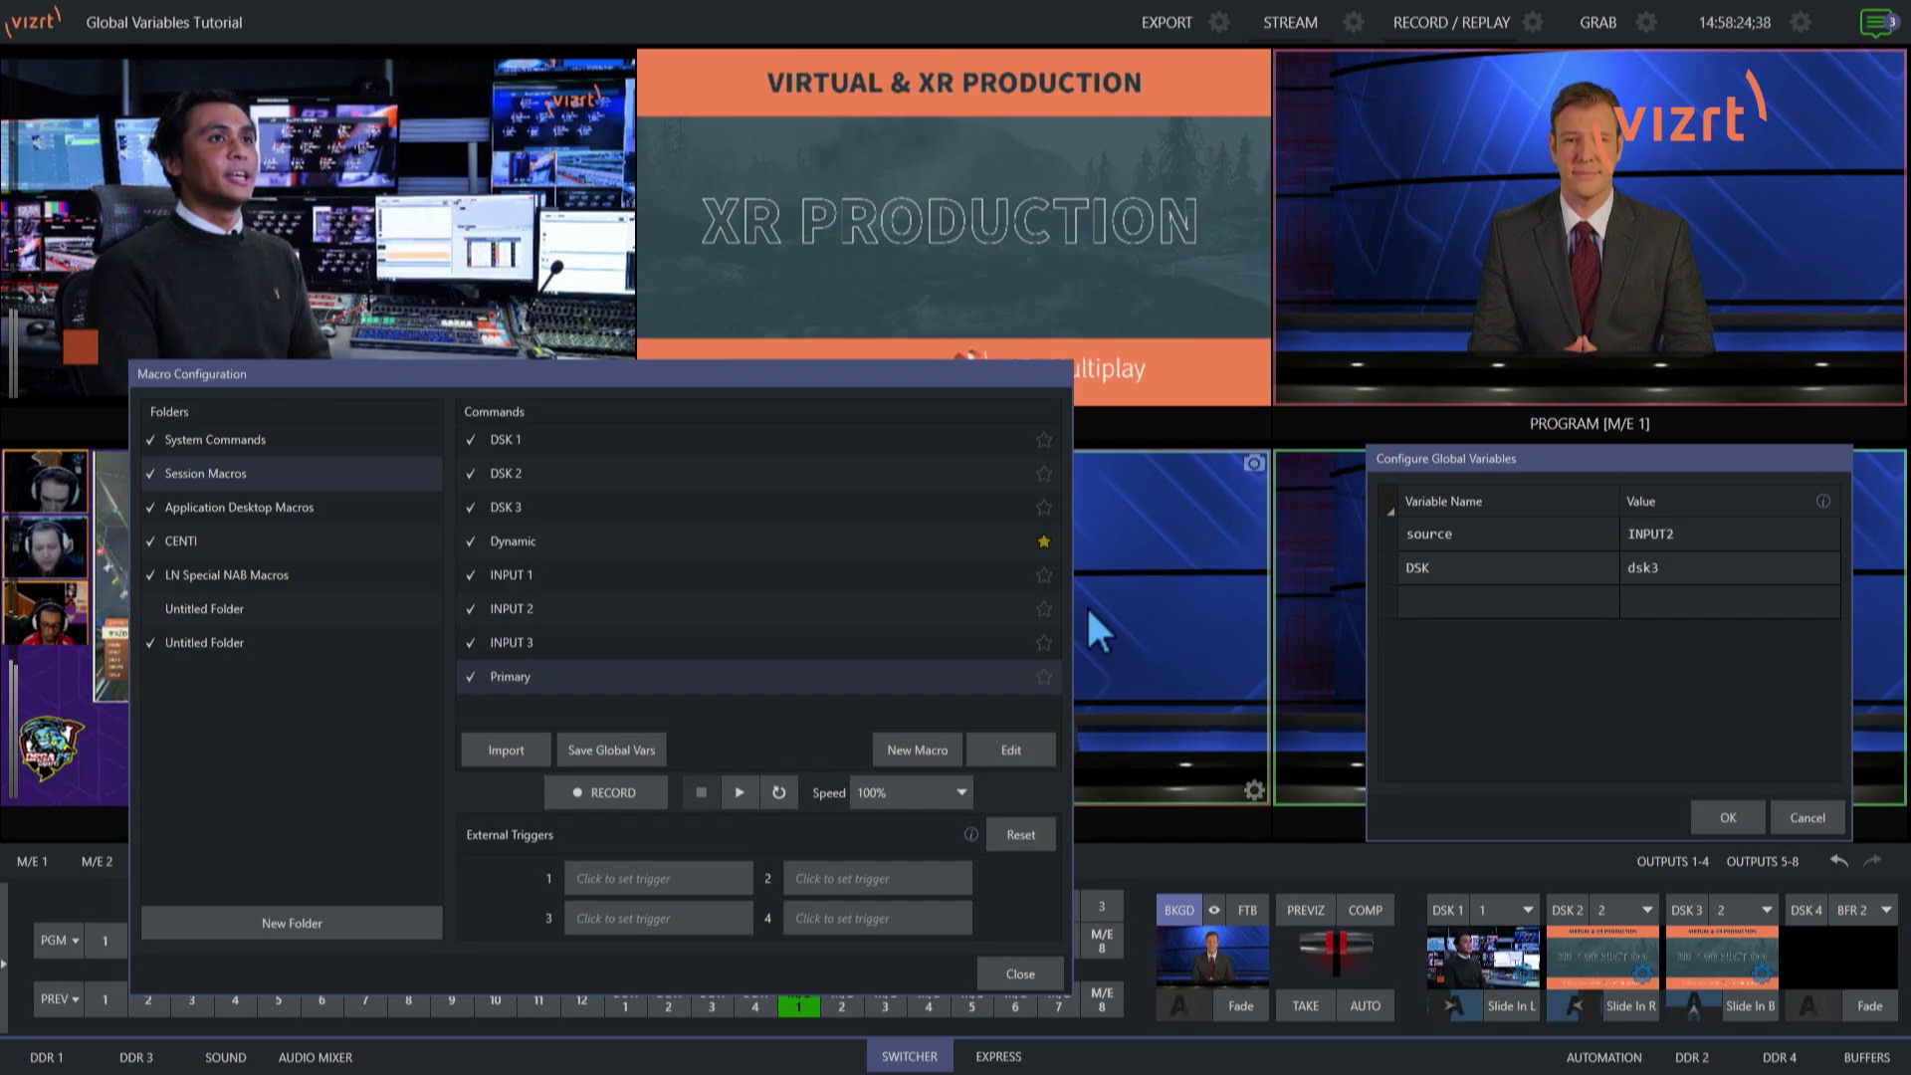
pyautogui.click(1089, 611)
# Step: Set DSK 3's source to input 1 and run the Dynamic macro from its editor
pyautogui.click(703, 542)
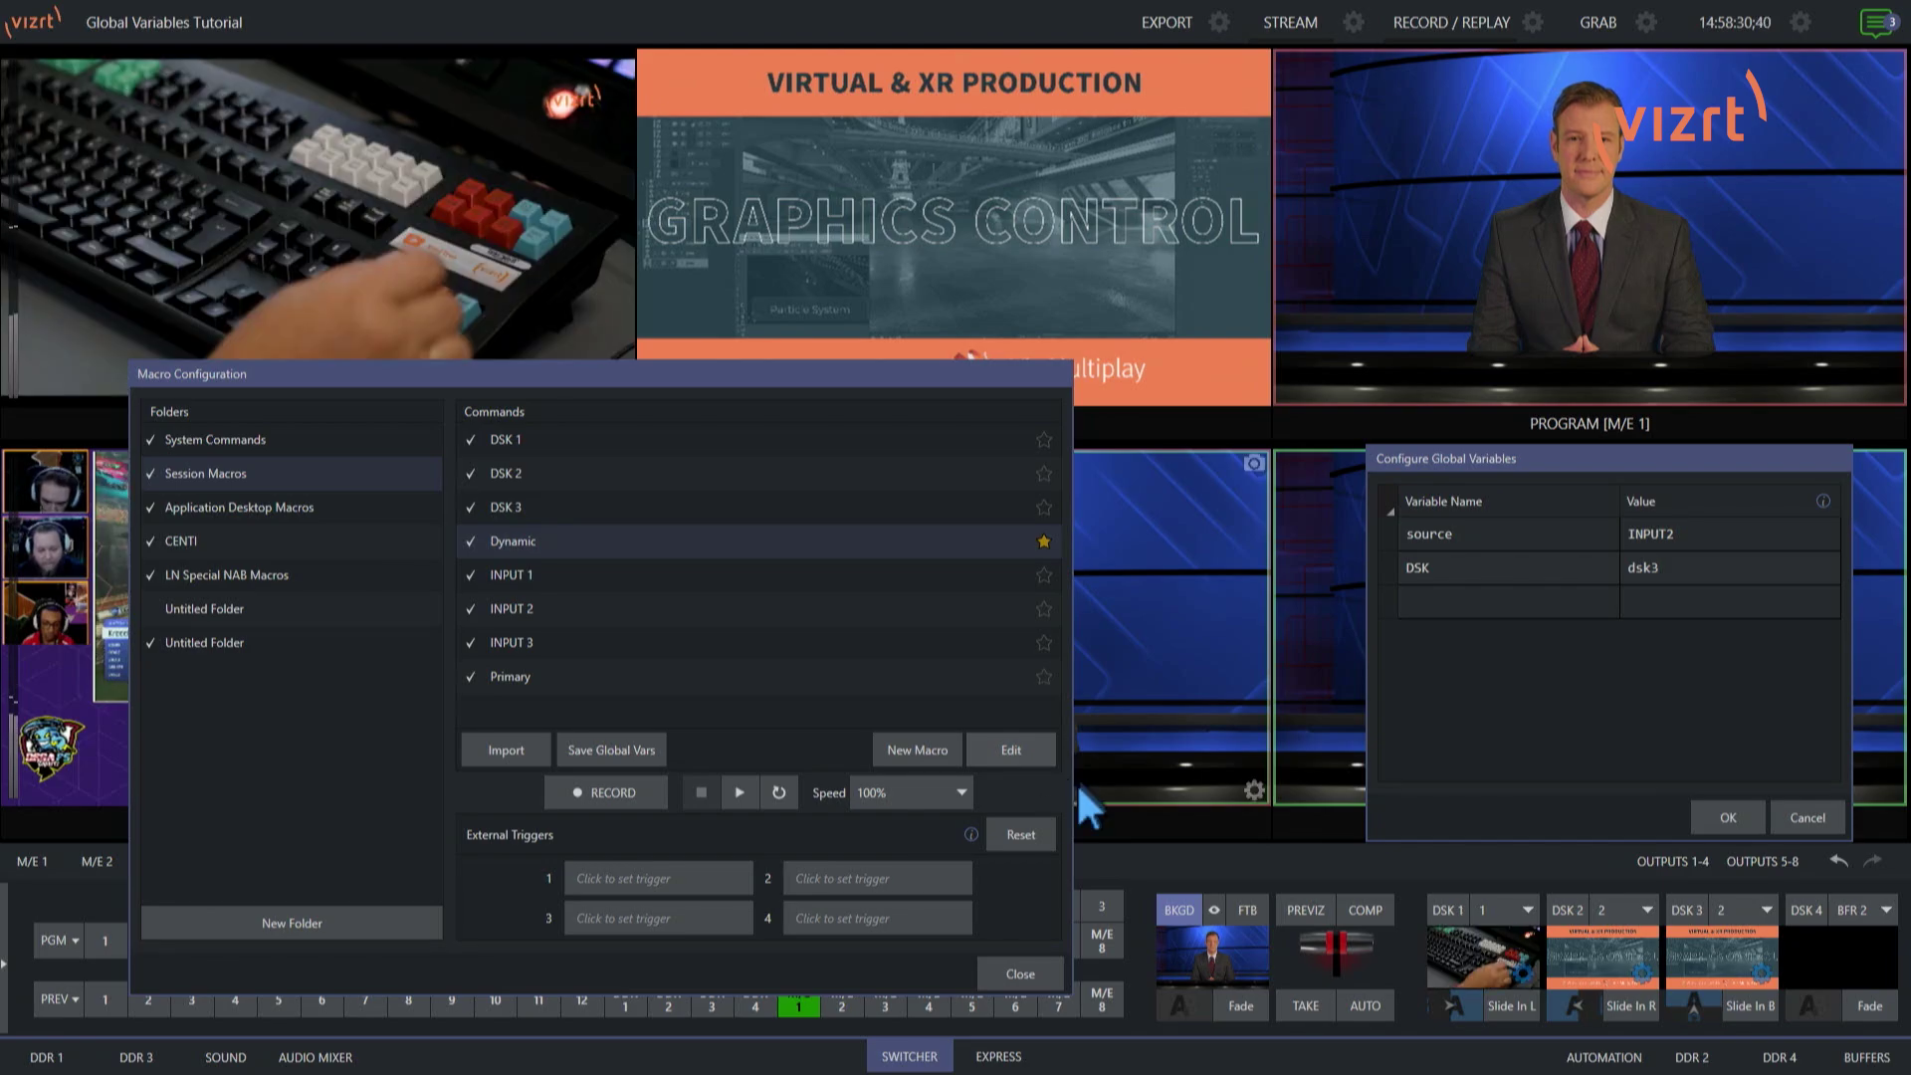
pyautogui.click(1017, 751)
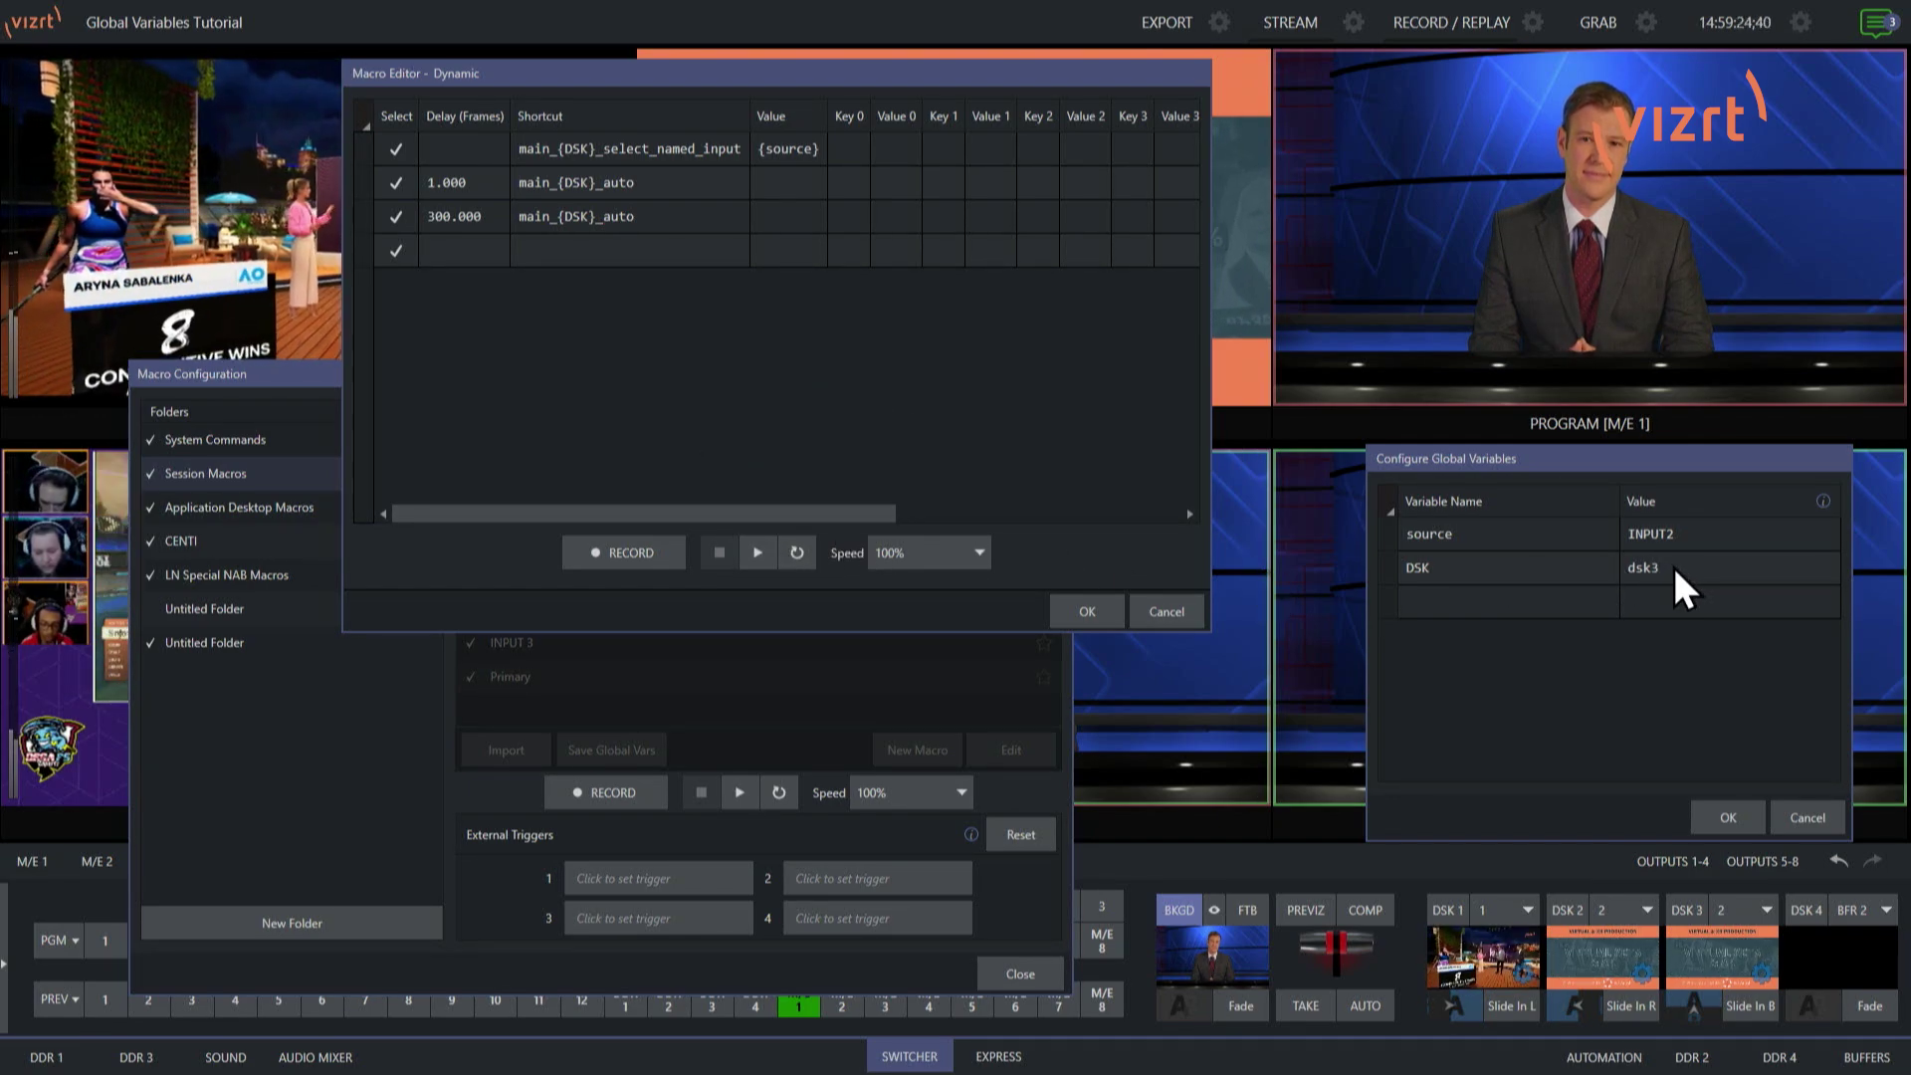
pyautogui.click(1770, 910)
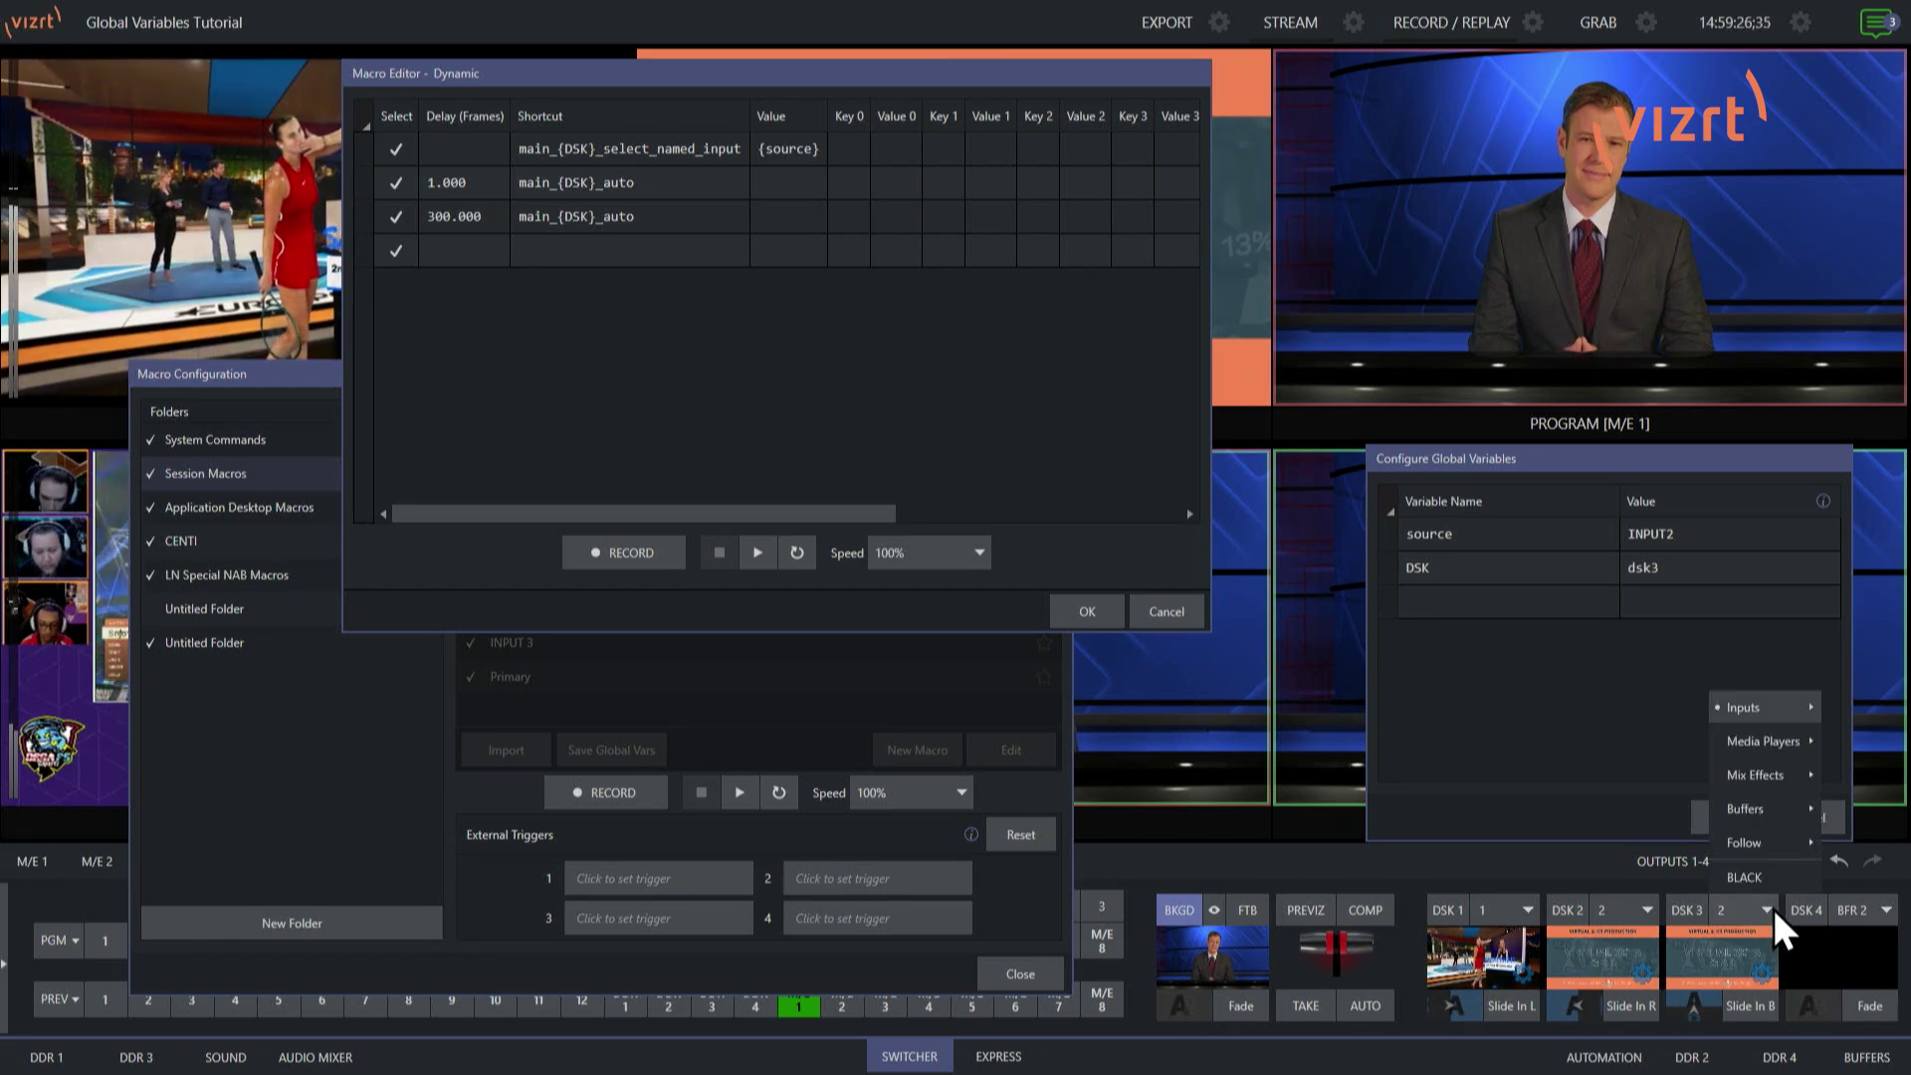
pyautogui.moveTo(1794, 703)
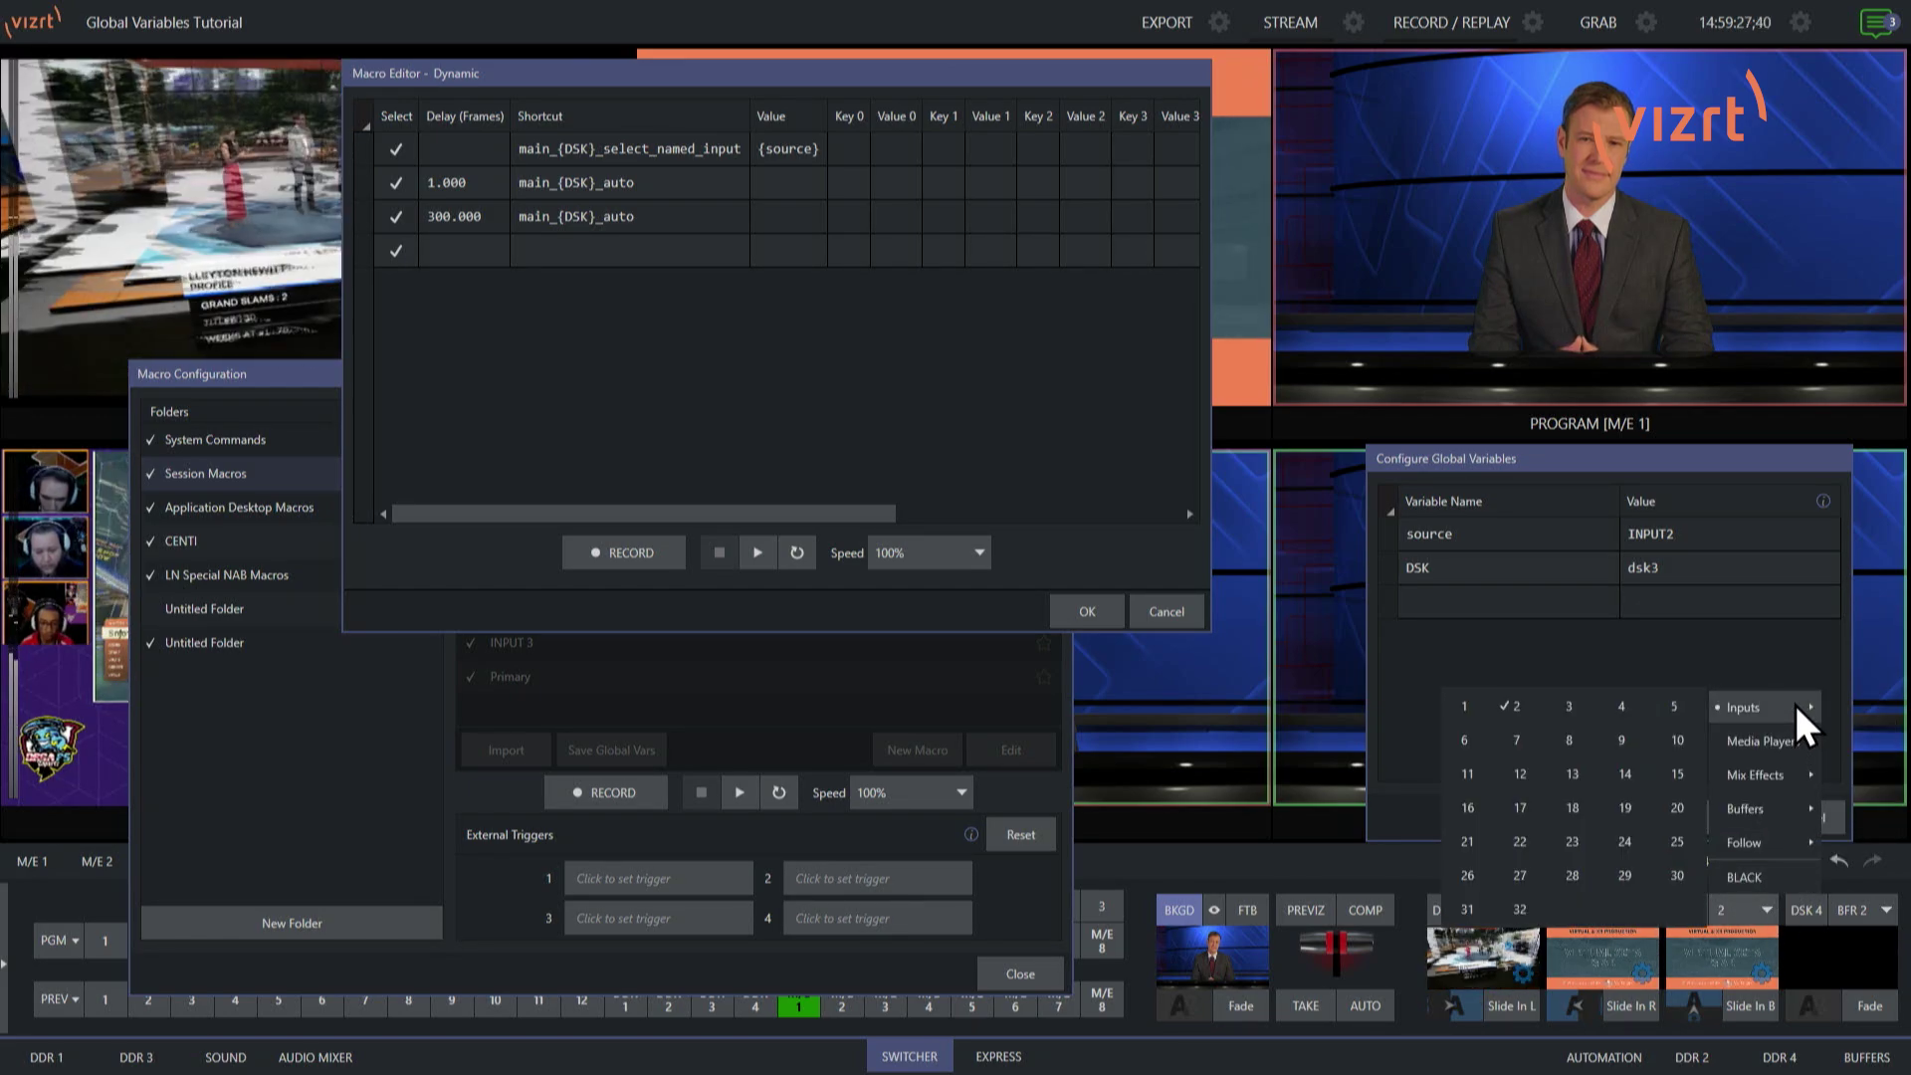
pyautogui.click(1461, 708)
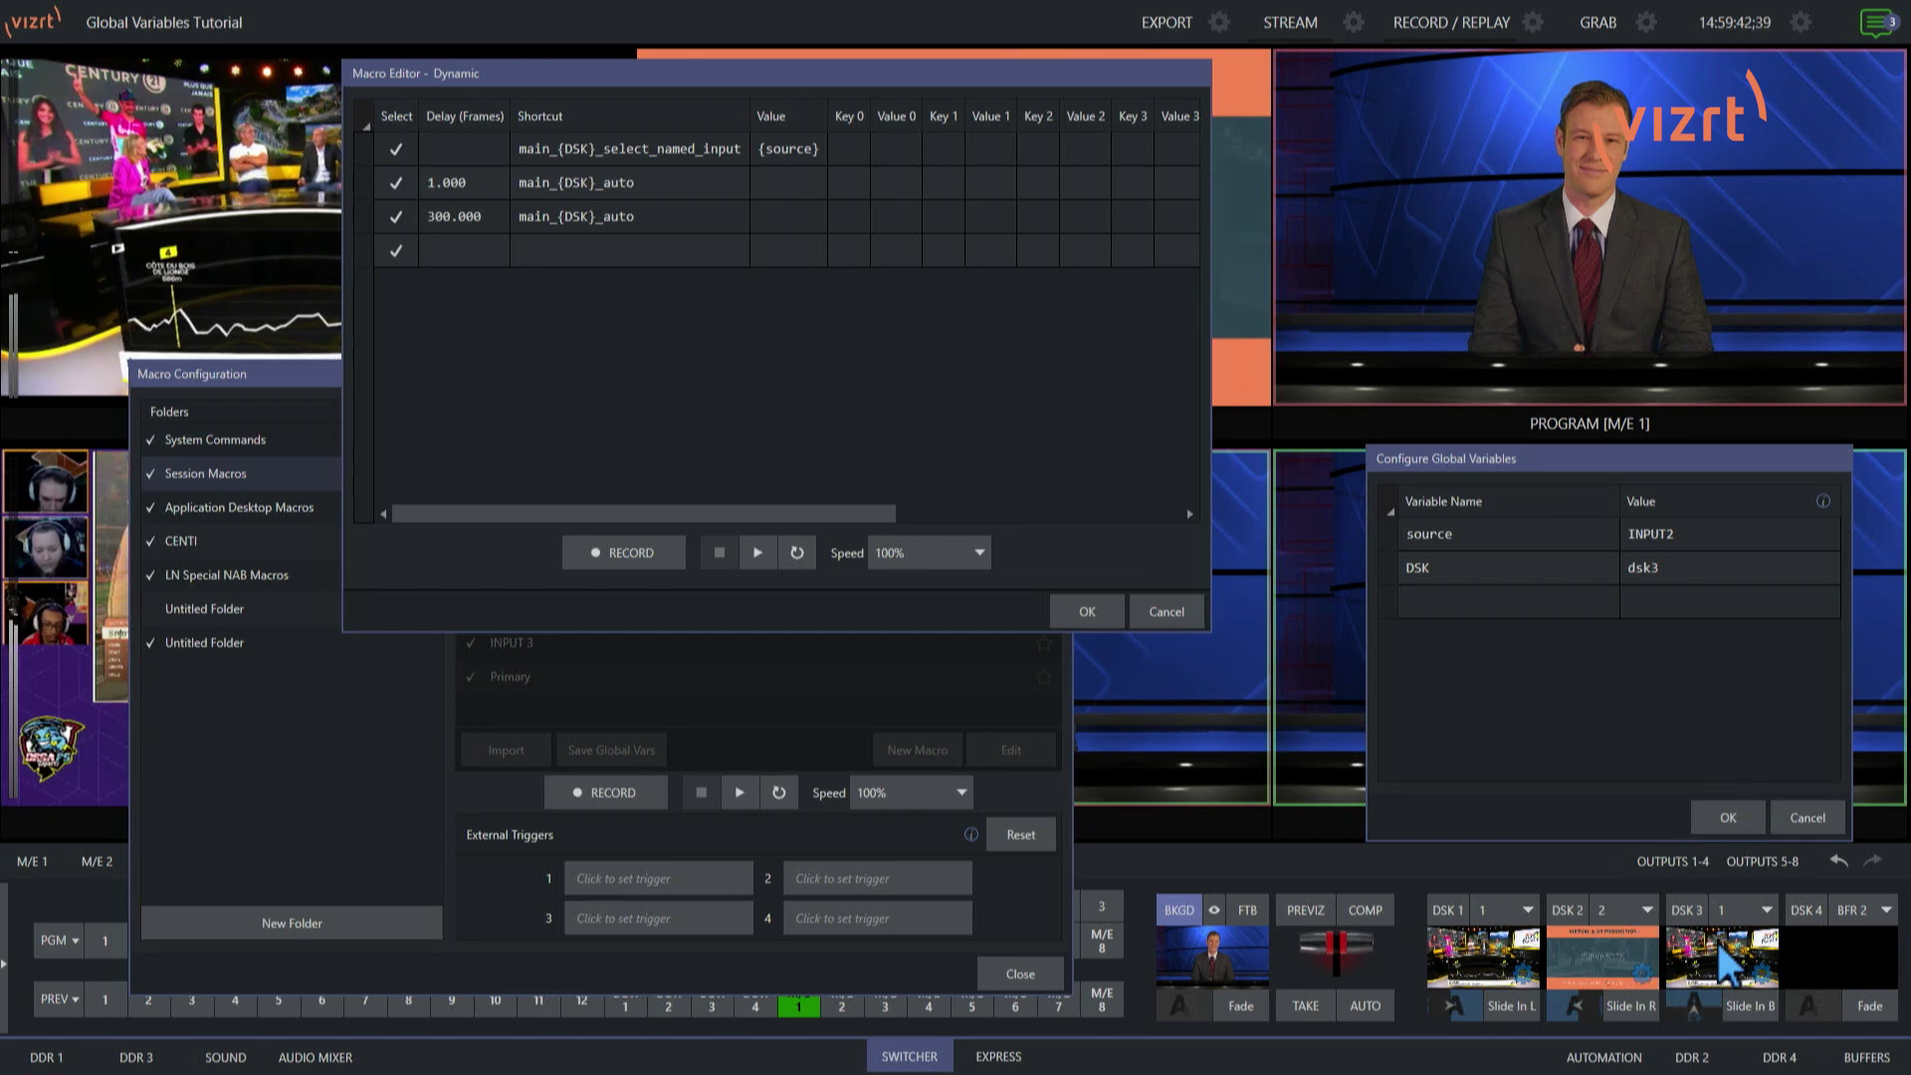
pyautogui.click(766, 550)
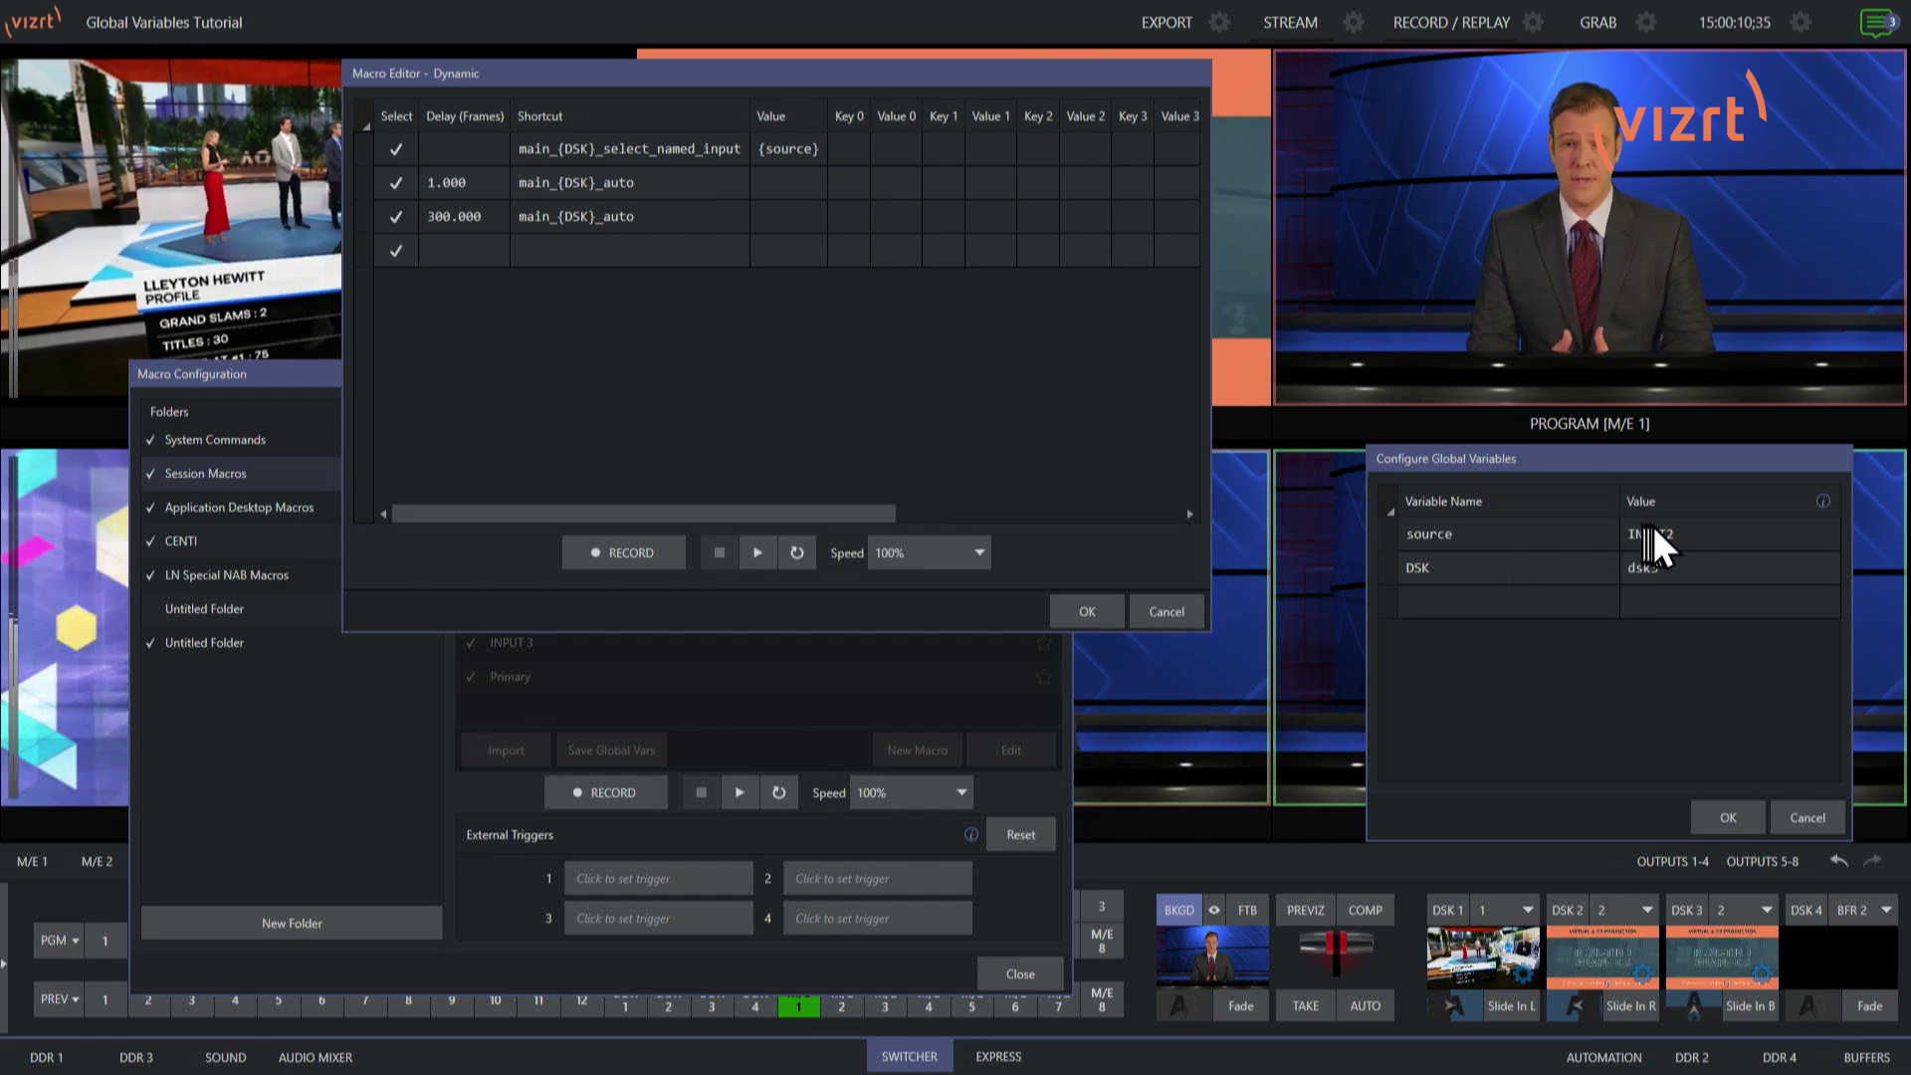
pyautogui.click(1150, 605)
# Step: Open the DSK 1 session macro and run it to set the DSK global variable to dsk1
pyautogui.click(587, 439)
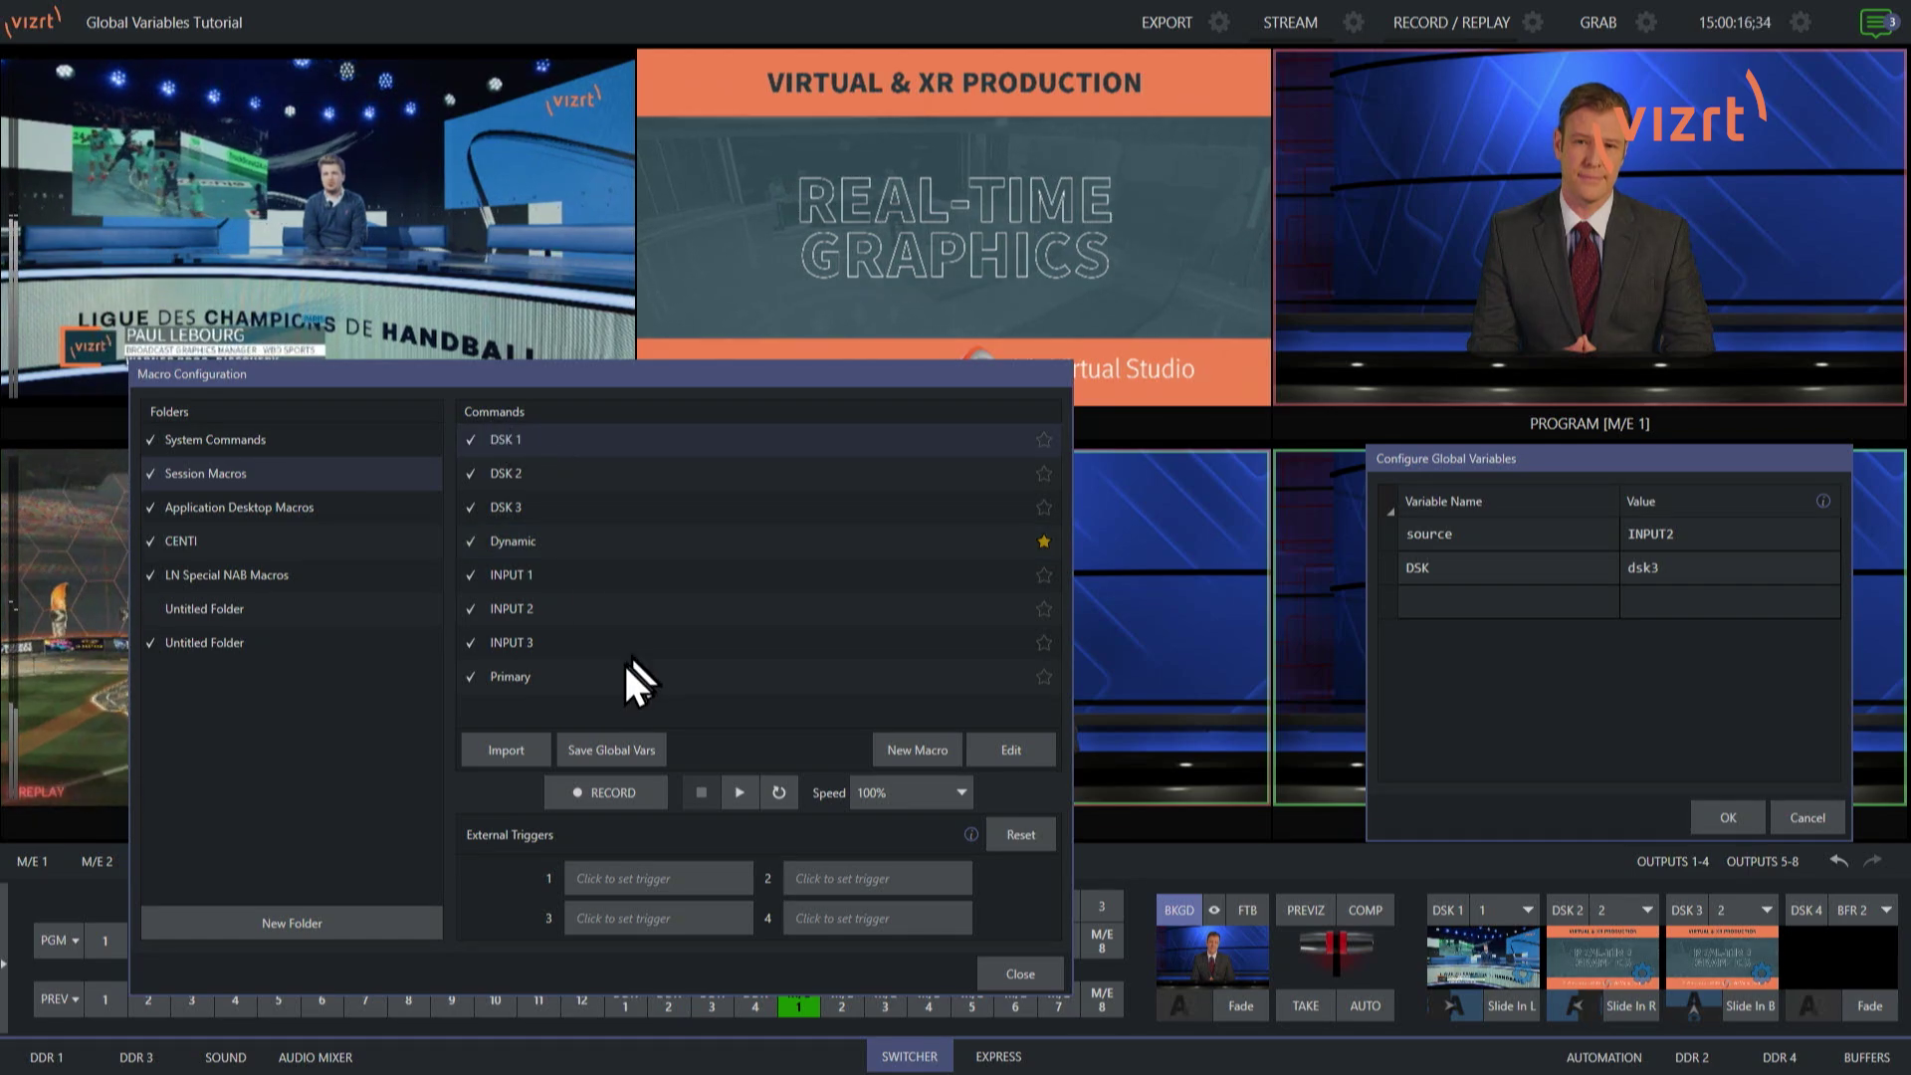
pyautogui.click(1005, 750)
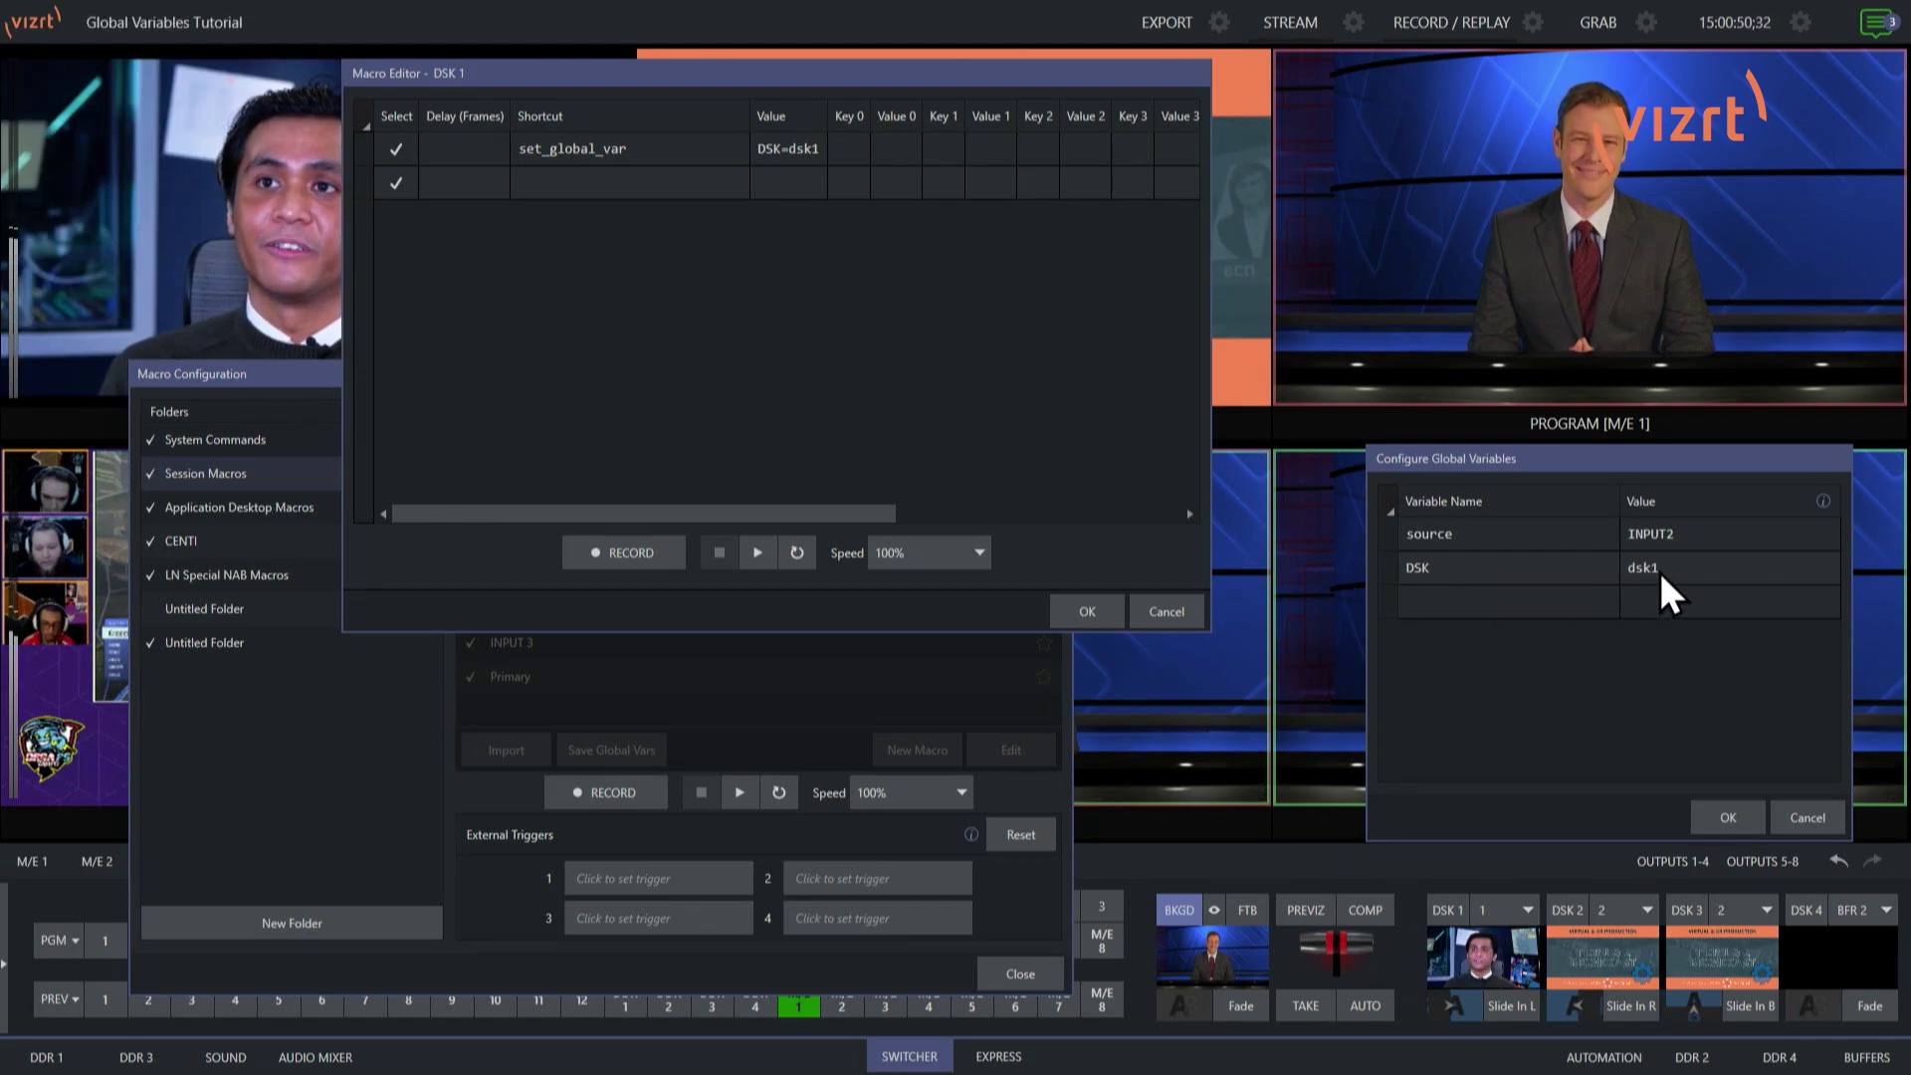
pyautogui.click(1168, 609)
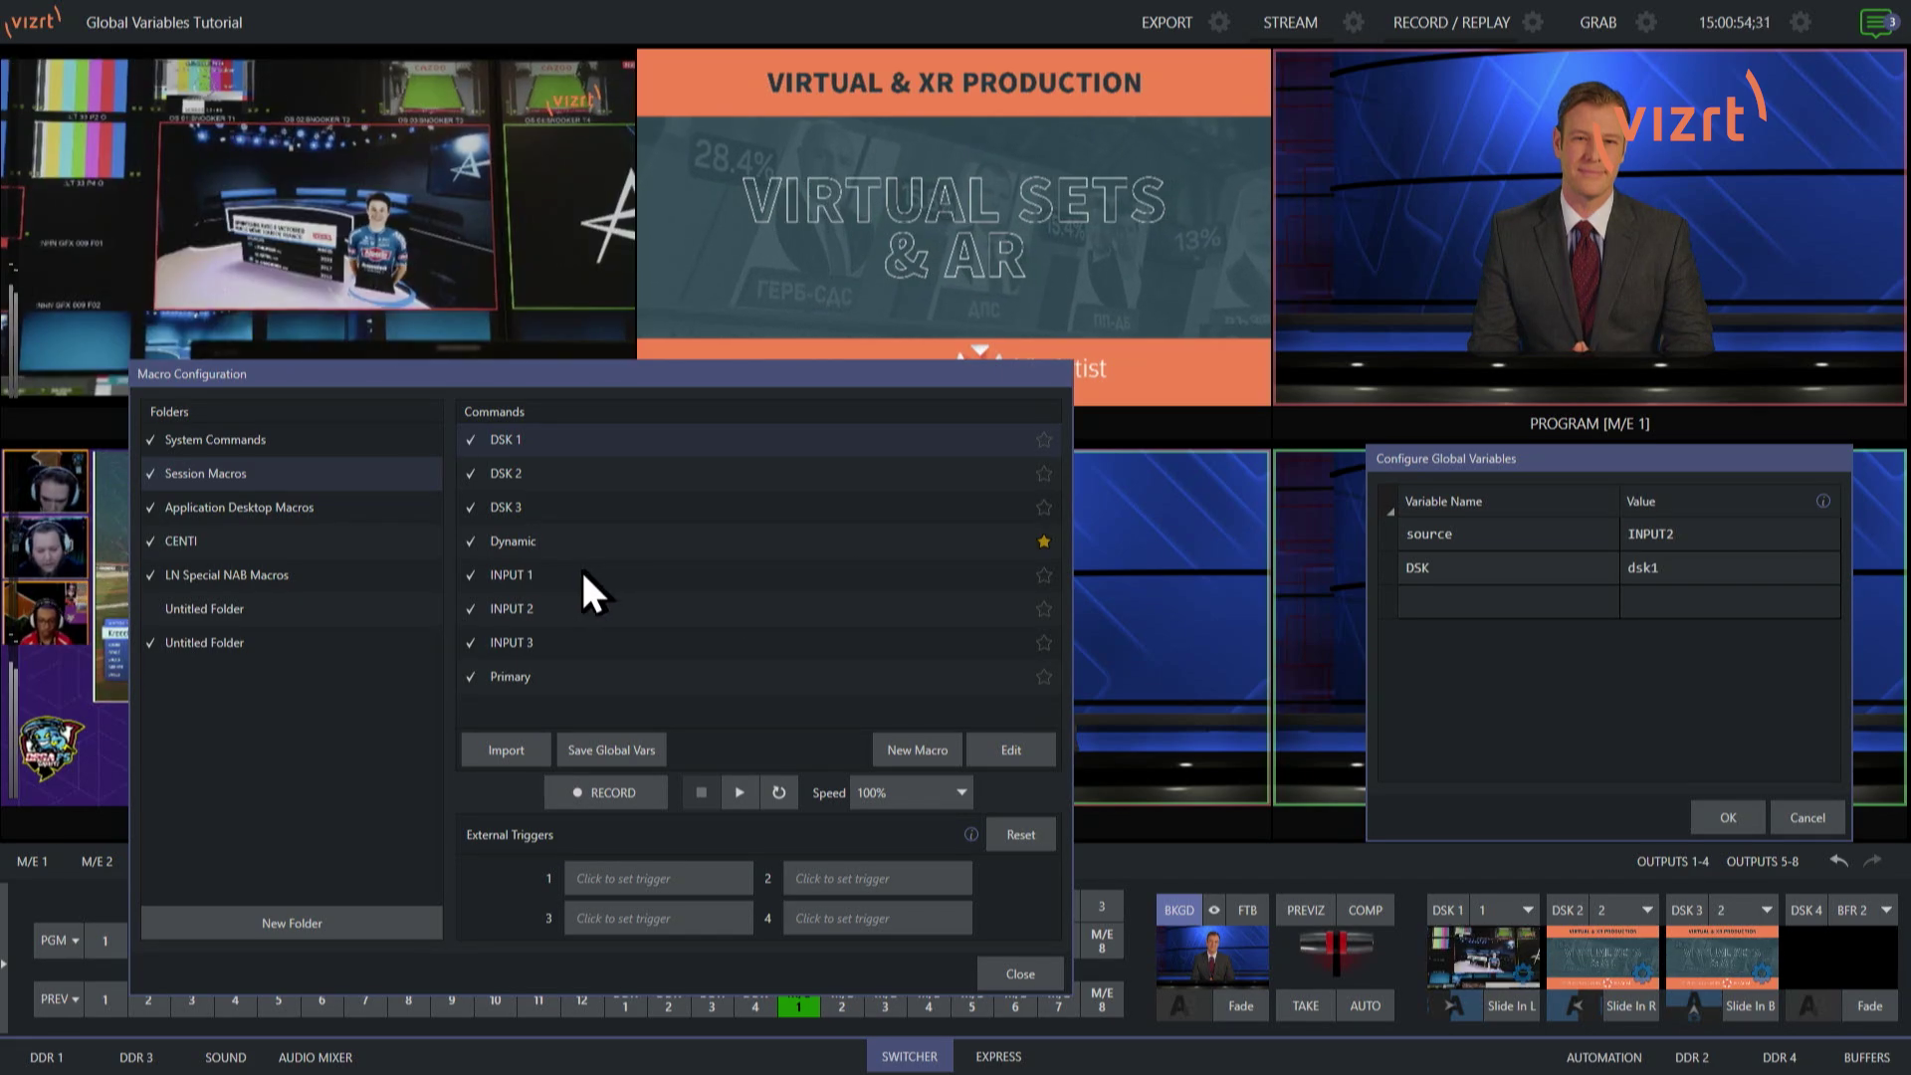
# Step: Run the INPUT 1 macro from its editor to set the source variable to INPUT1, and close the macro configuration
pyautogui.rightClick(582, 572)
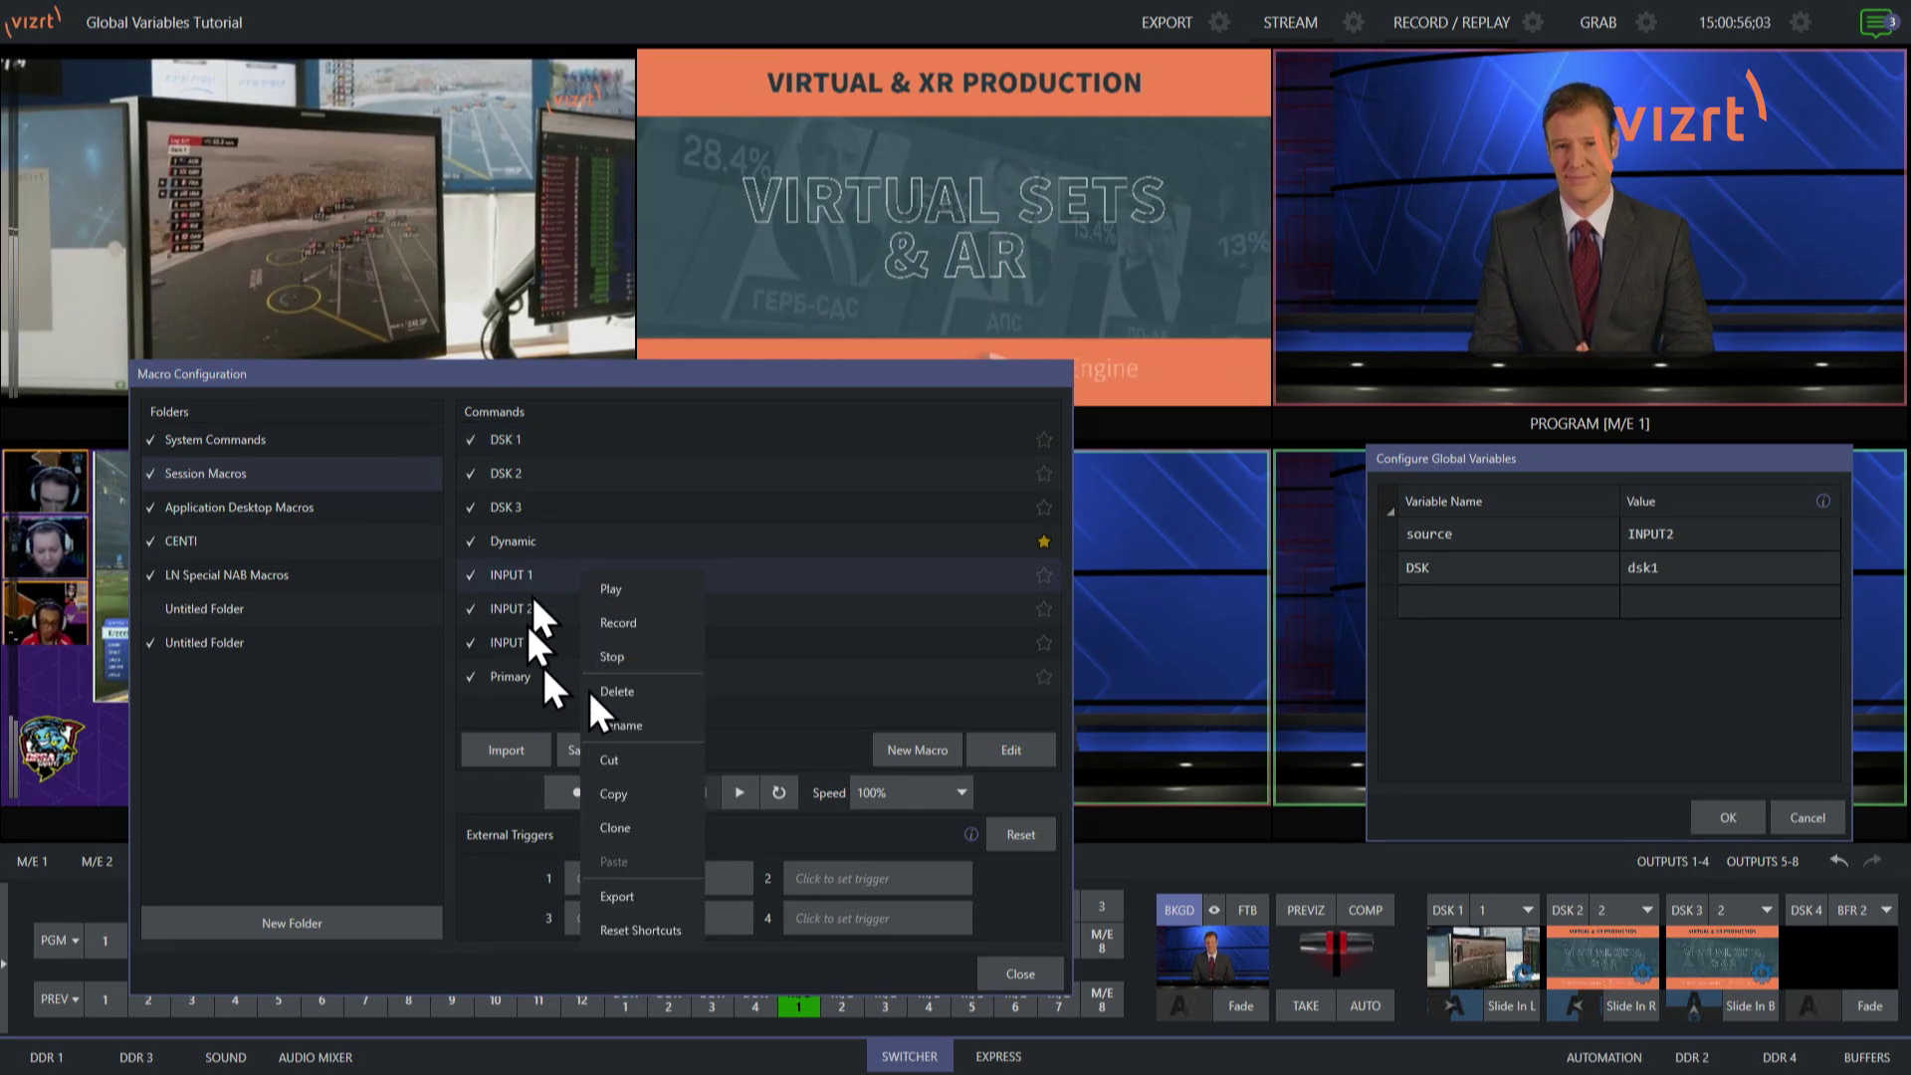
pyautogui.click(1009, 748)
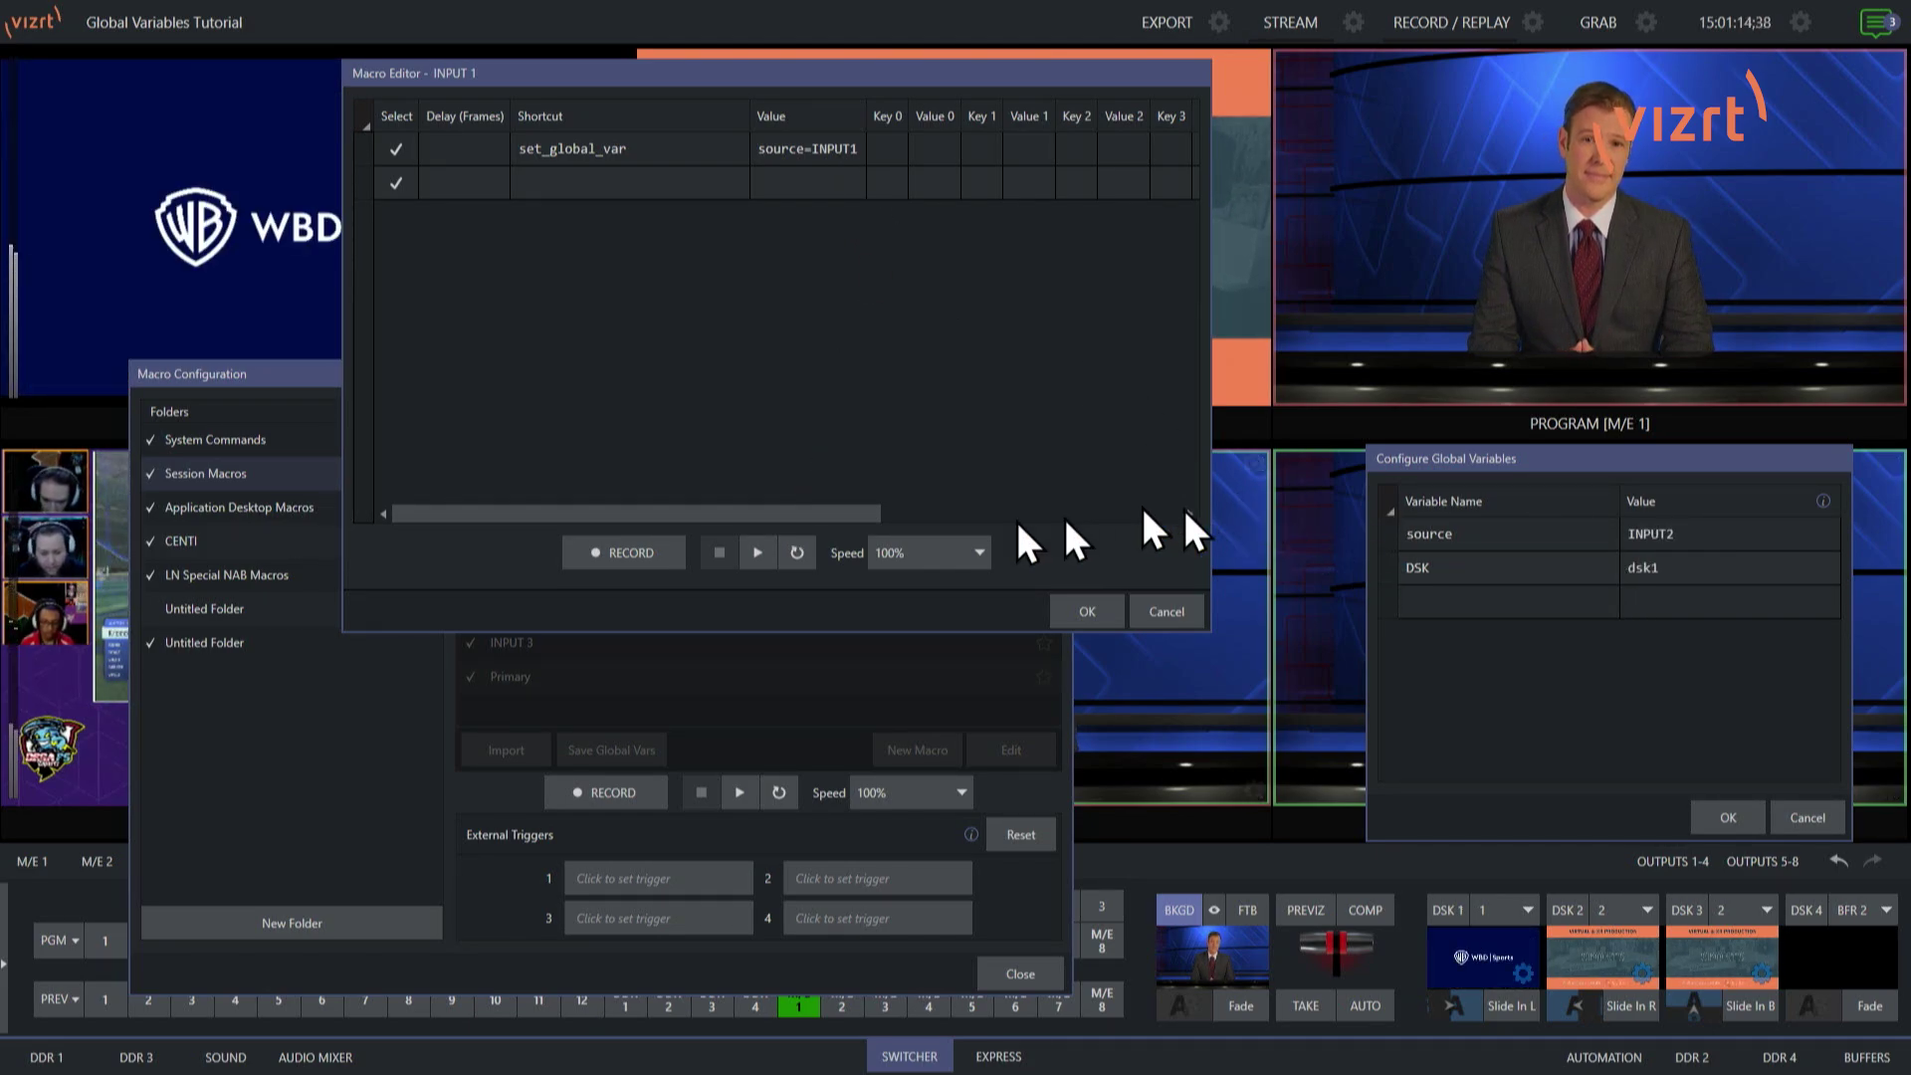
pyautogui.click(756, 555)
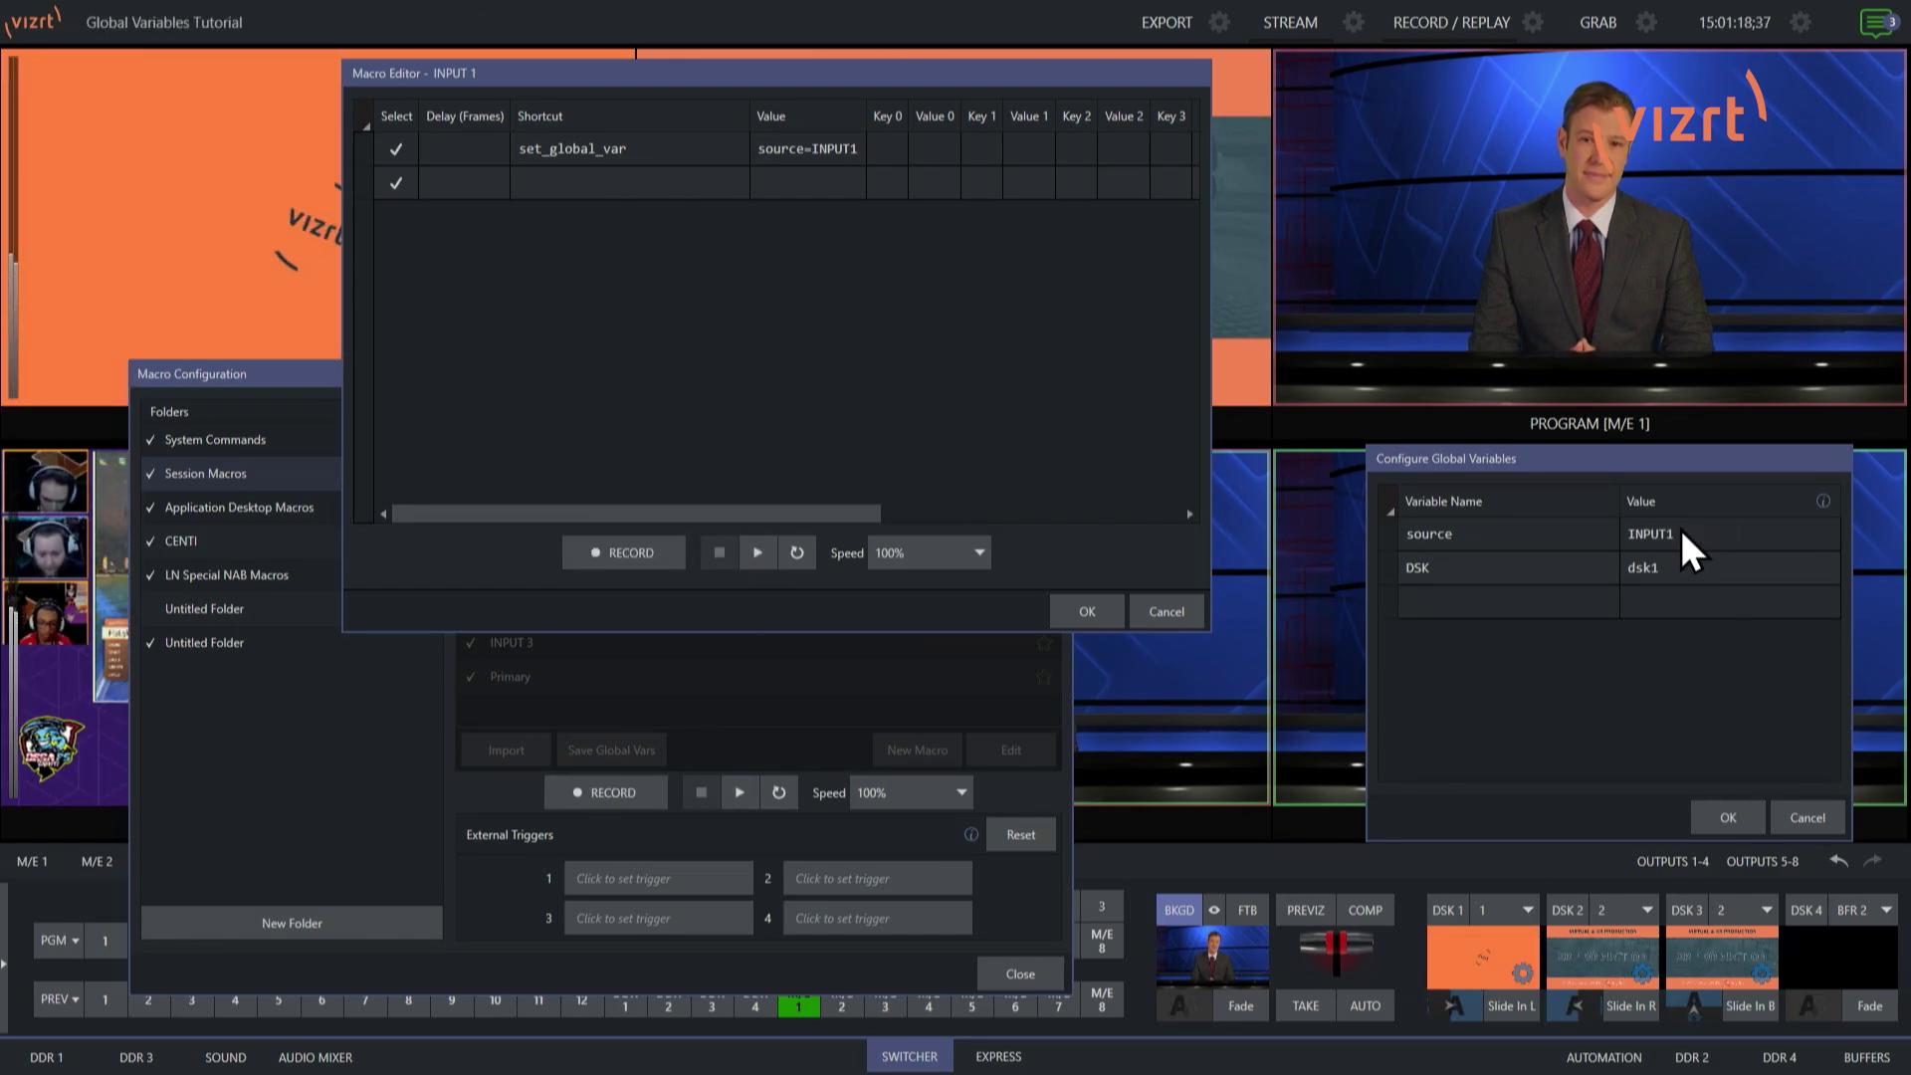
pyautogui.click(1165, 611)
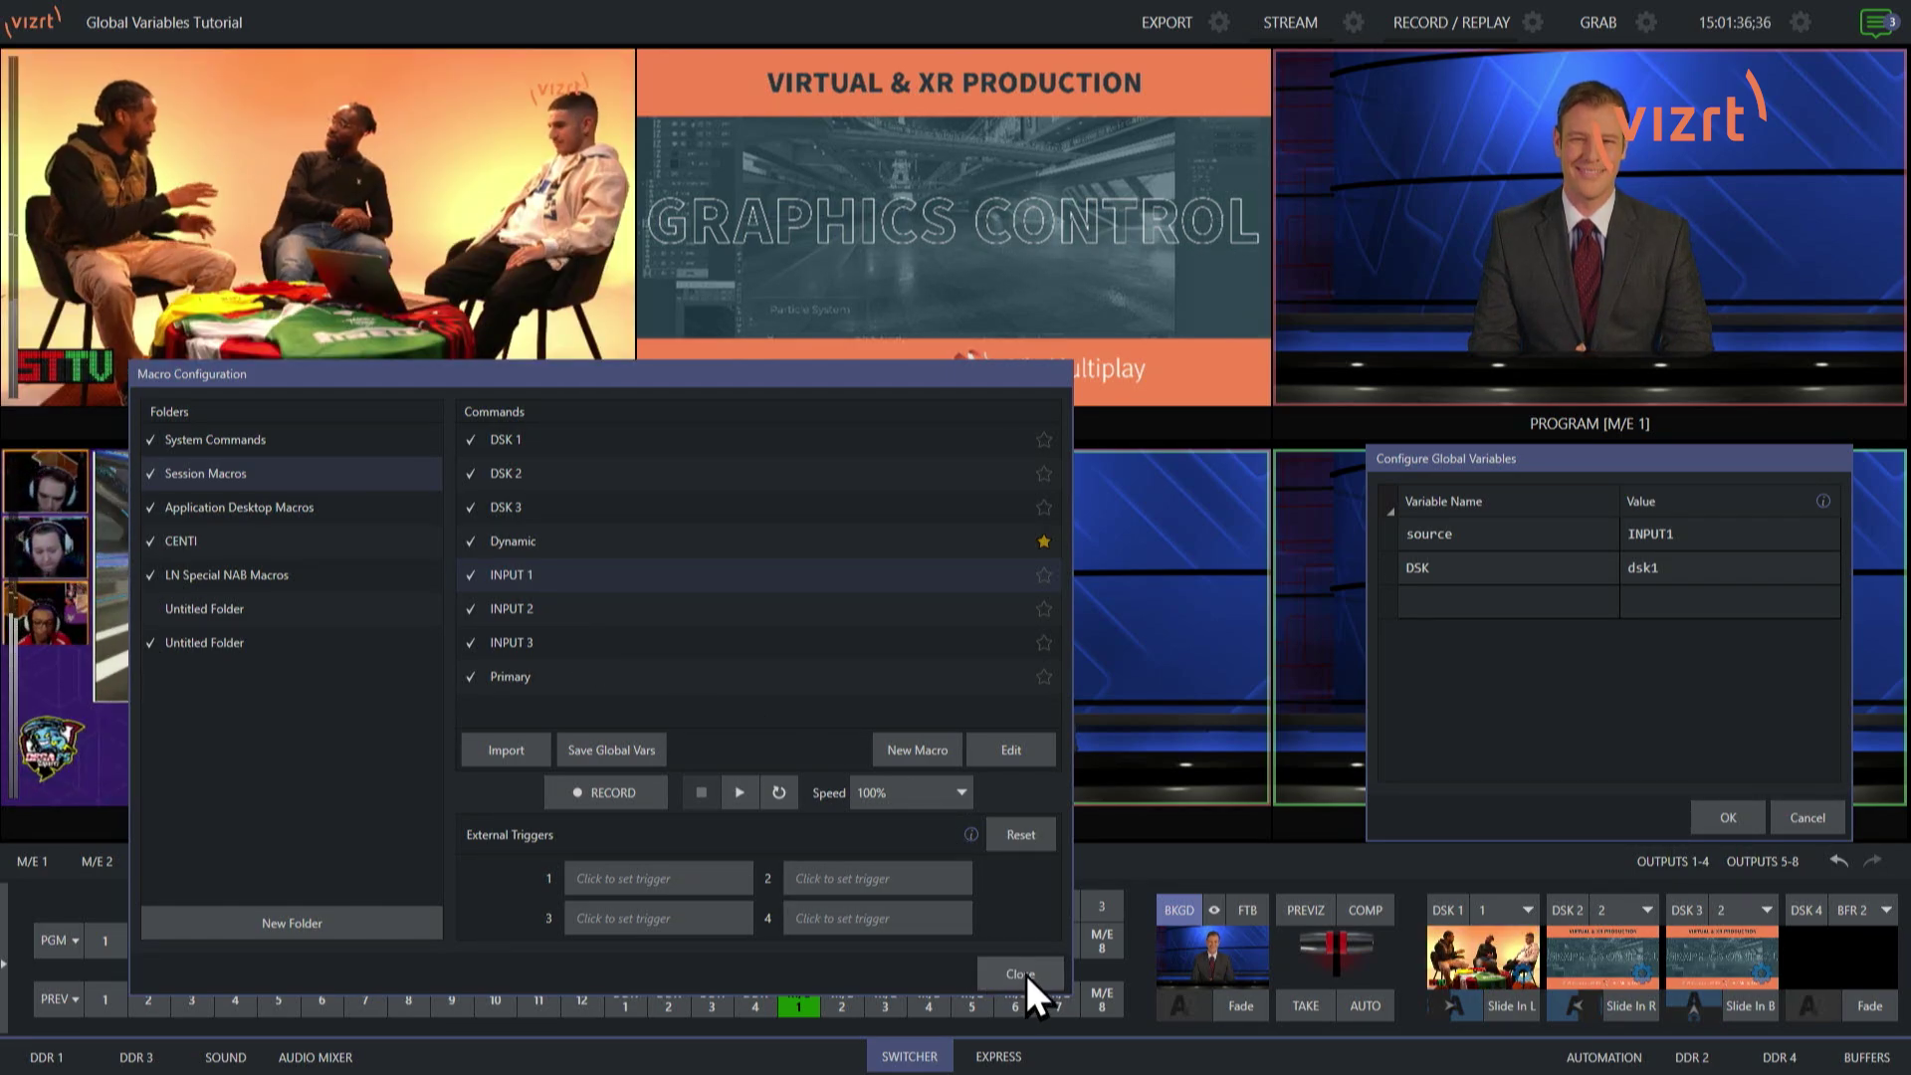
pyautogui.click(1022, 973)
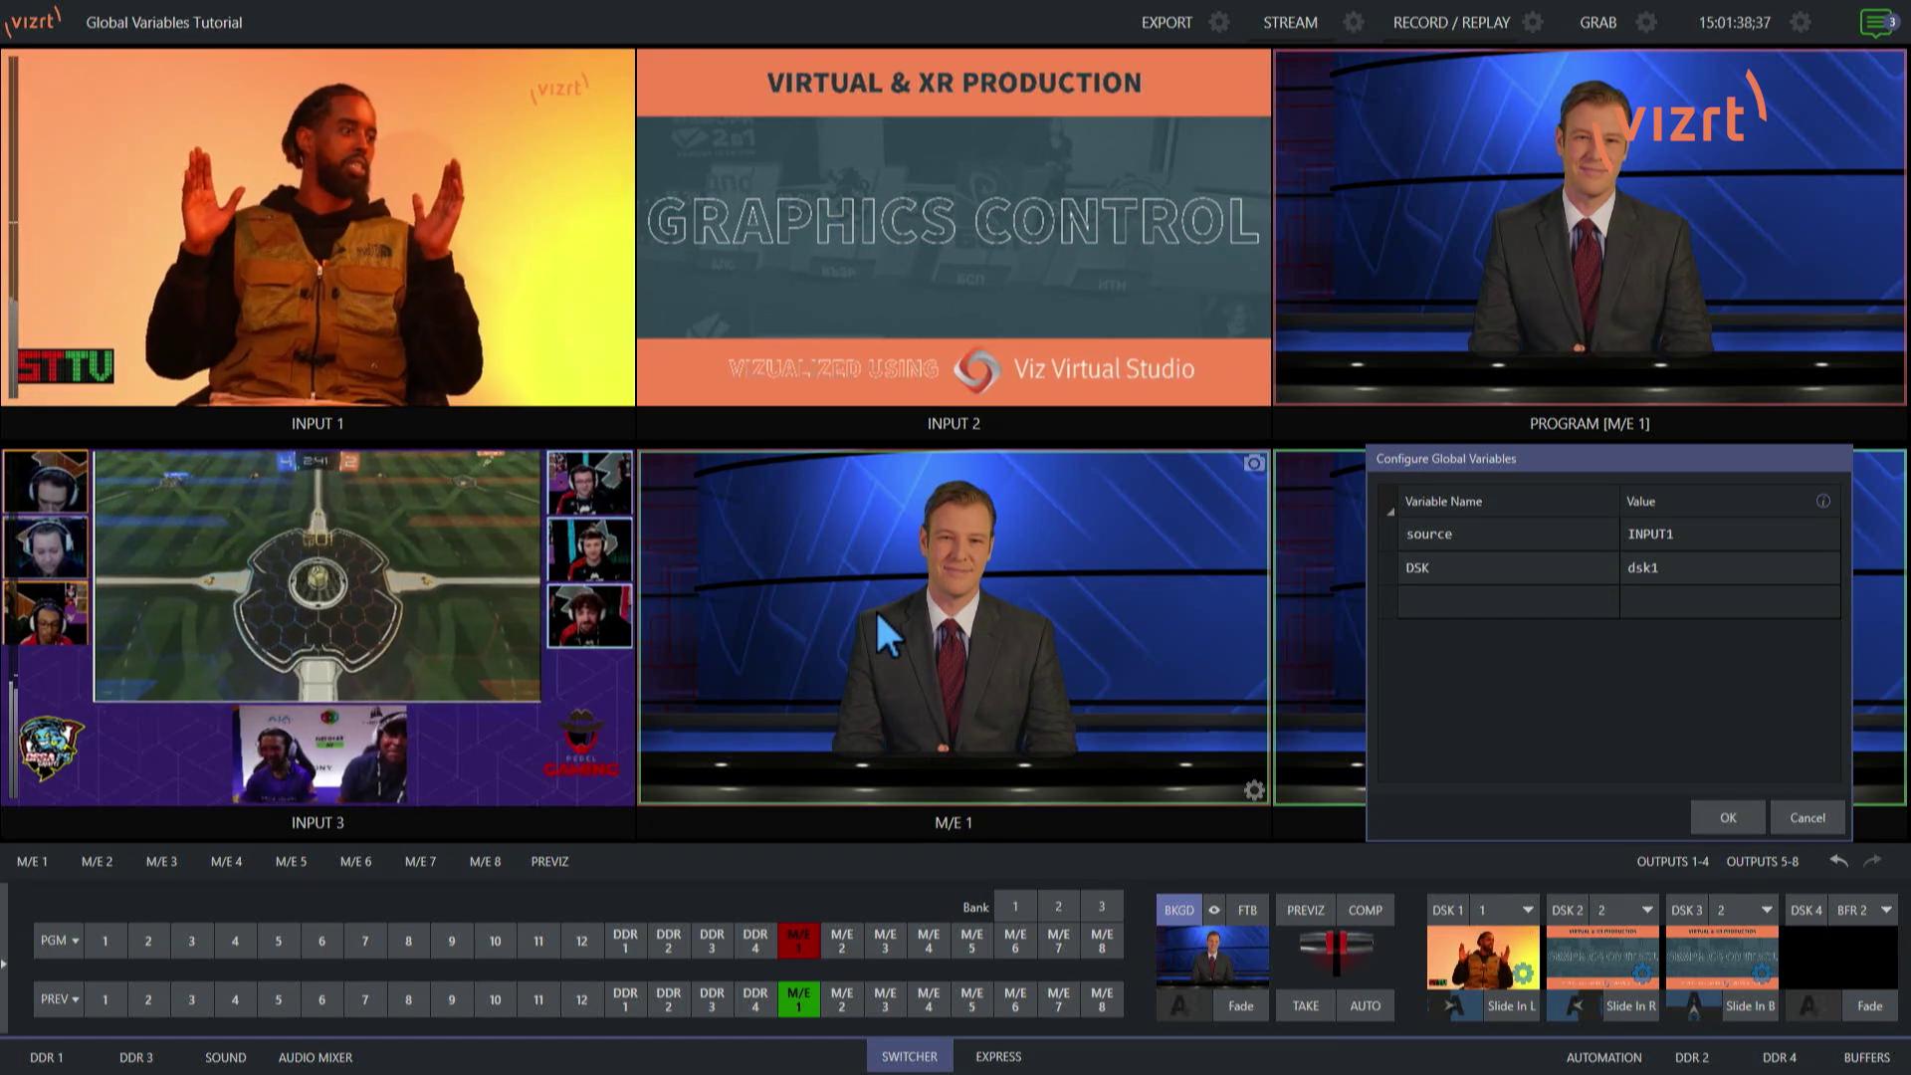
# Step: Assign LivePanel Preset 1 to the M/E 1 multiview monitor
pyautogui.rightClick(875, 609)
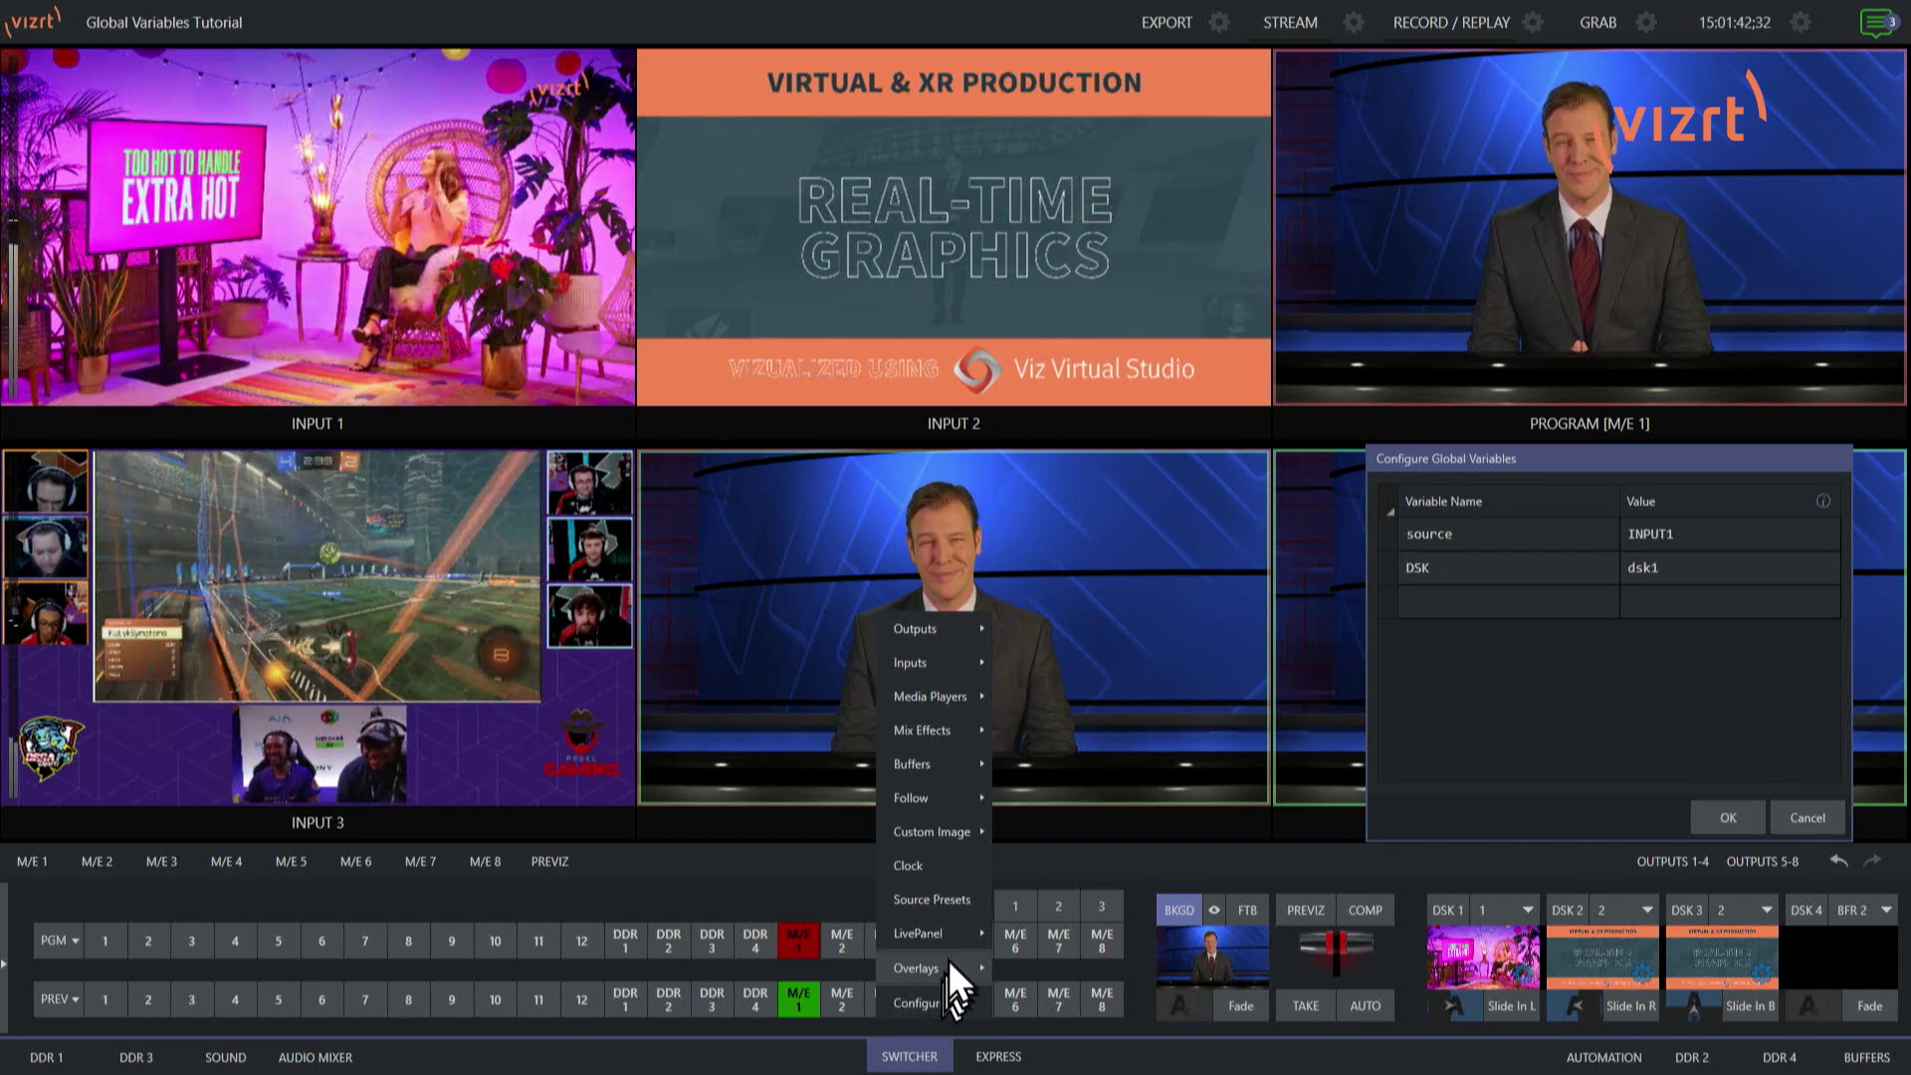
pyautogui.moveTo(952, 933)
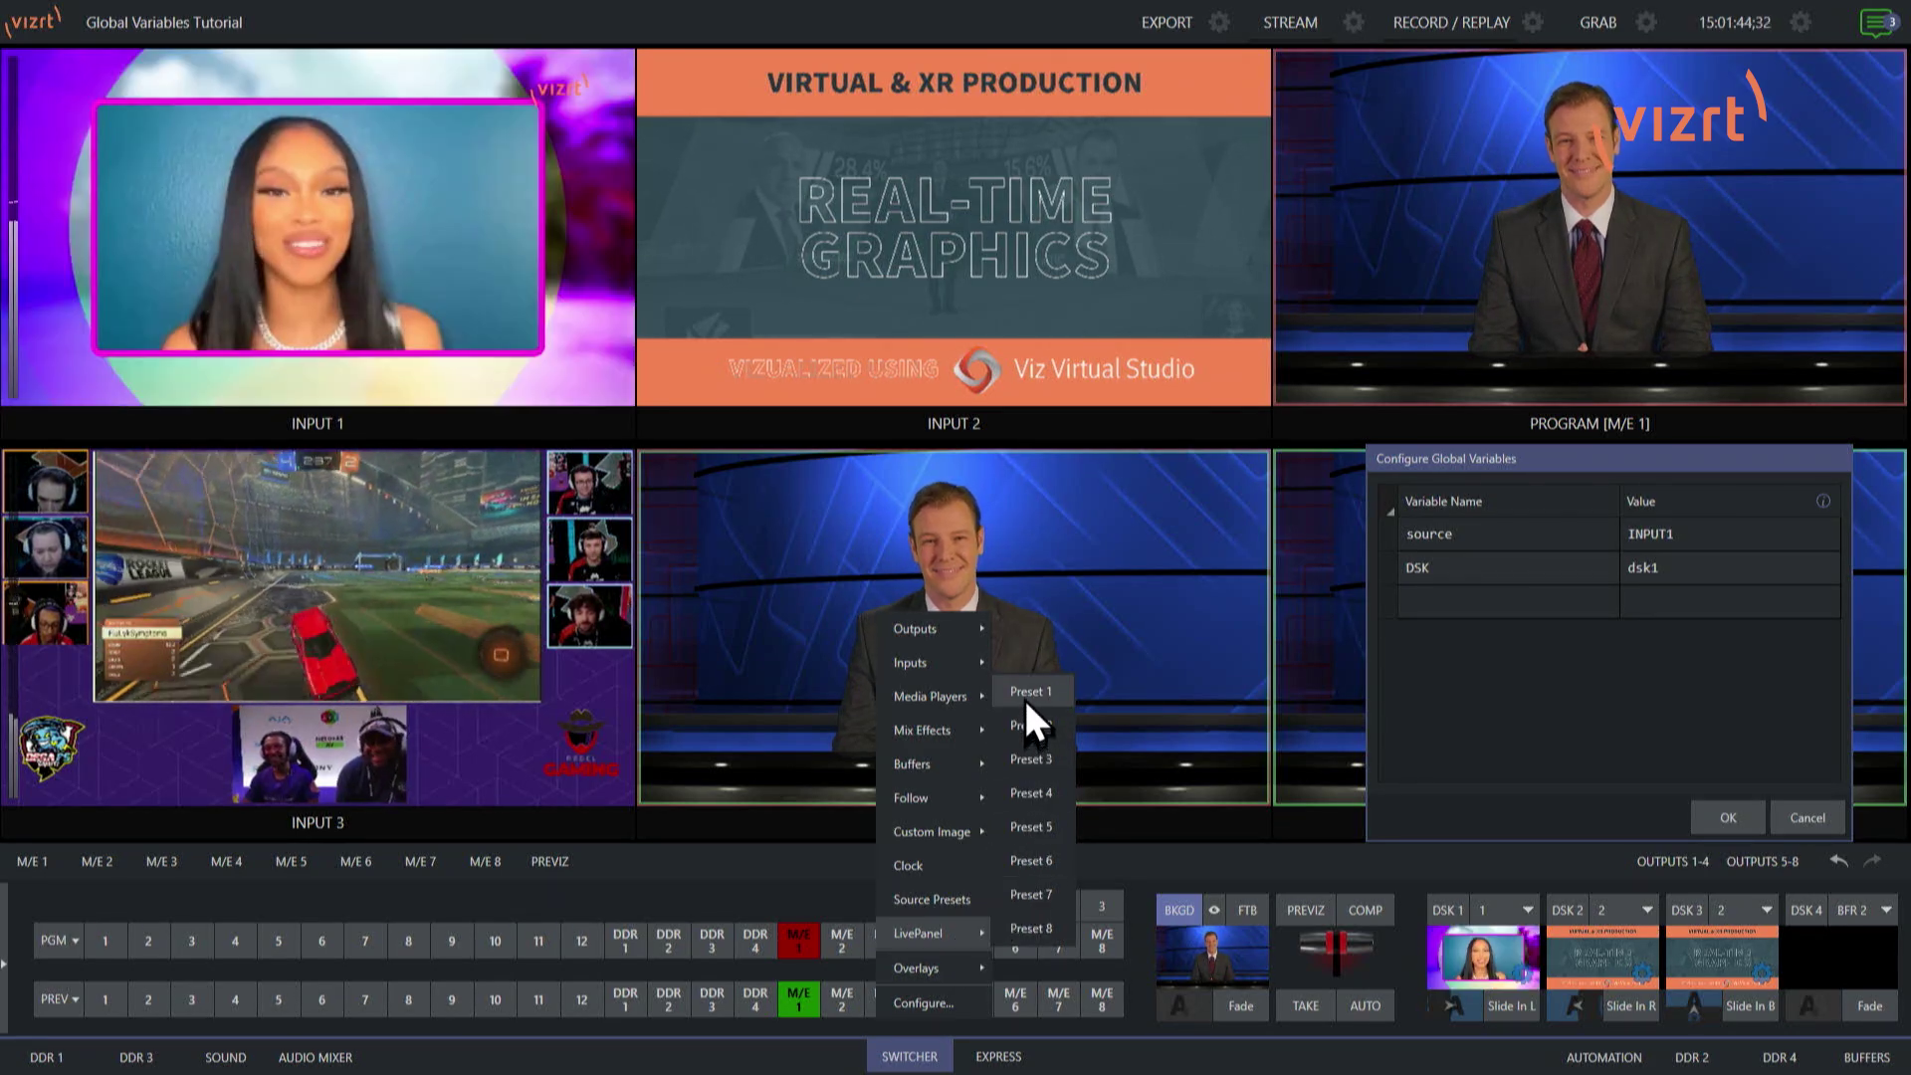
pyautogui.click(1024, 696)
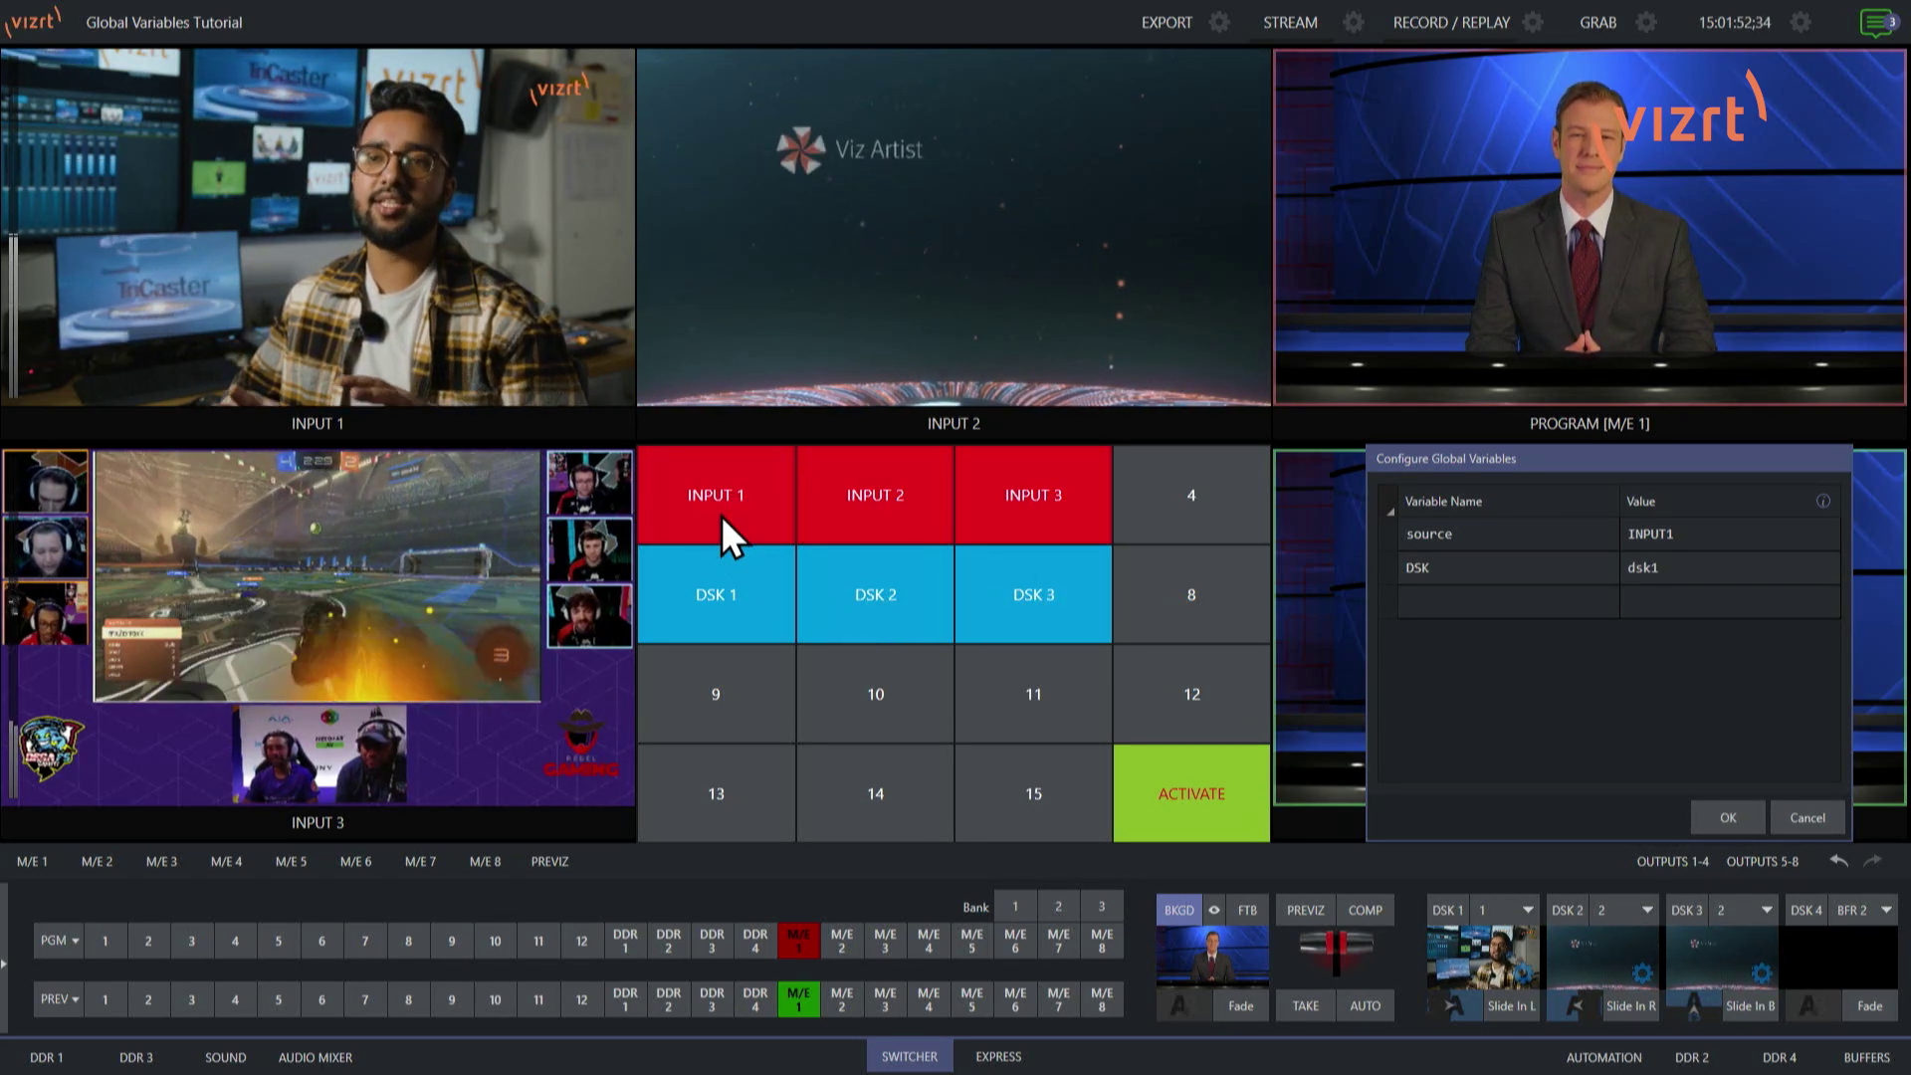
# Step: Cycle the global variables with the LivePanel macros through INPUT 2, INPUT 3, DSK 2 and DSK 3, ending on INPUT 1 and DSK 1
pyautogui.click(873, 499)
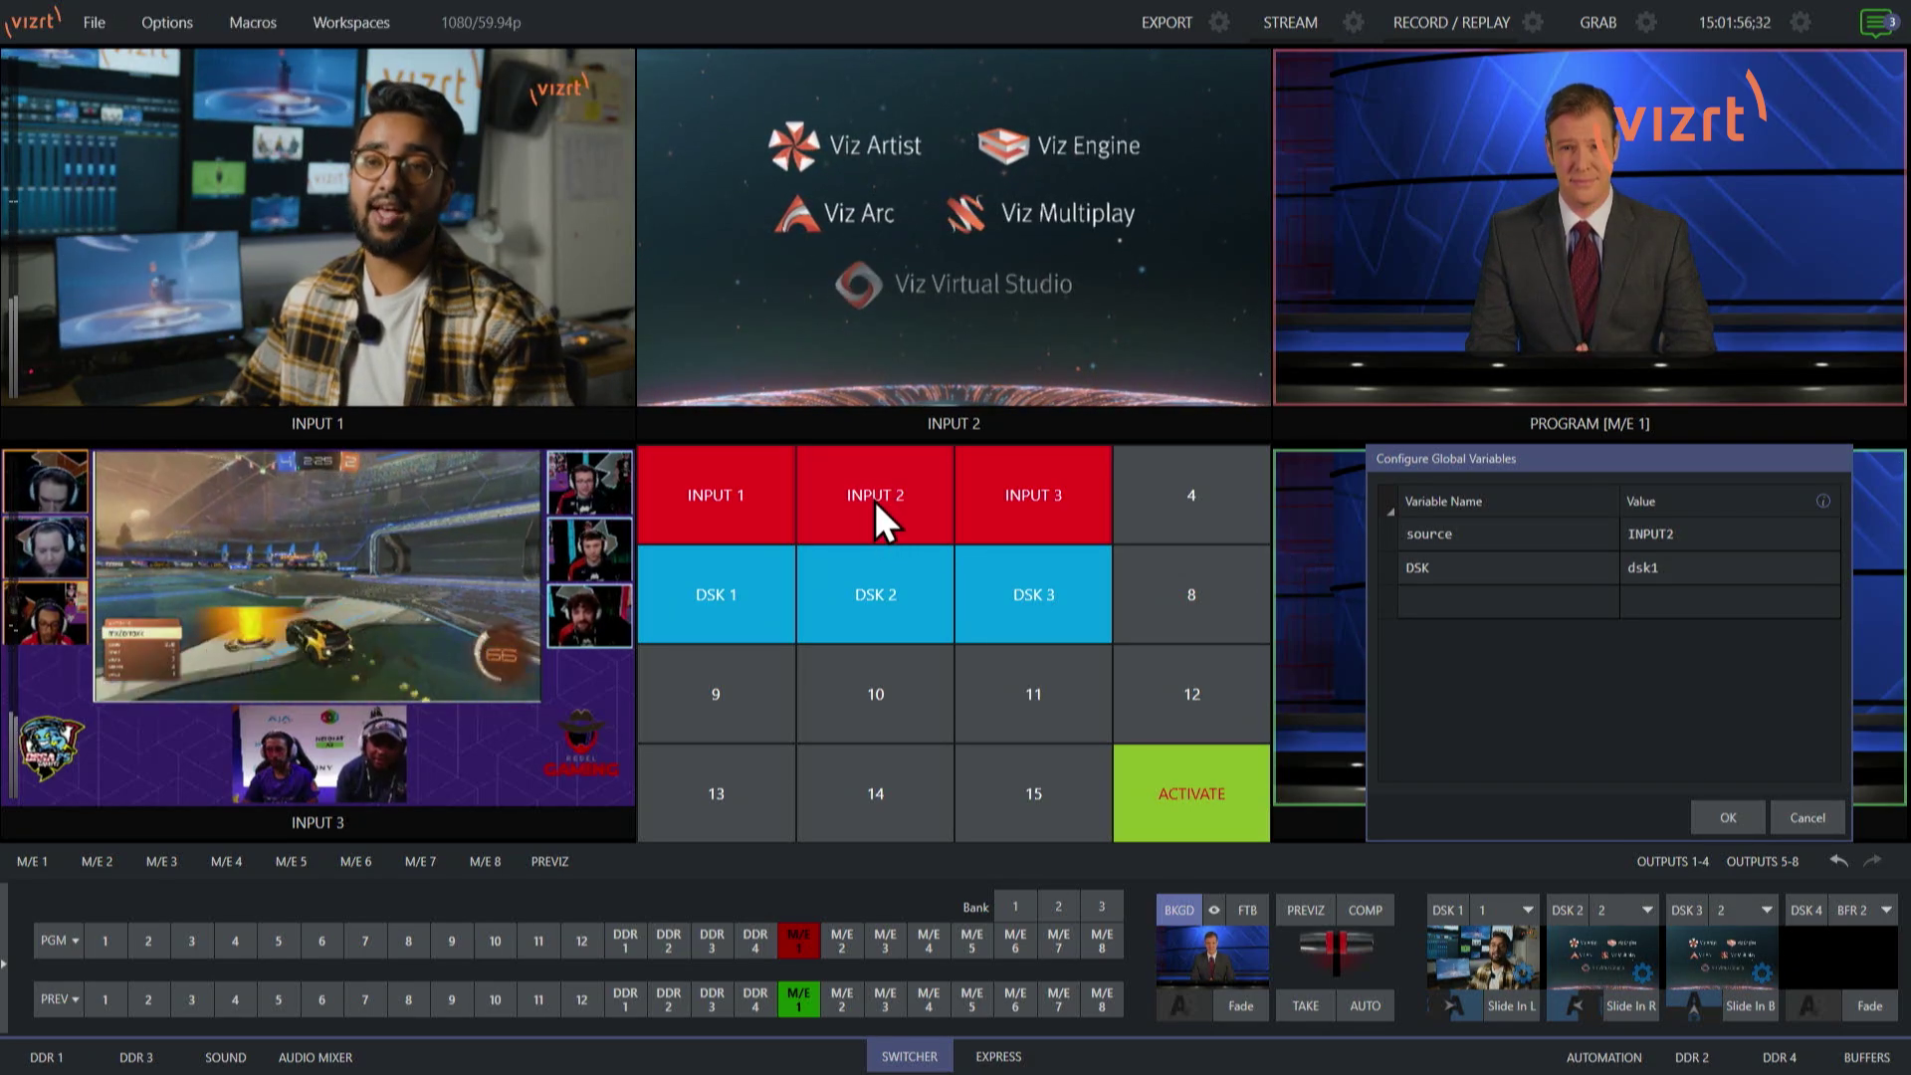
pyautogui.click(1045, 505)
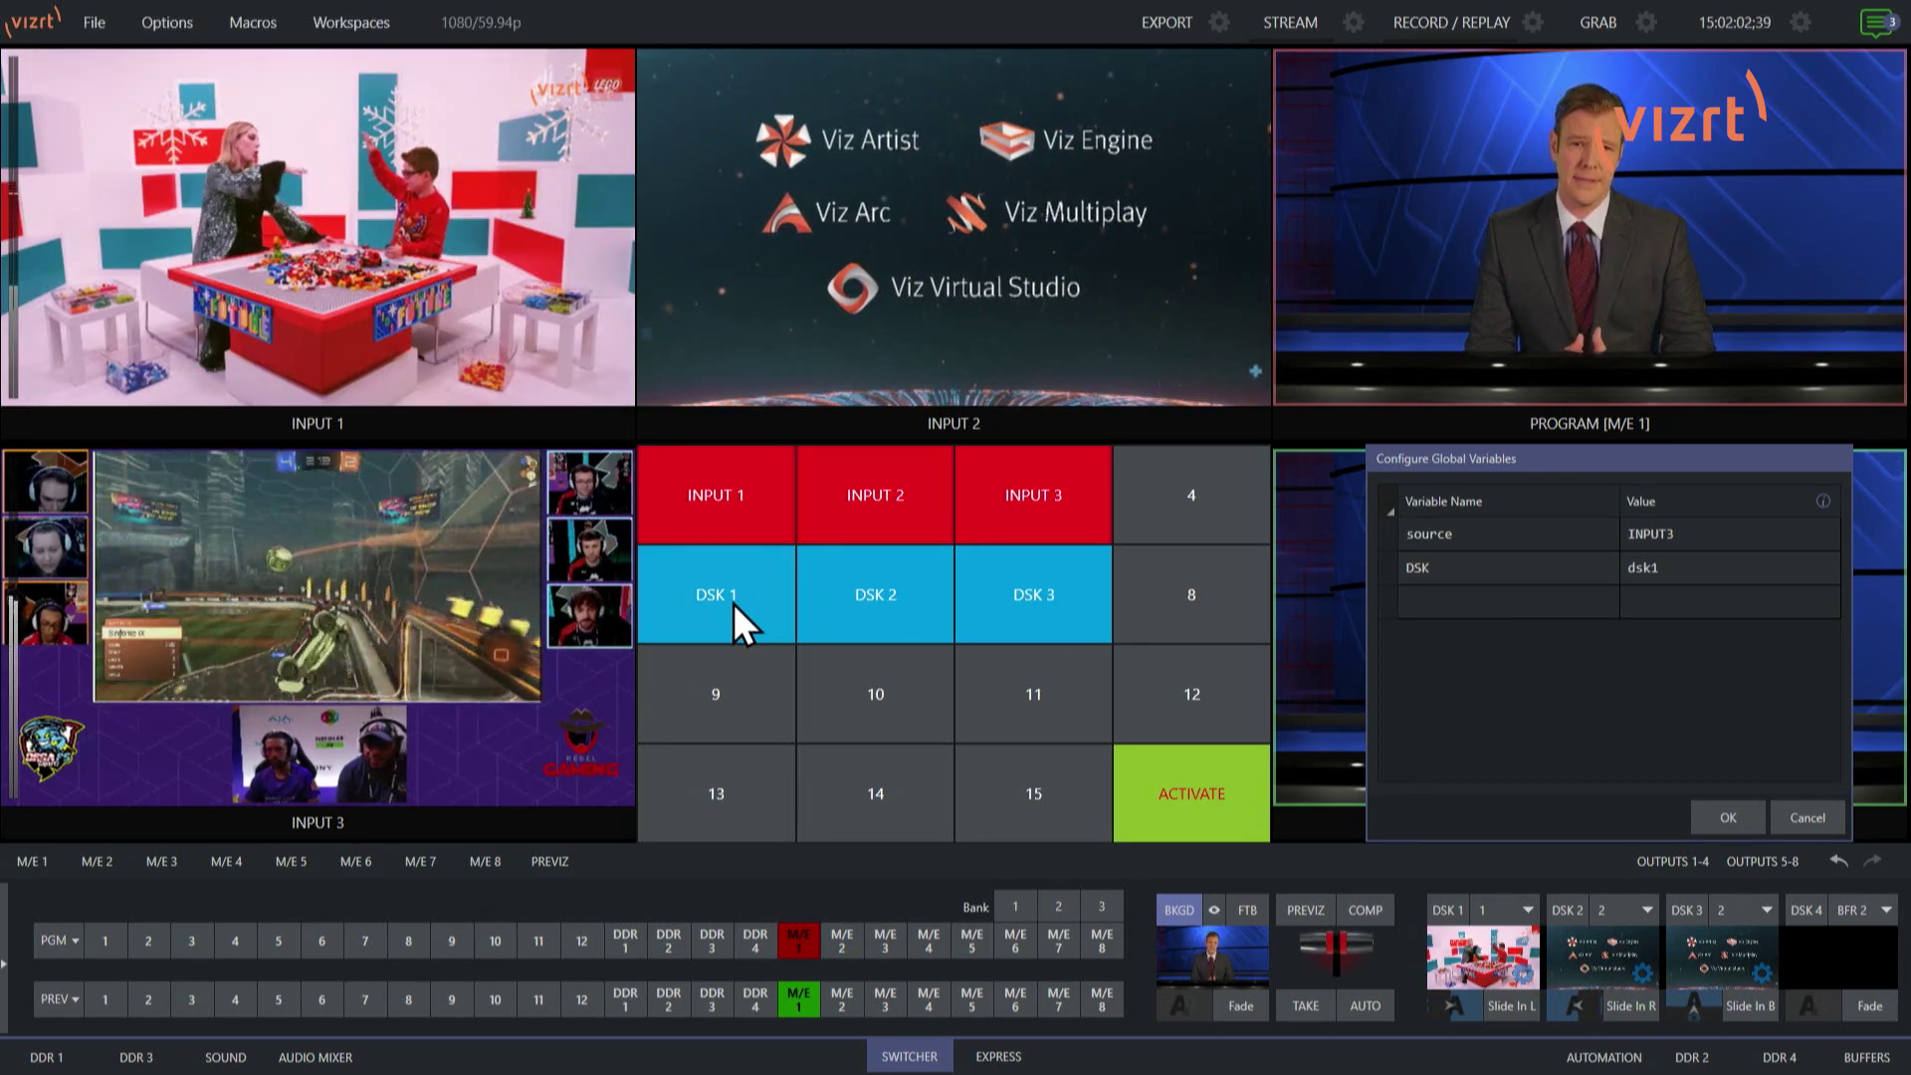
pyautogui.click(911, 617)
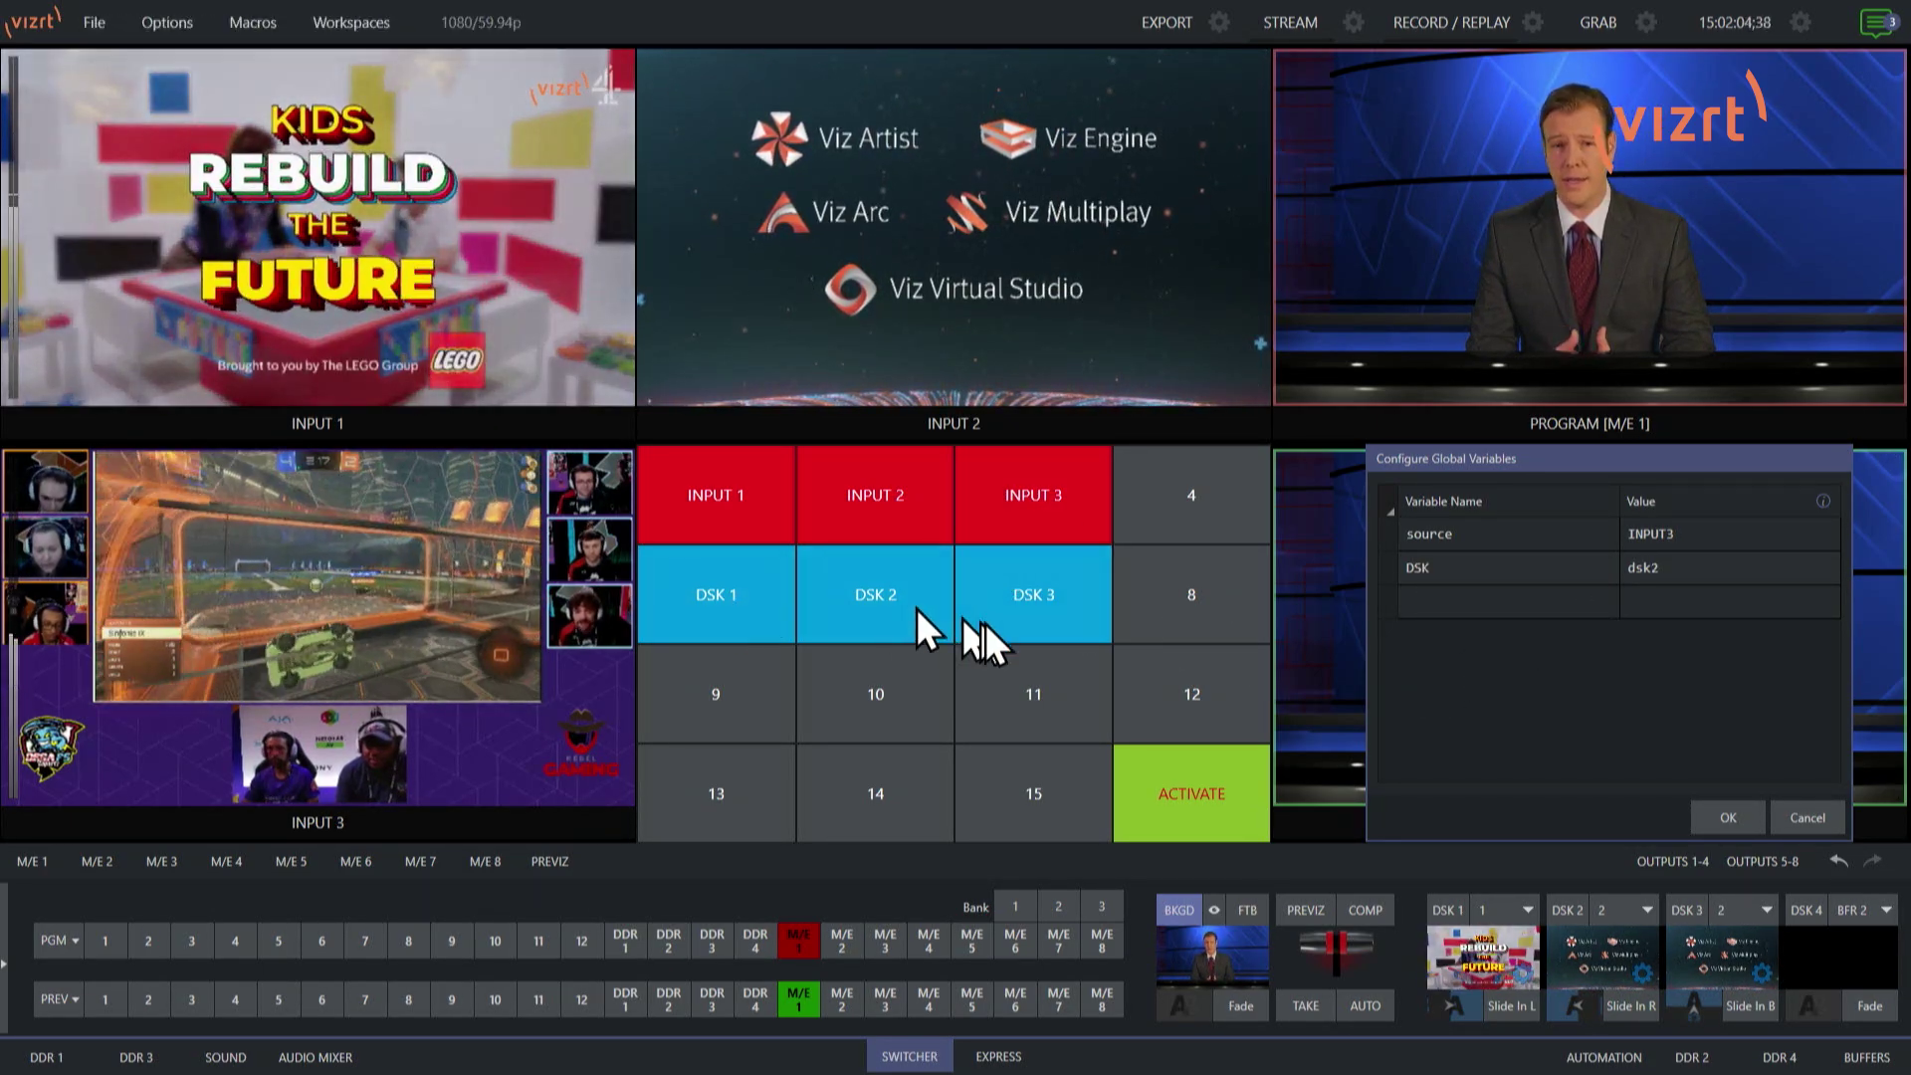
pyautogui.click(1024, 617)
pyautogui.click(756, 505)
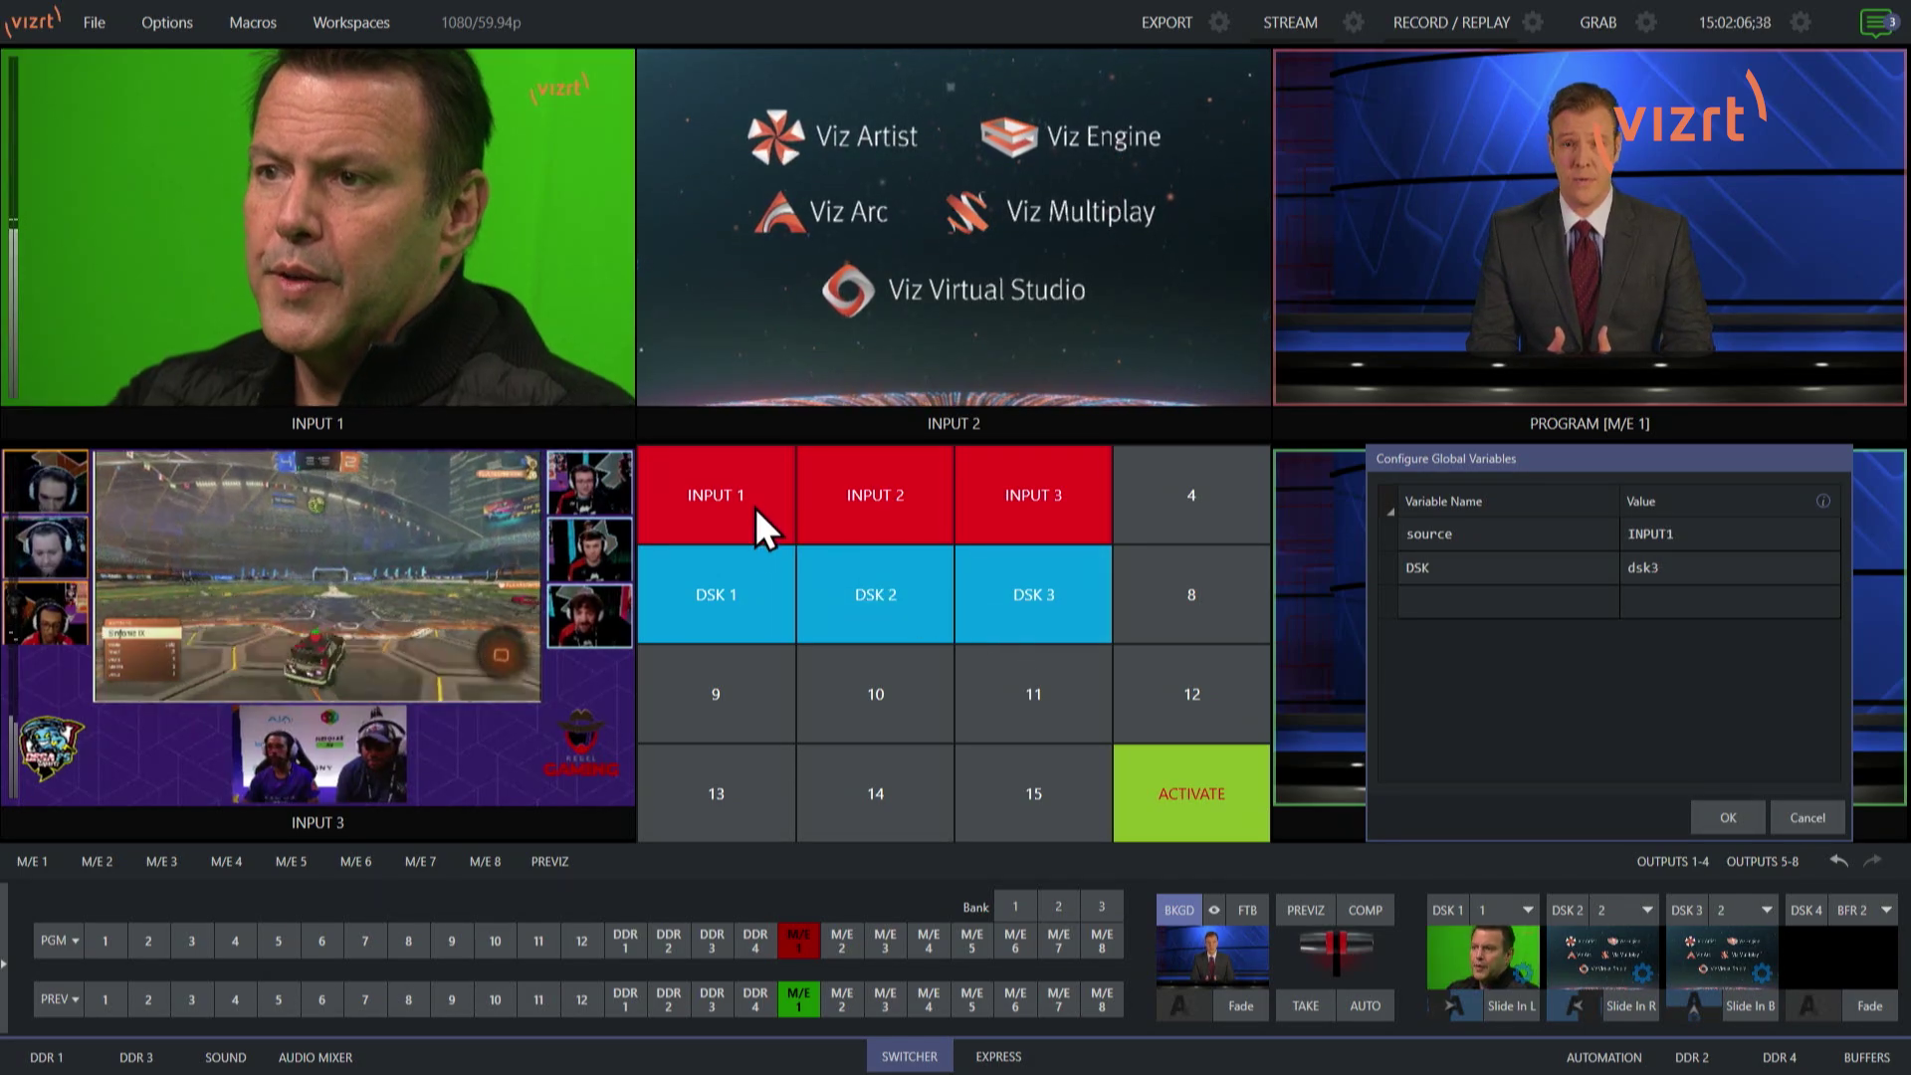
pyautogui.click(742, 568)
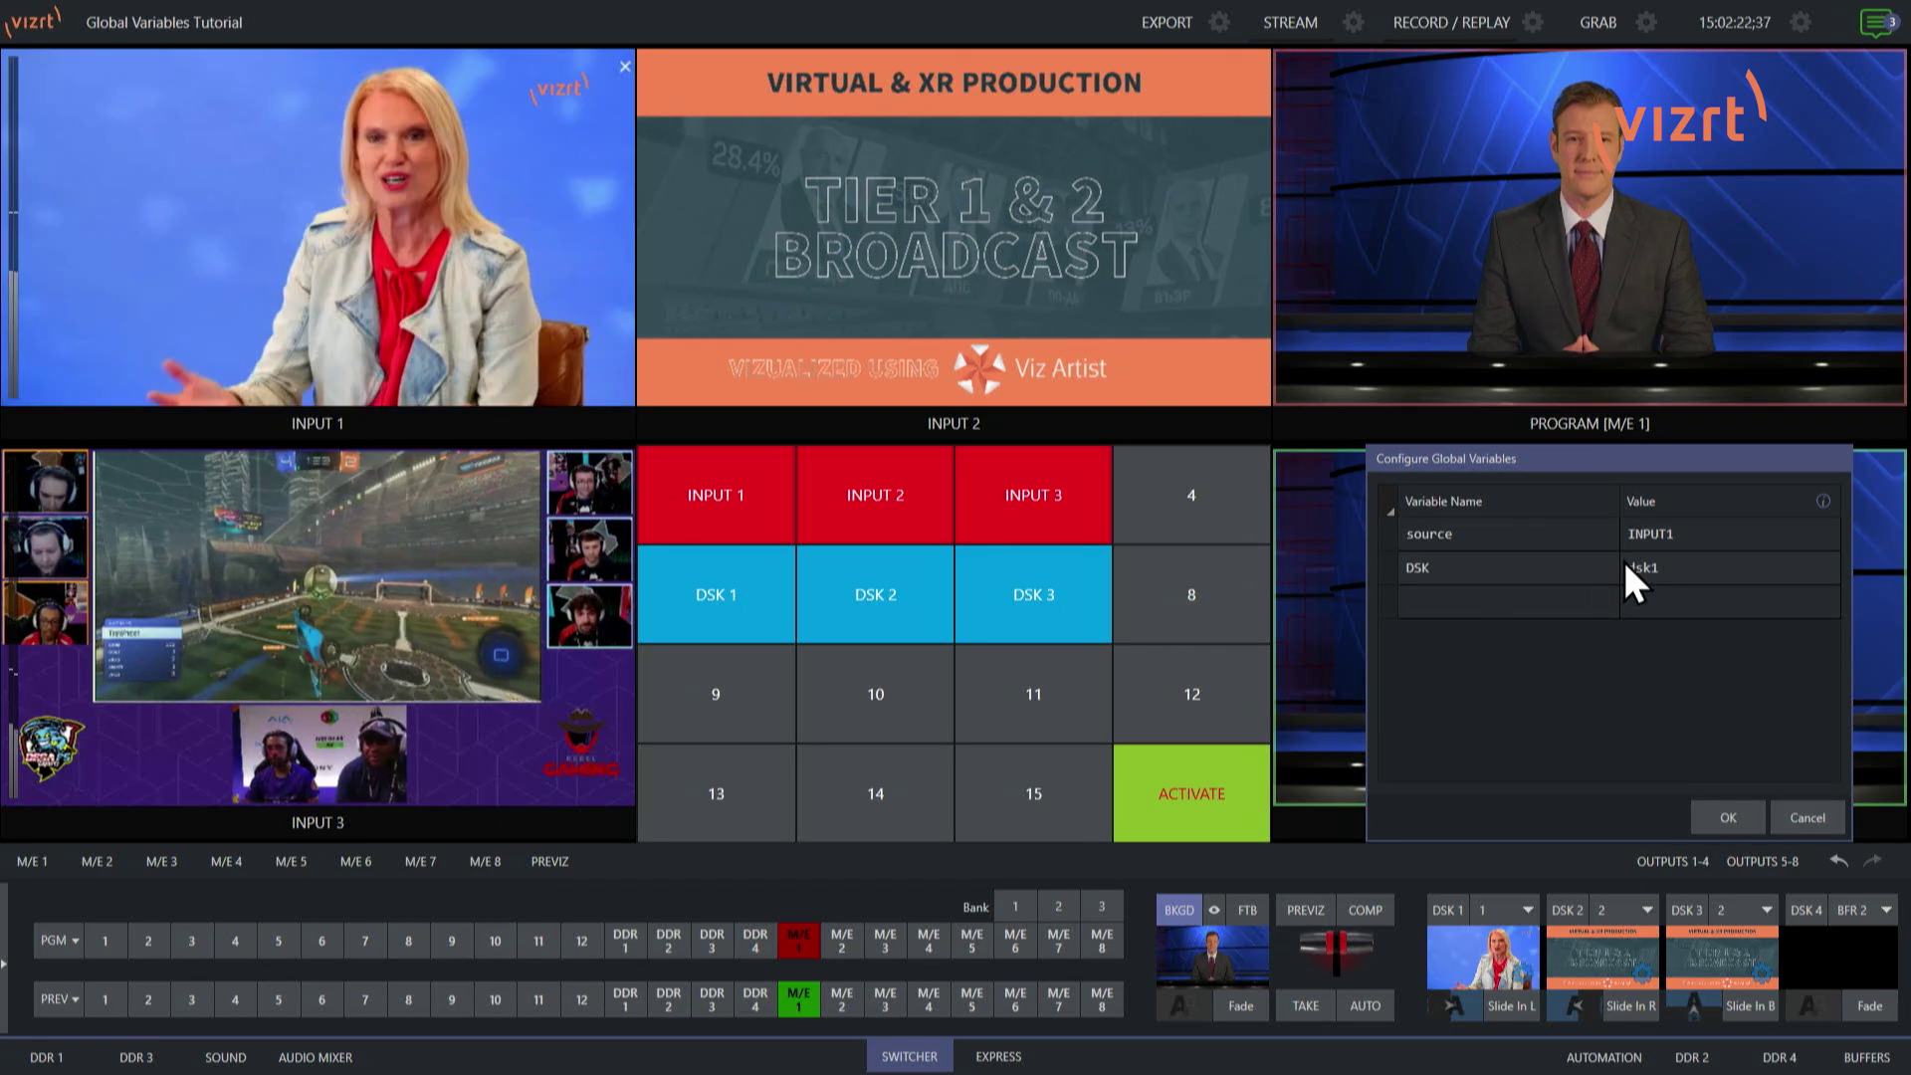
# Step: Activate the dynamic macro from the LivePanel grid to show INPUT1 on DSK 1
pyautogui.click(1204, 793)
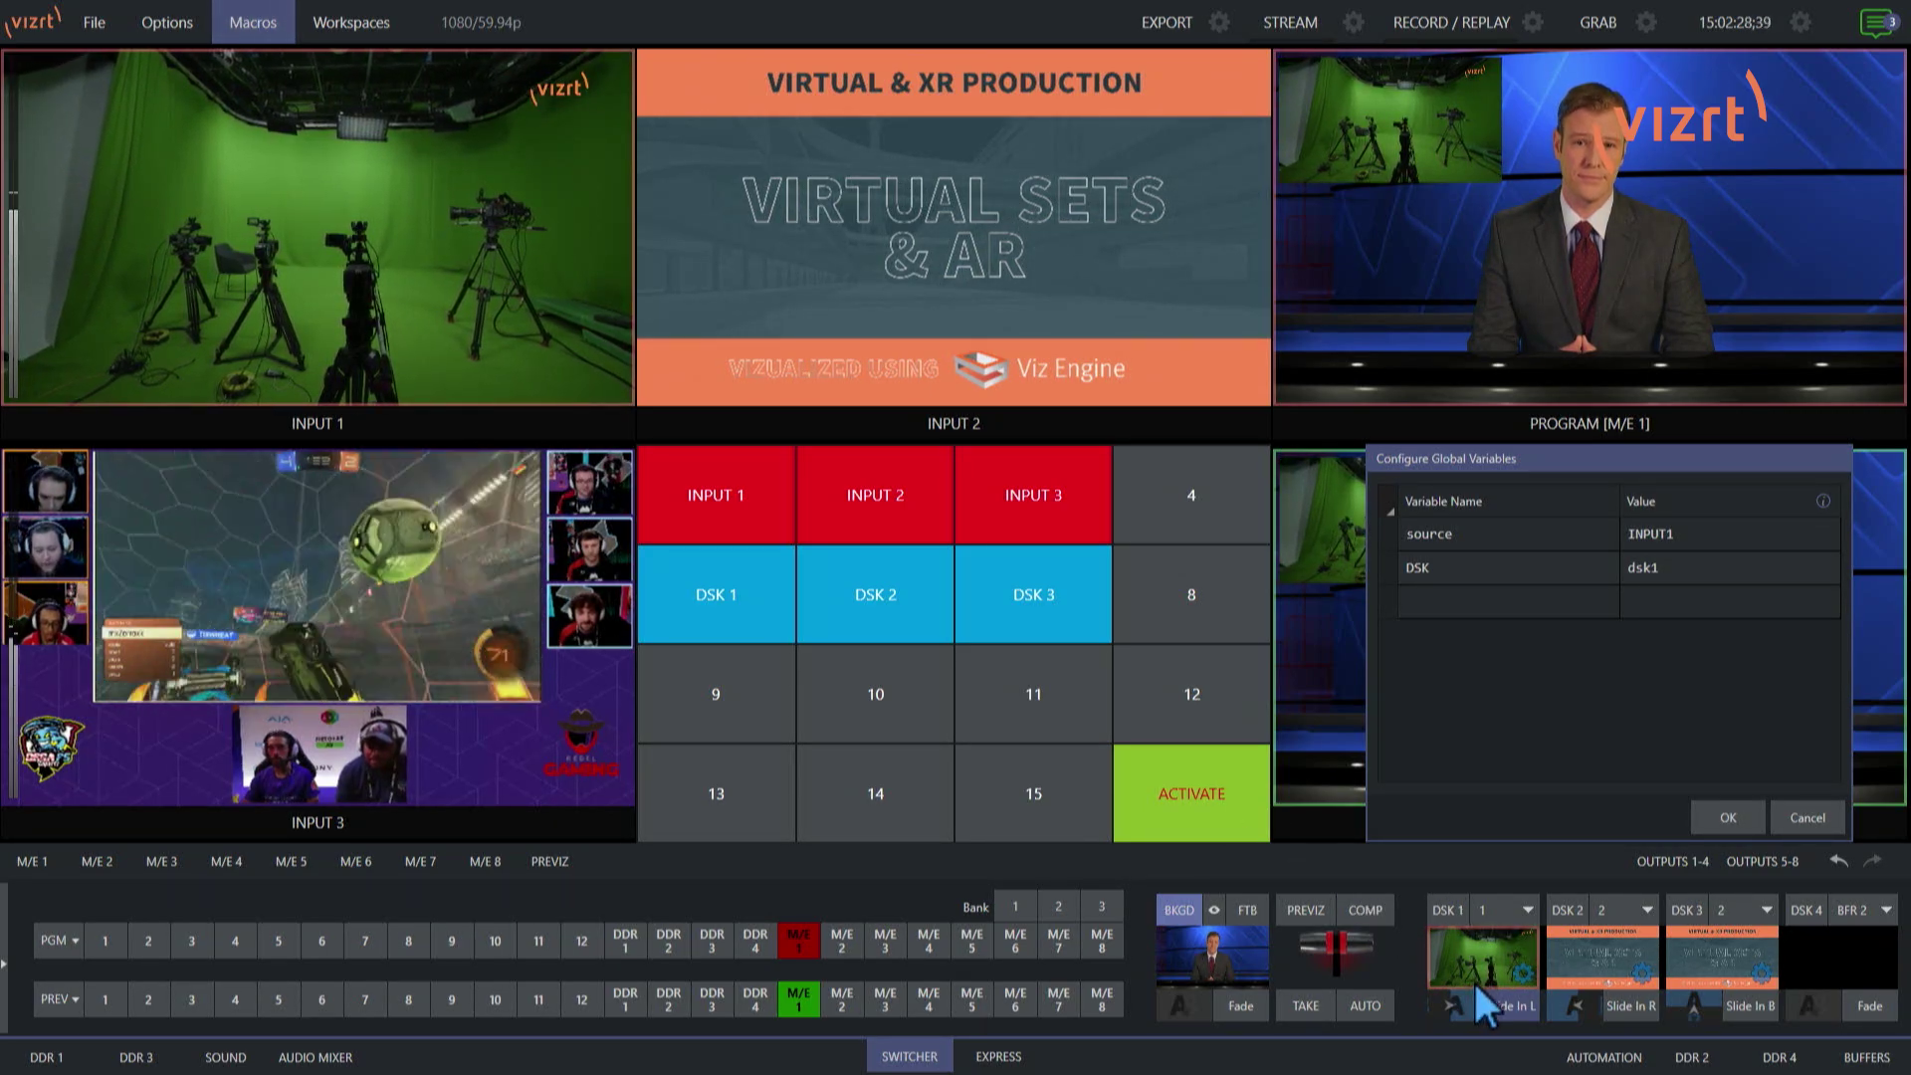
pyautogui.click(1473, 979)
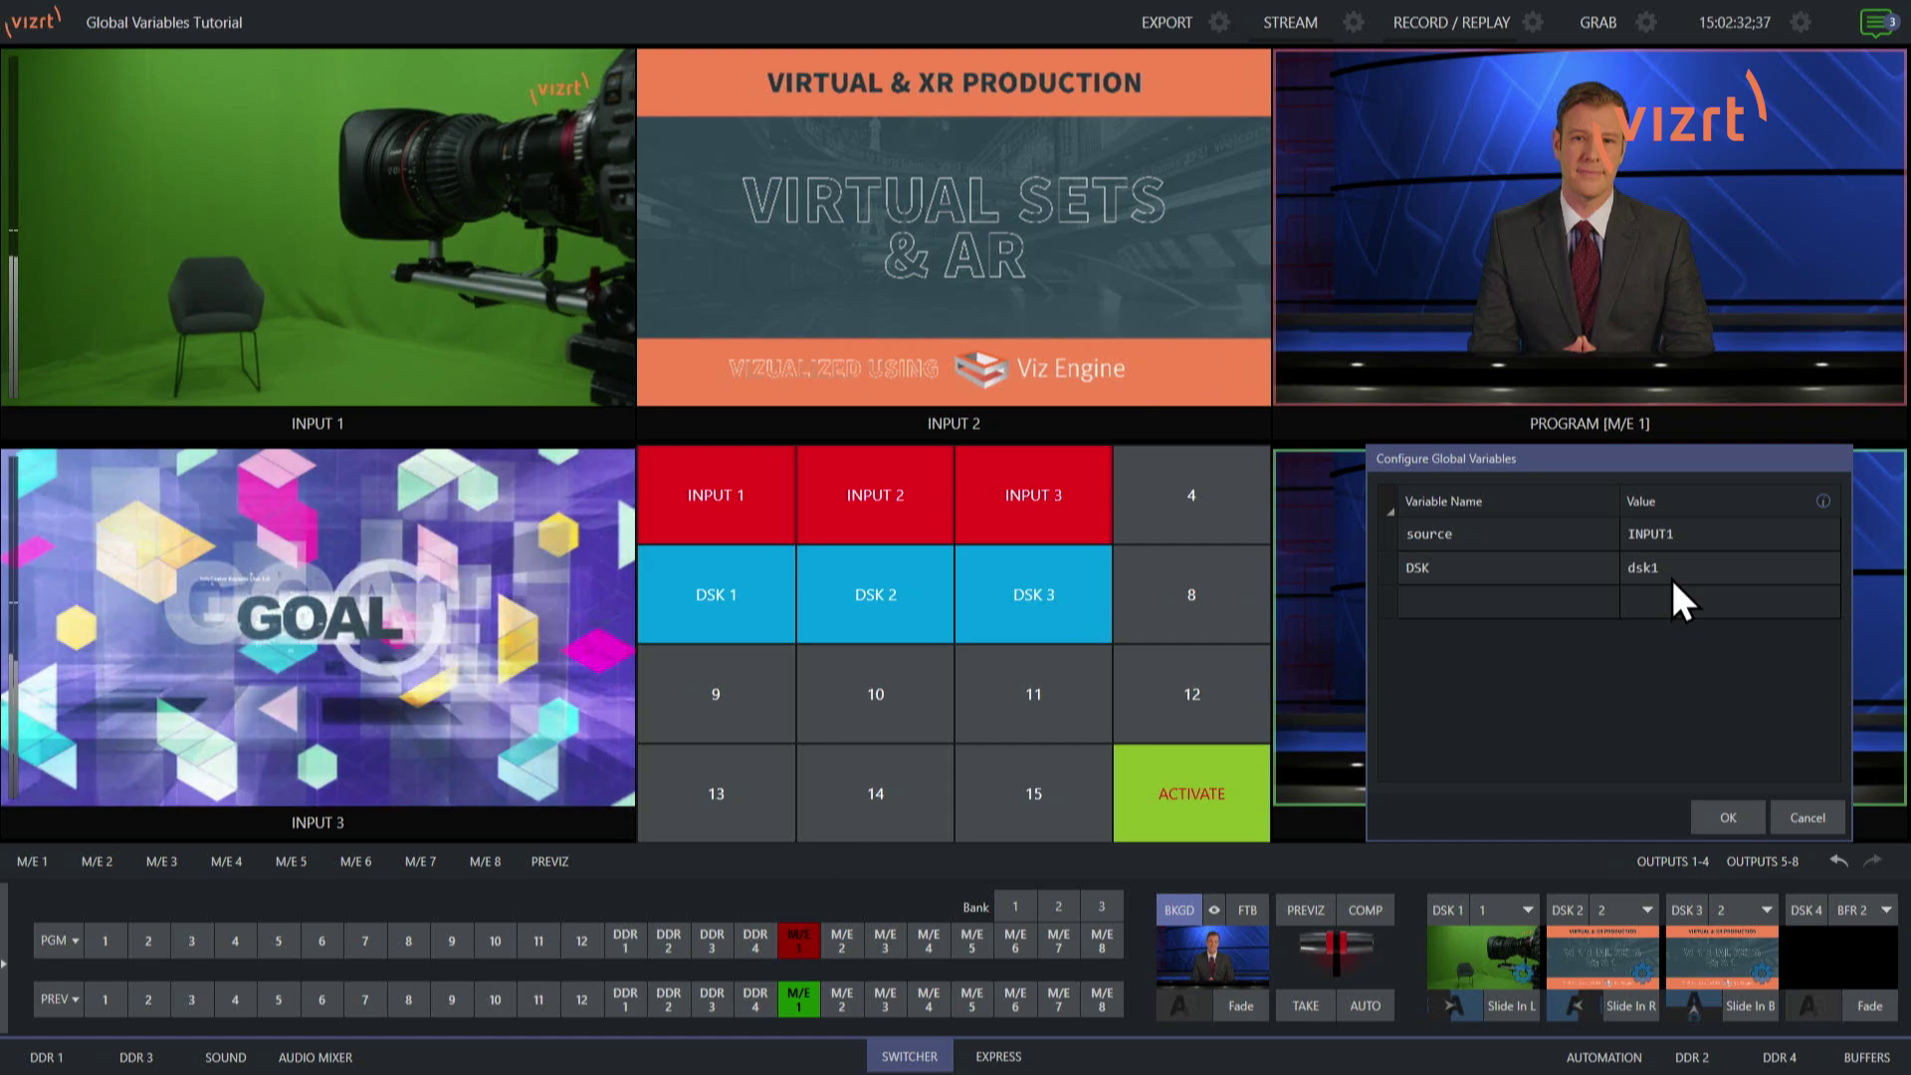
# Step: Set the source variable to INPUT3 with its LivePanel macro and activate the dynamic macro to show it on DSK 1
pyautogui.click(1042, 510)
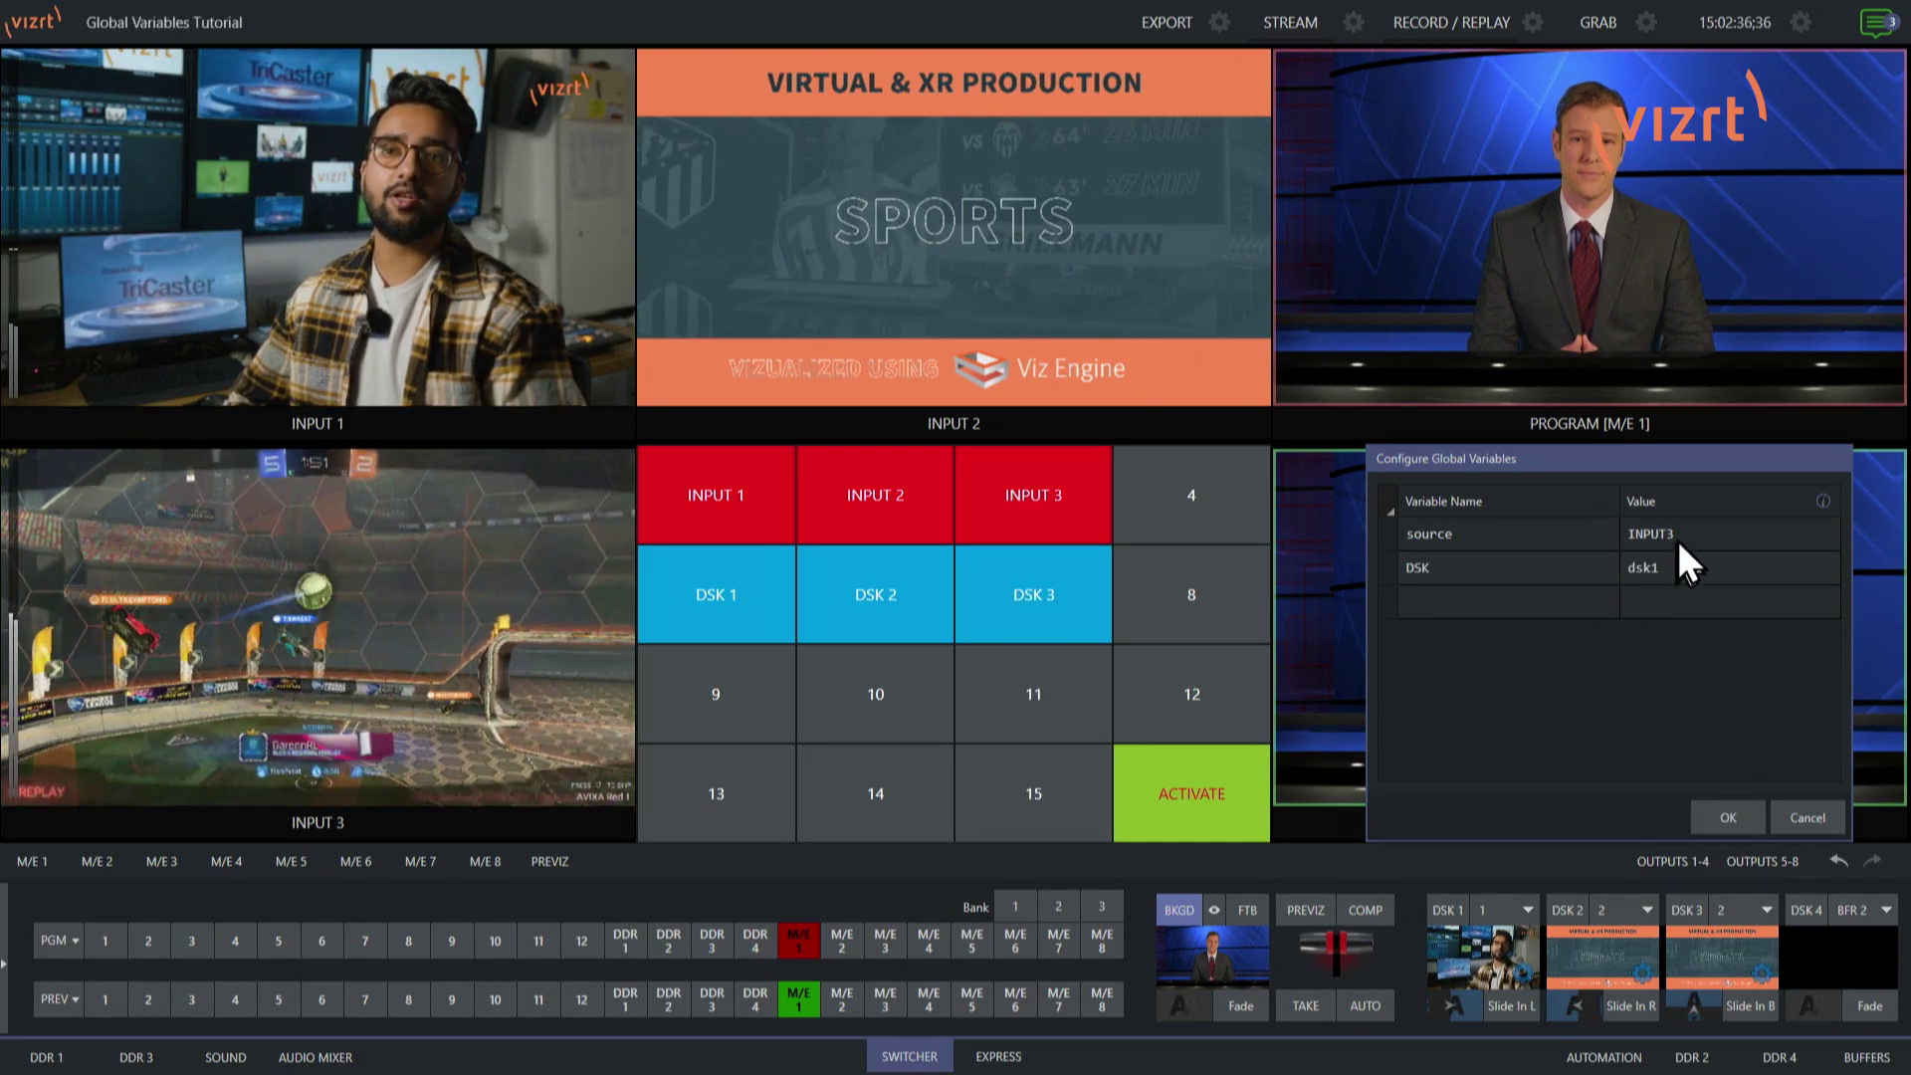
pyautogui.click(1186, 790)
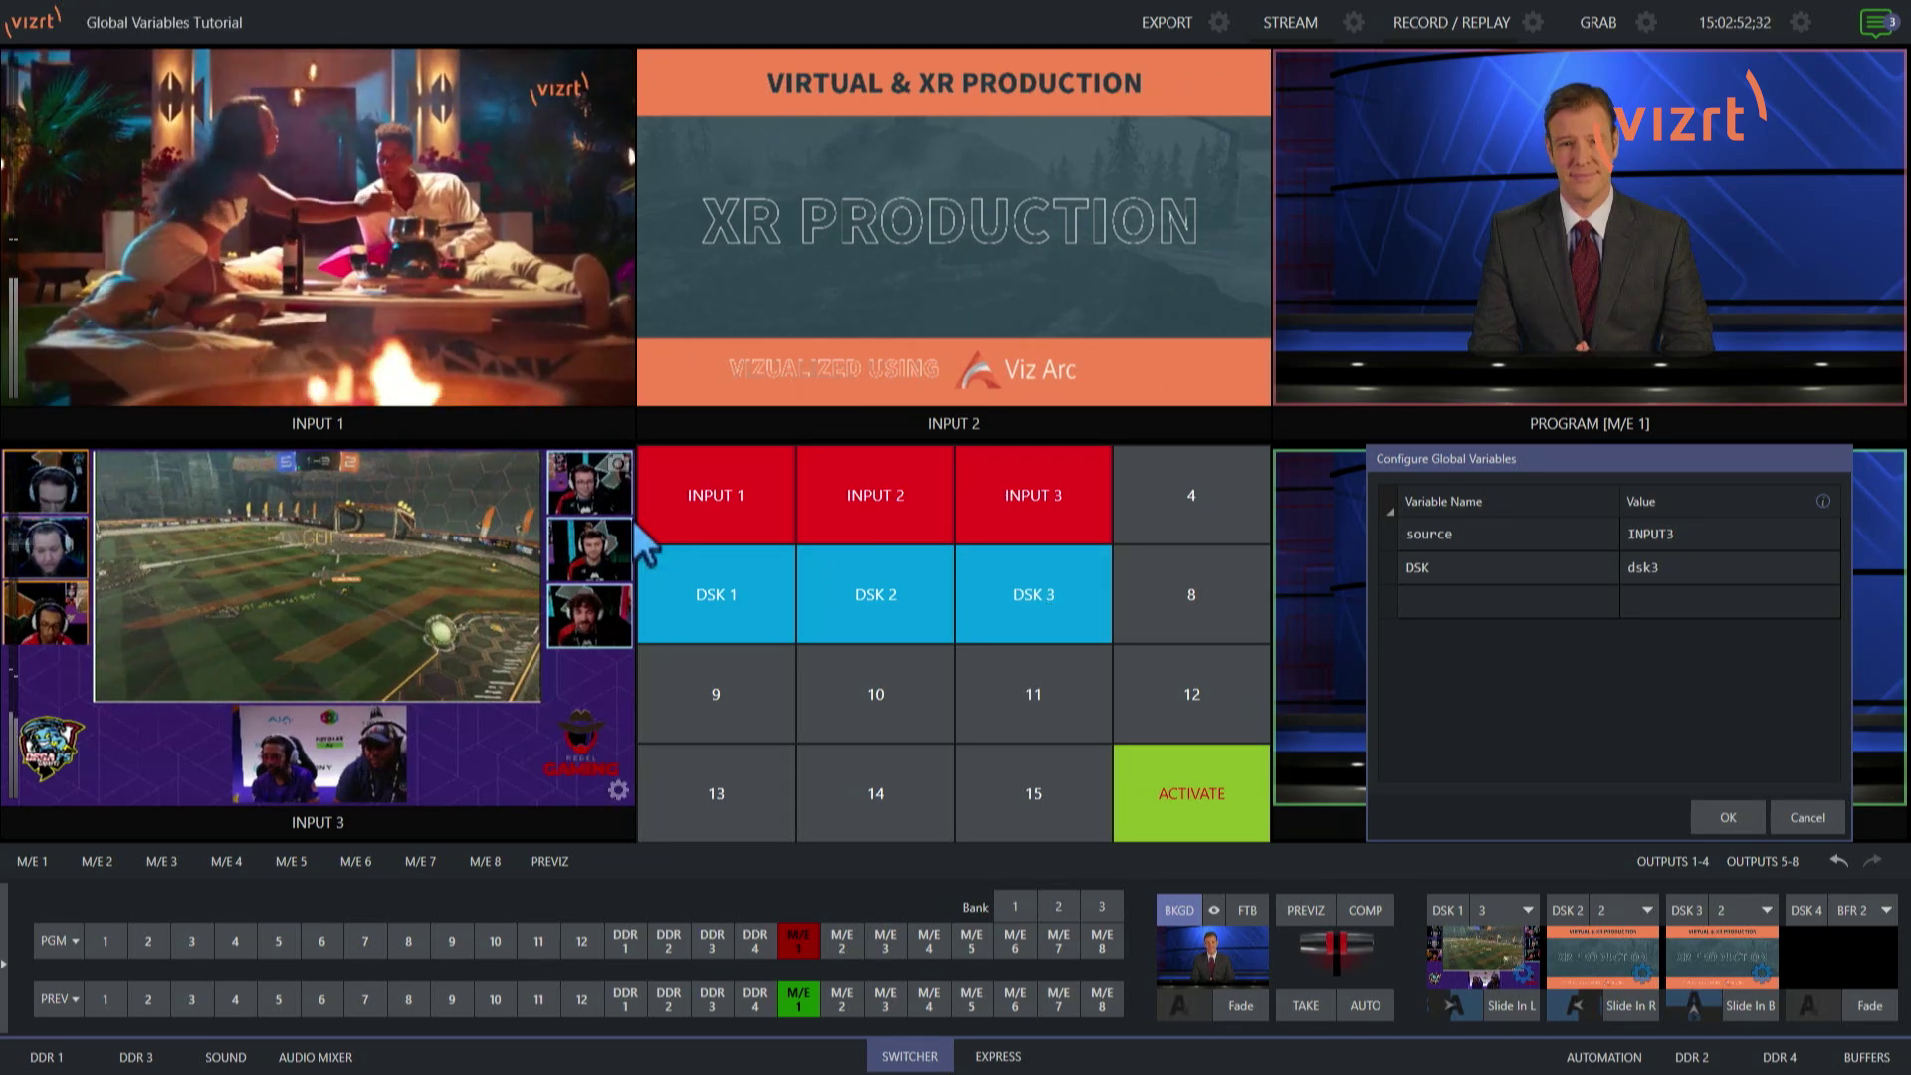
# Step: Set the source variable to INPUT1 from the LivePanel grid and activate the dynamic macro to show it on DSK 3
pyautogui.click(677, 529)
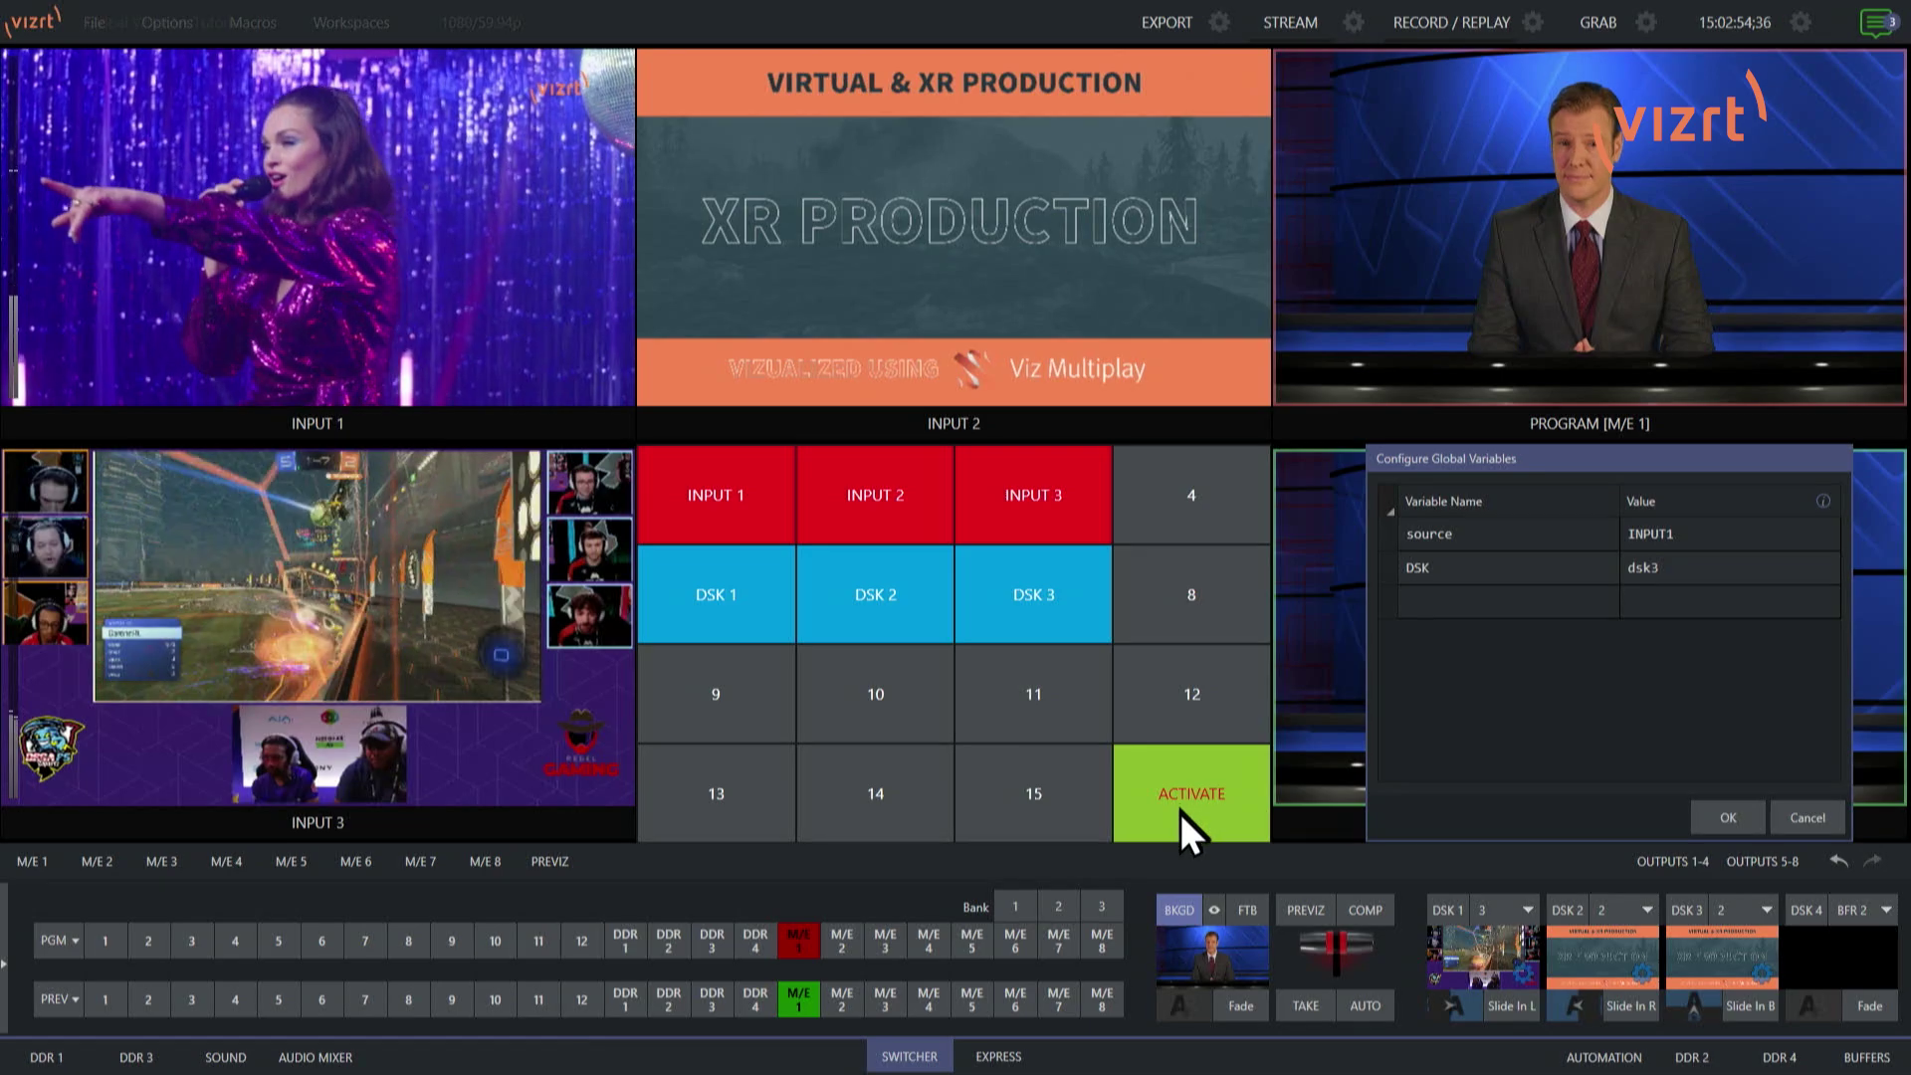
pyautogui.click(1181, 814)
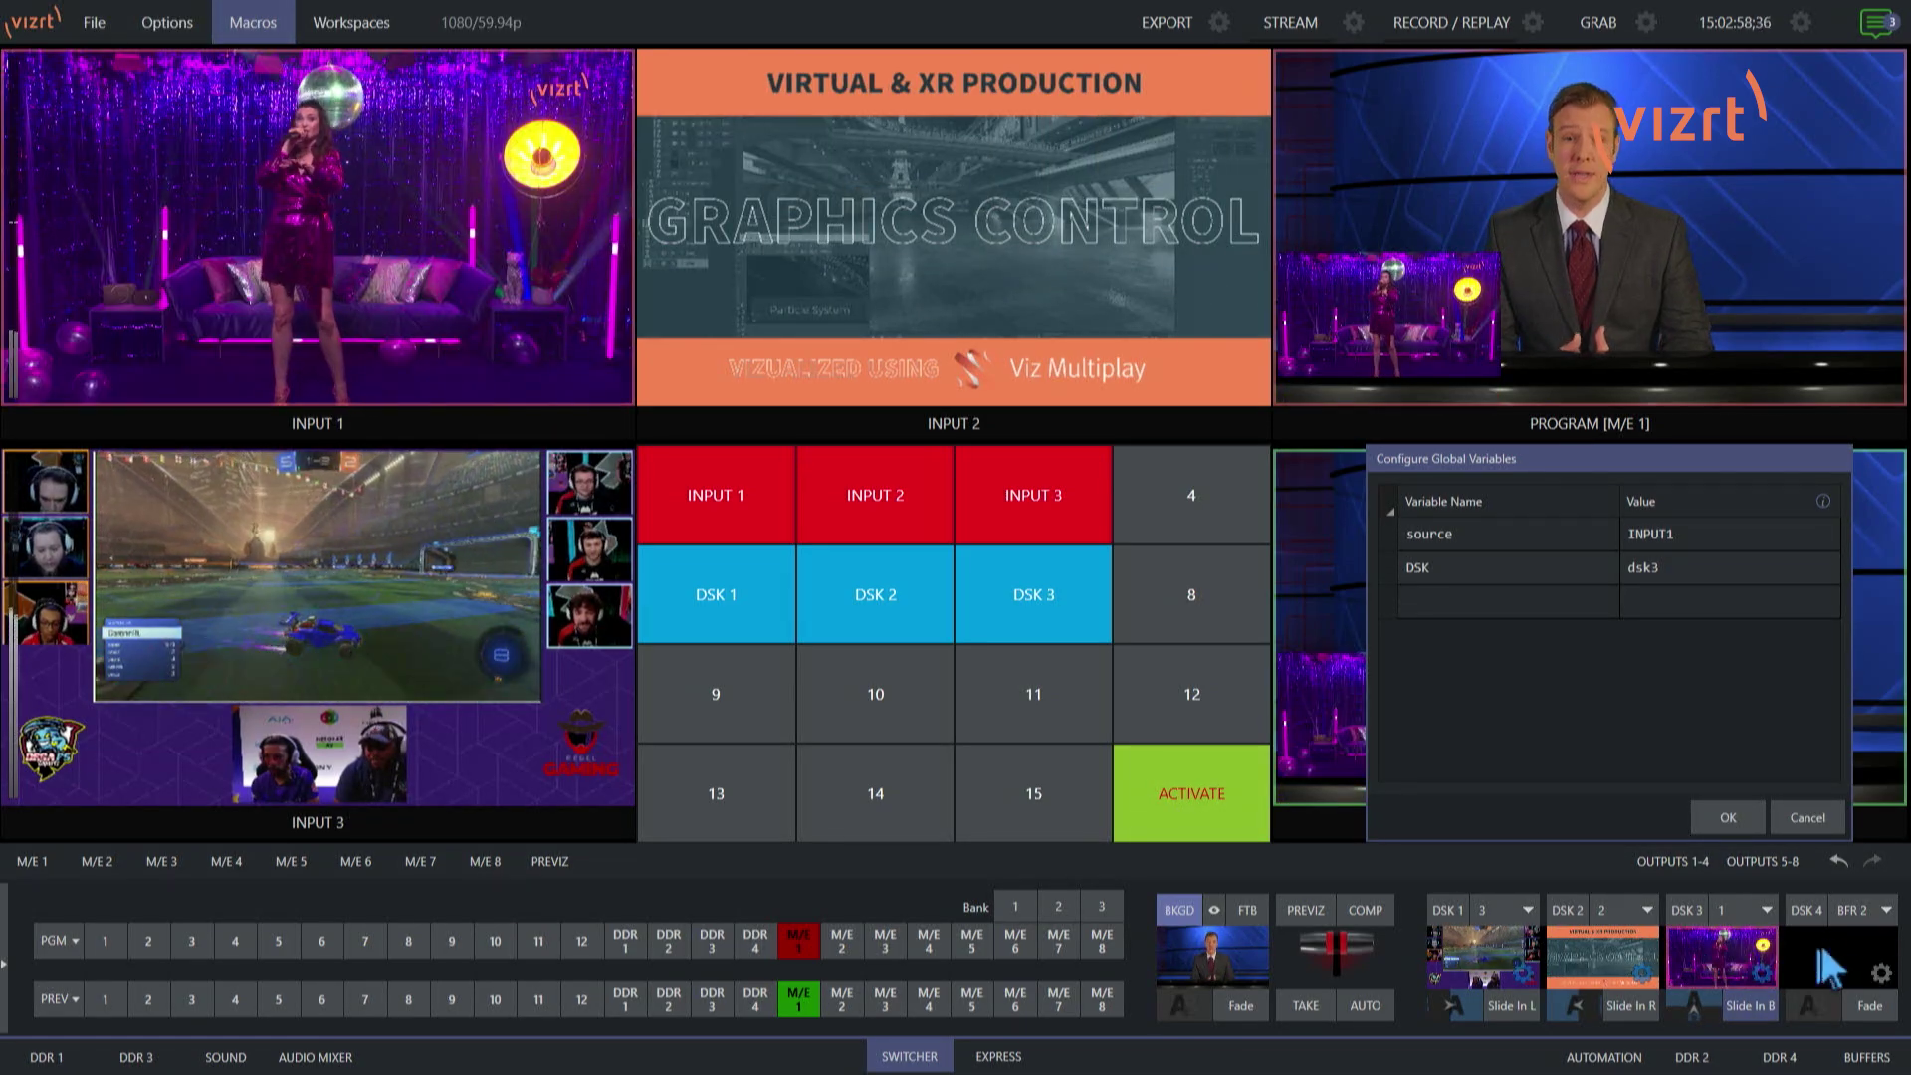
pyautogui.click(1703, 958)
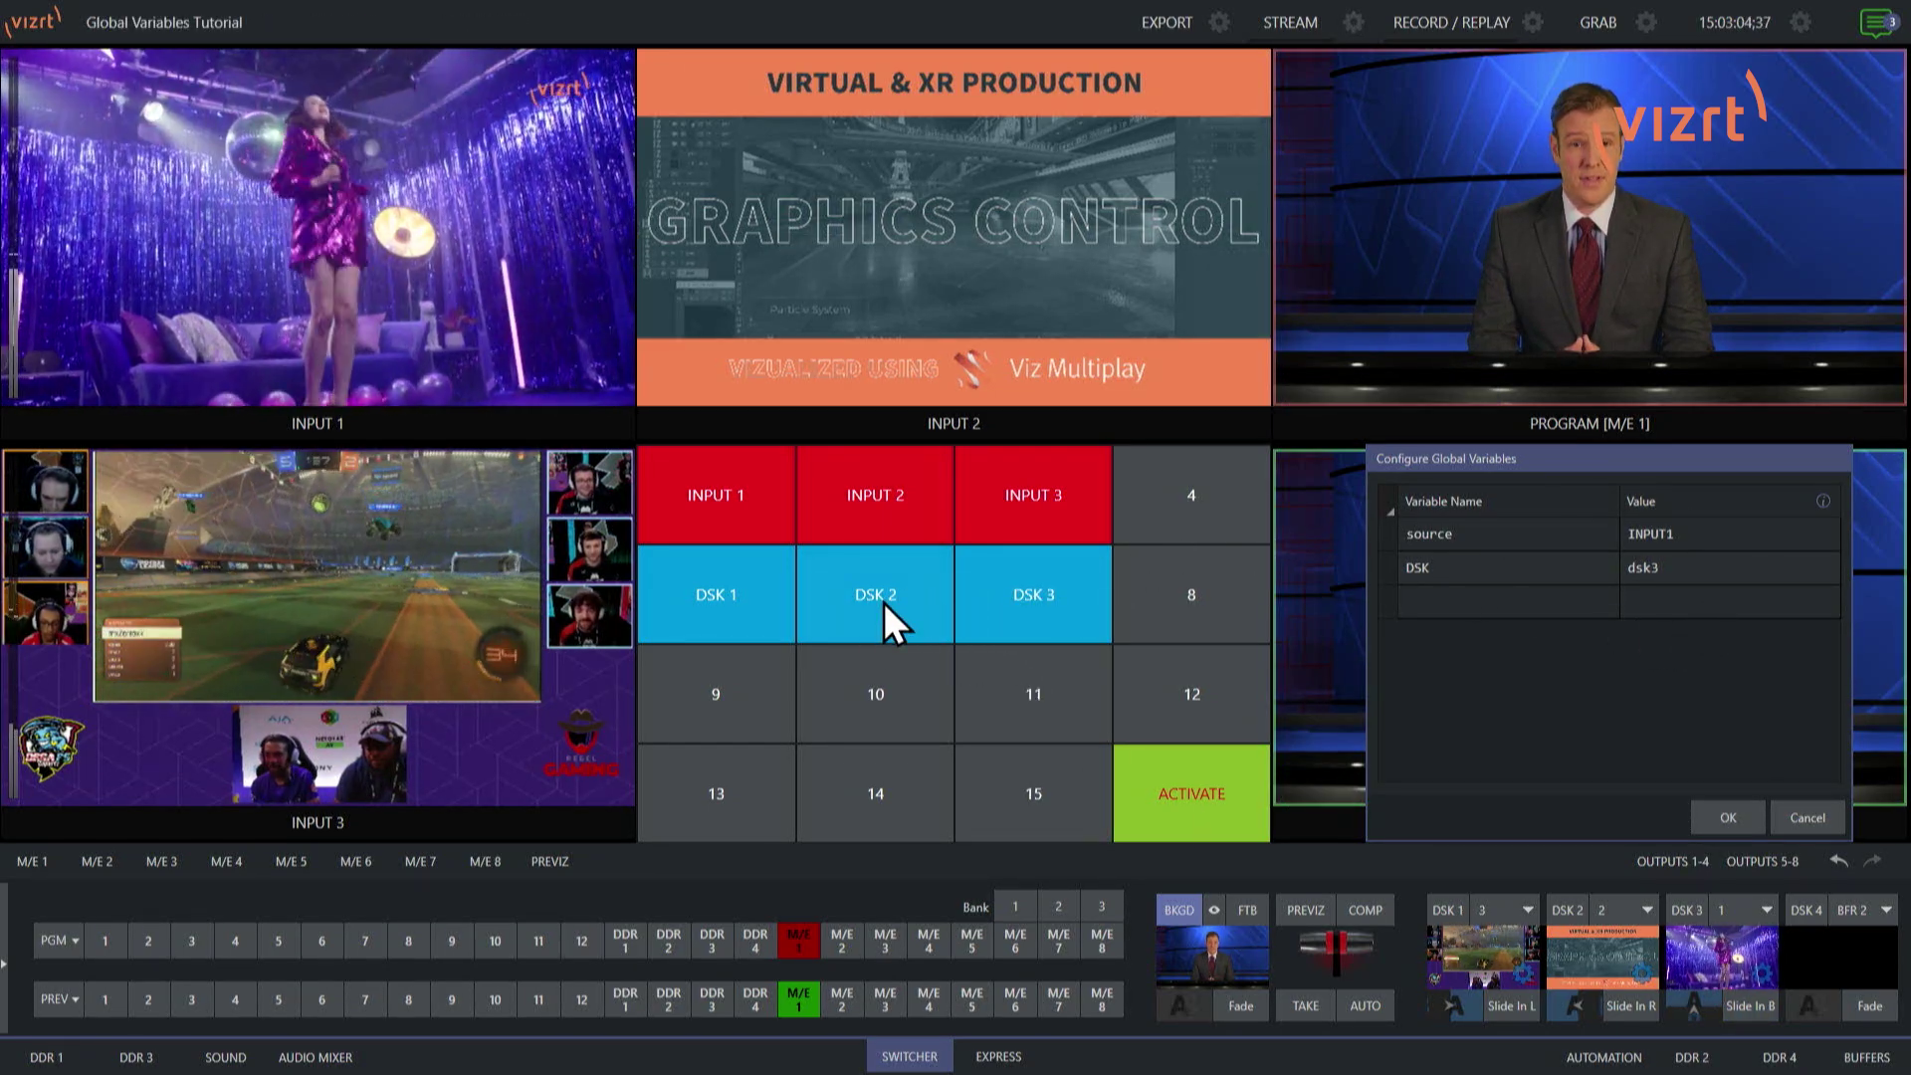
# Step: Choose DSK 2 and INPUT 3 with the LivePanel macros and activate the dynamic macro to show INPUT3 on DSK 2
pyautogui.rightClick(883, 601)
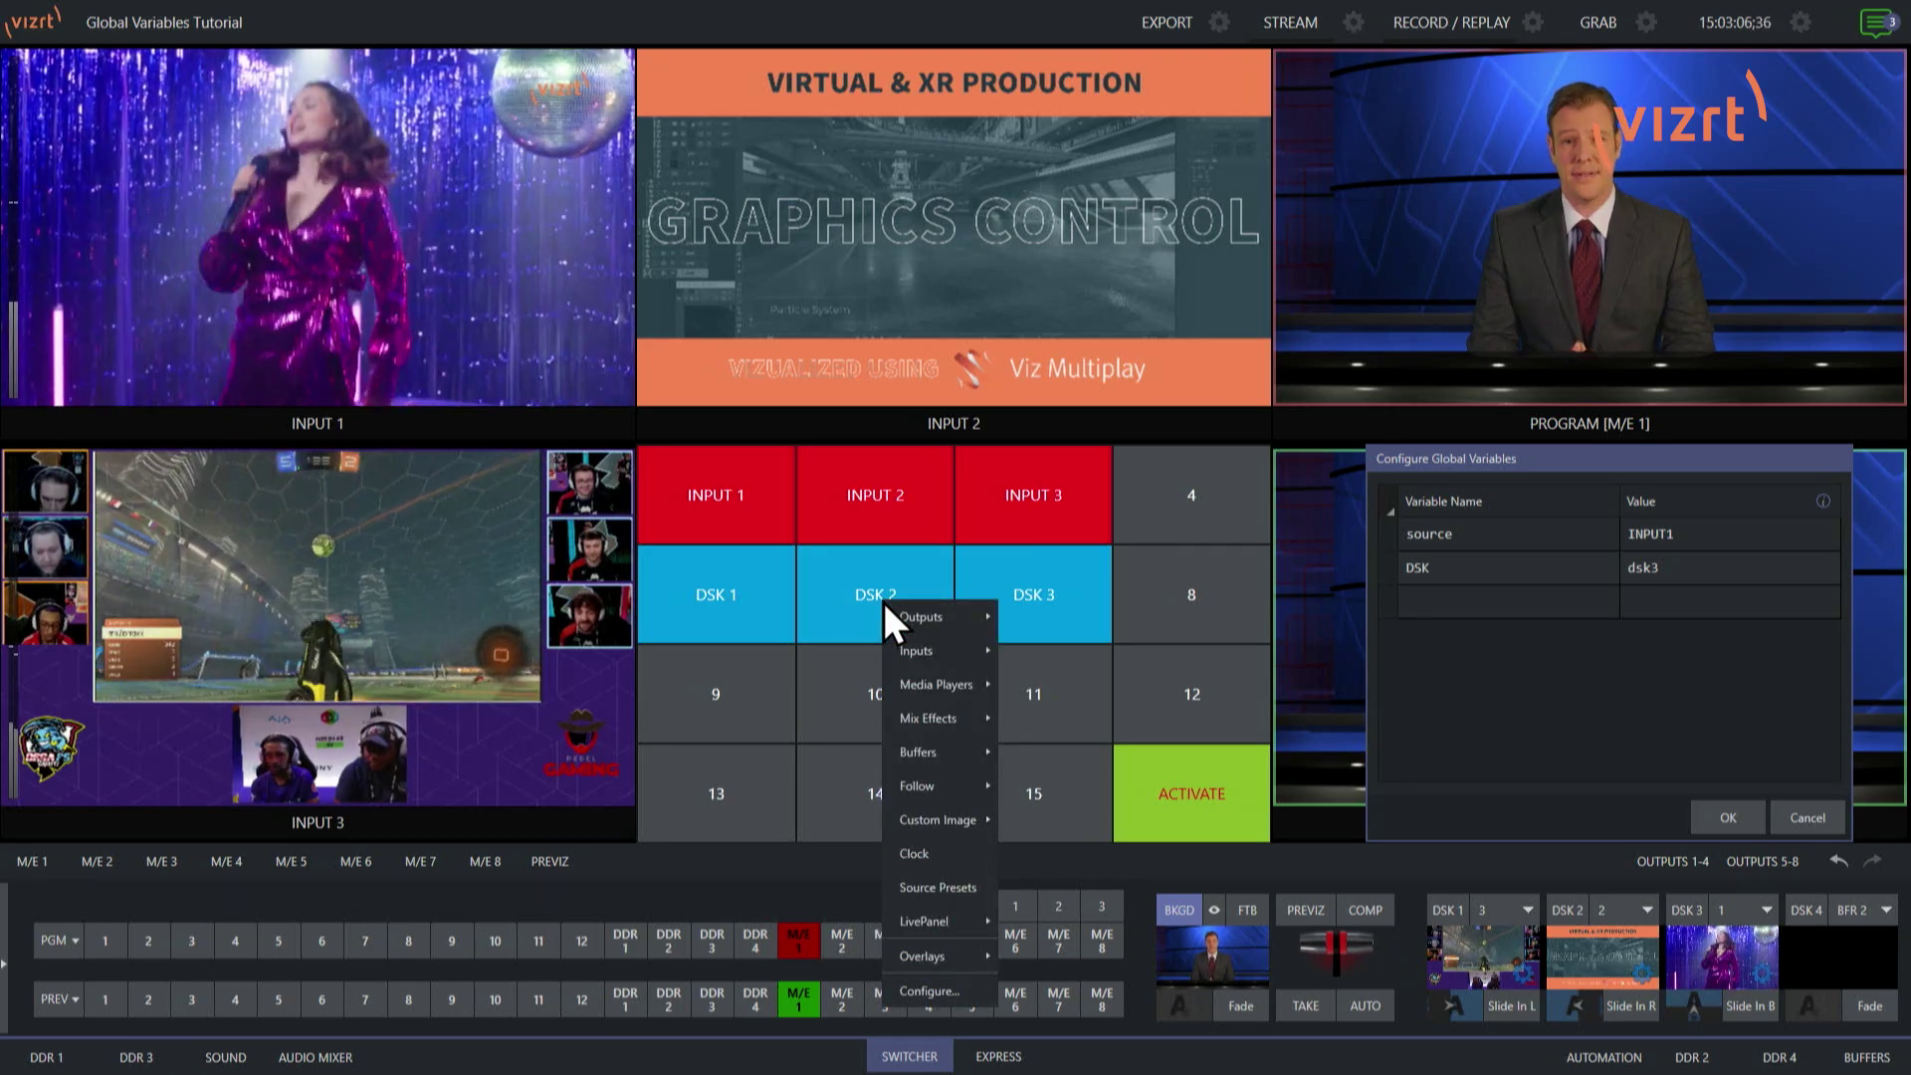
pyautogui.click(844, 582)
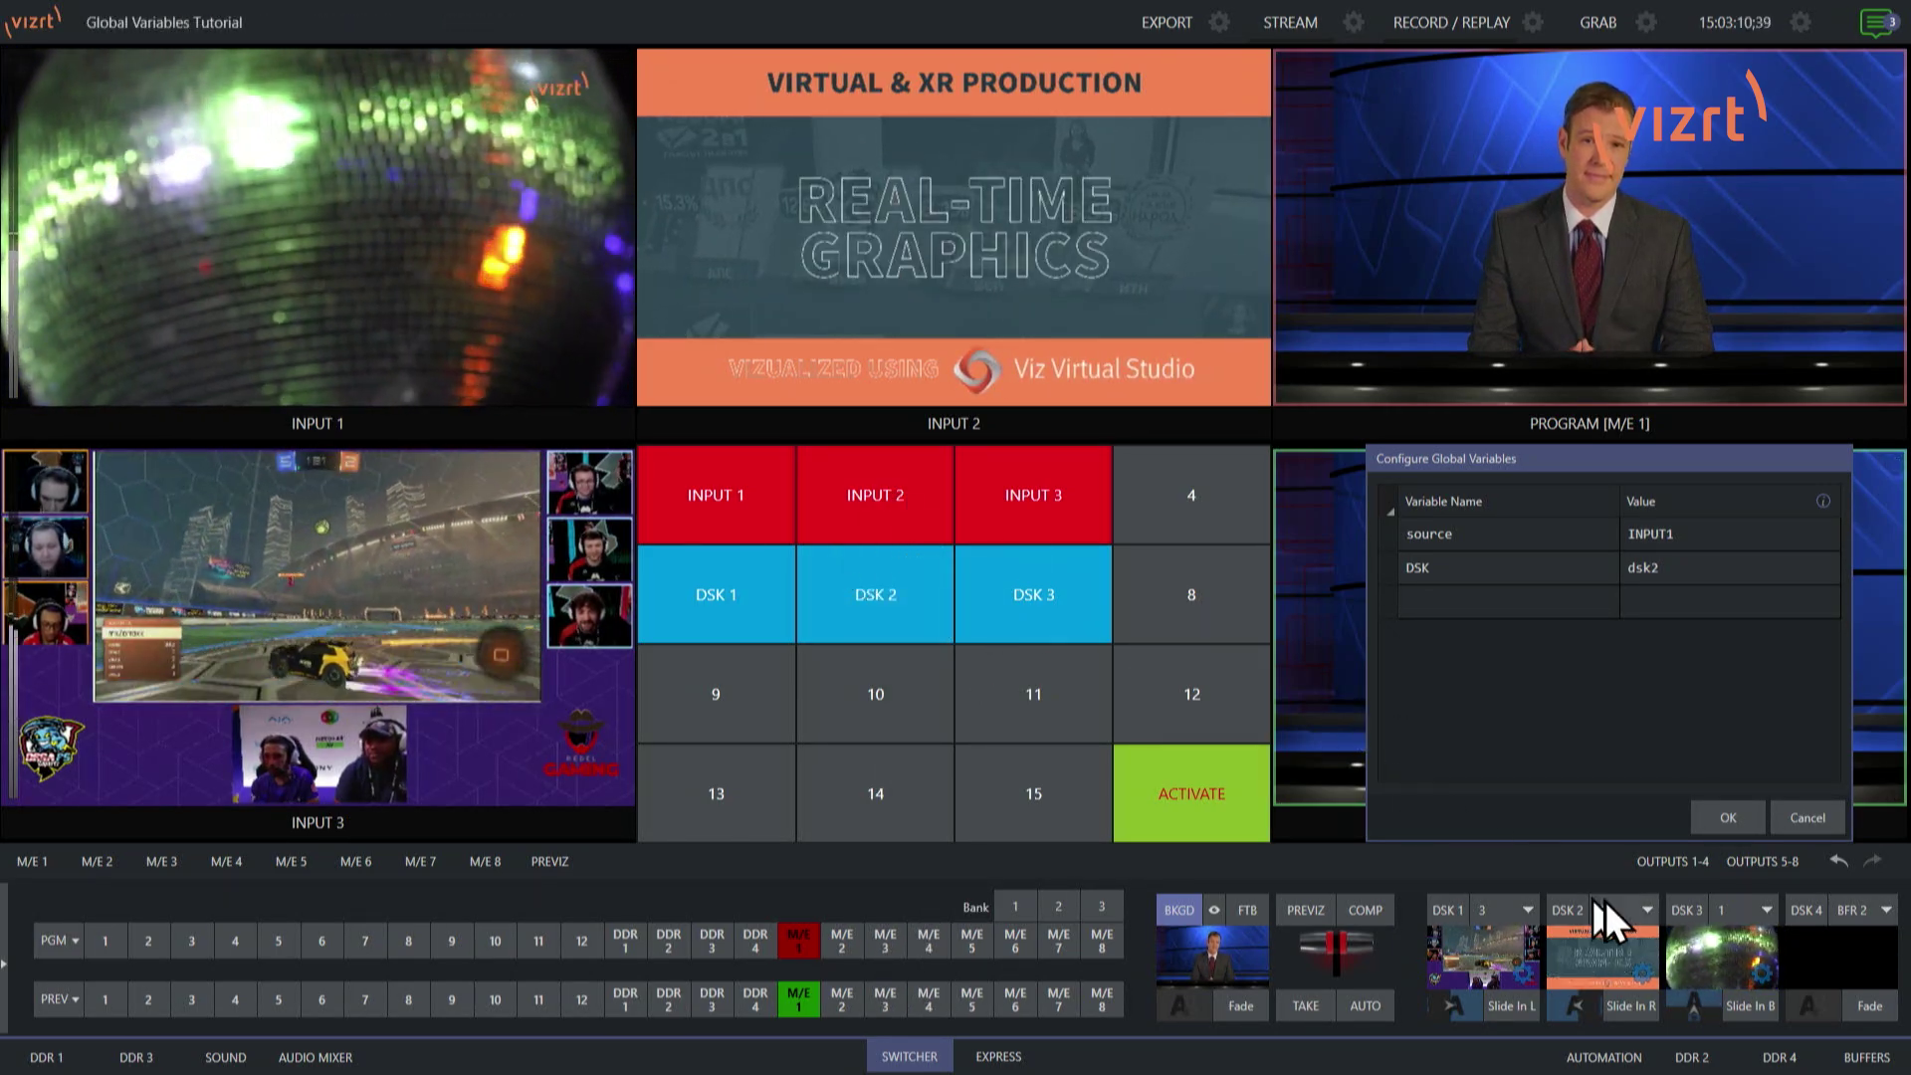
pyautogui.click(1019, 486)
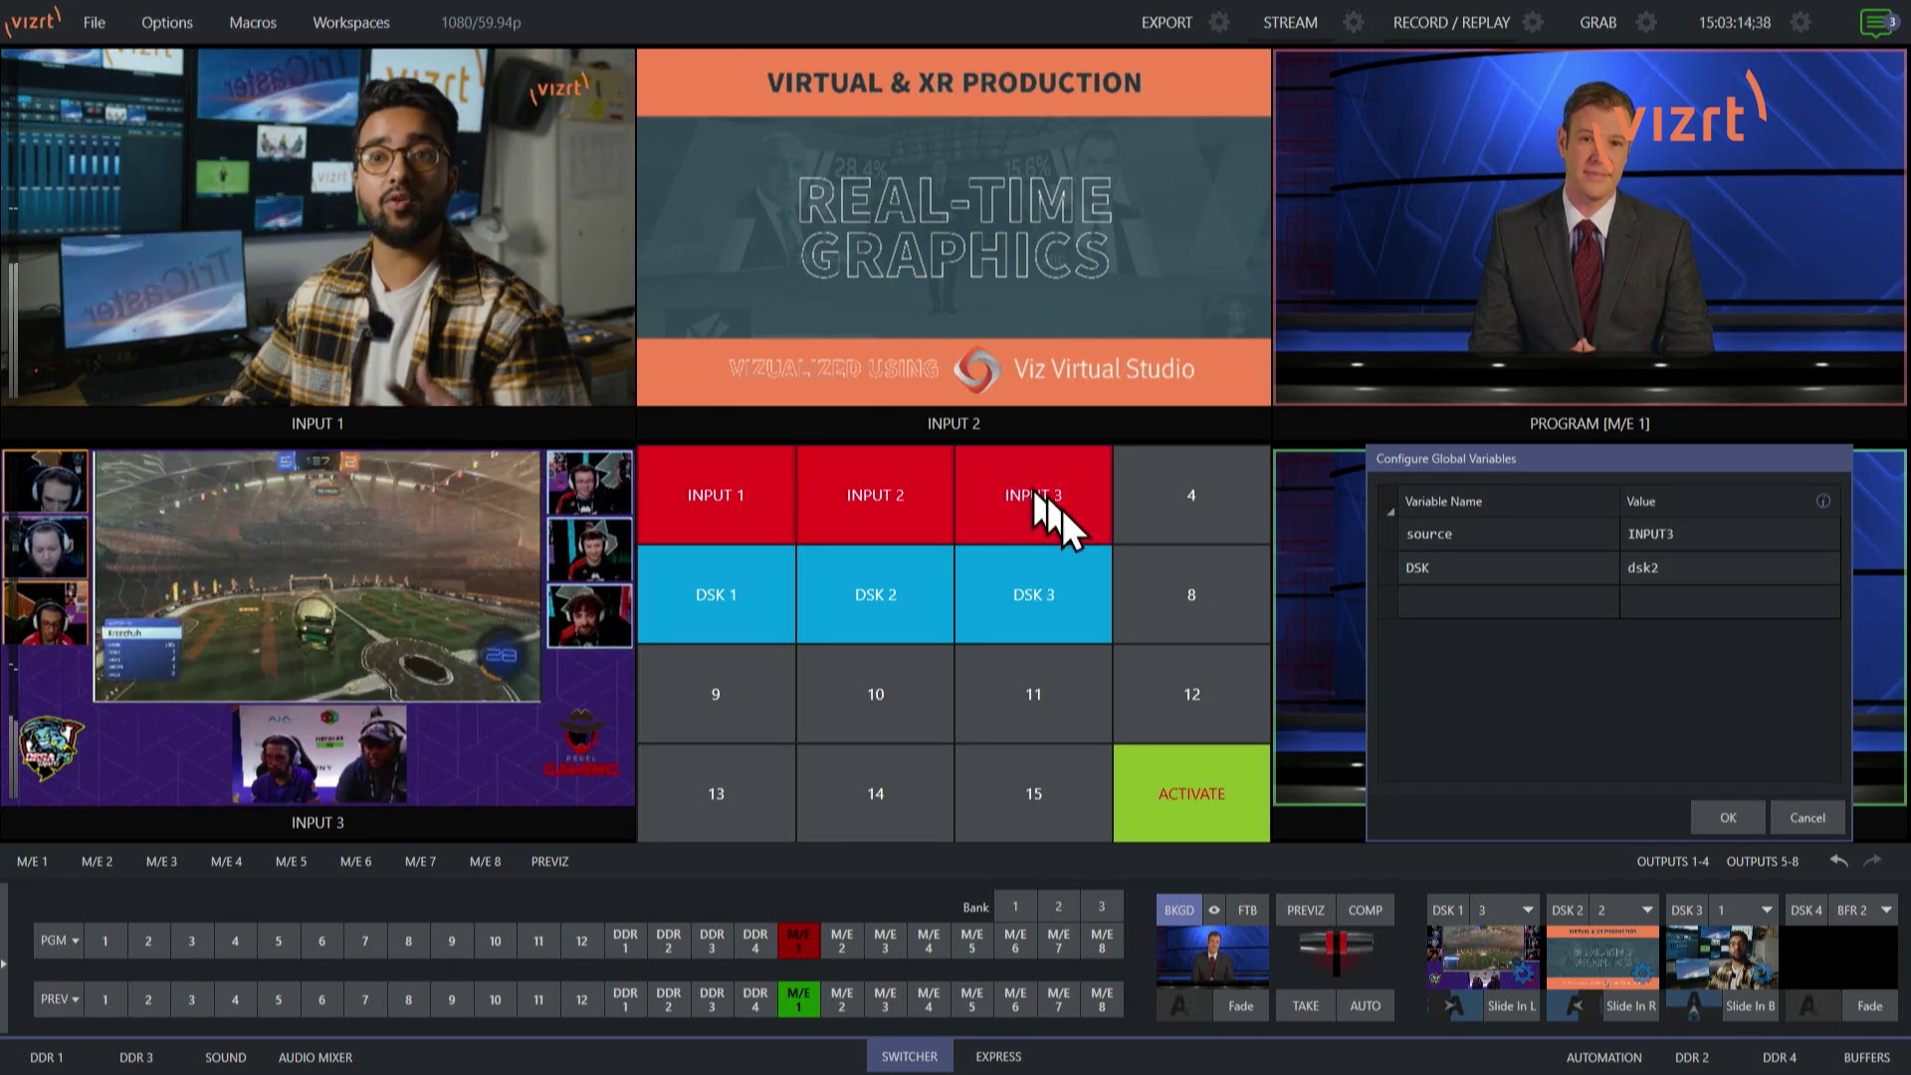
pyautogui.click(1033, 602)
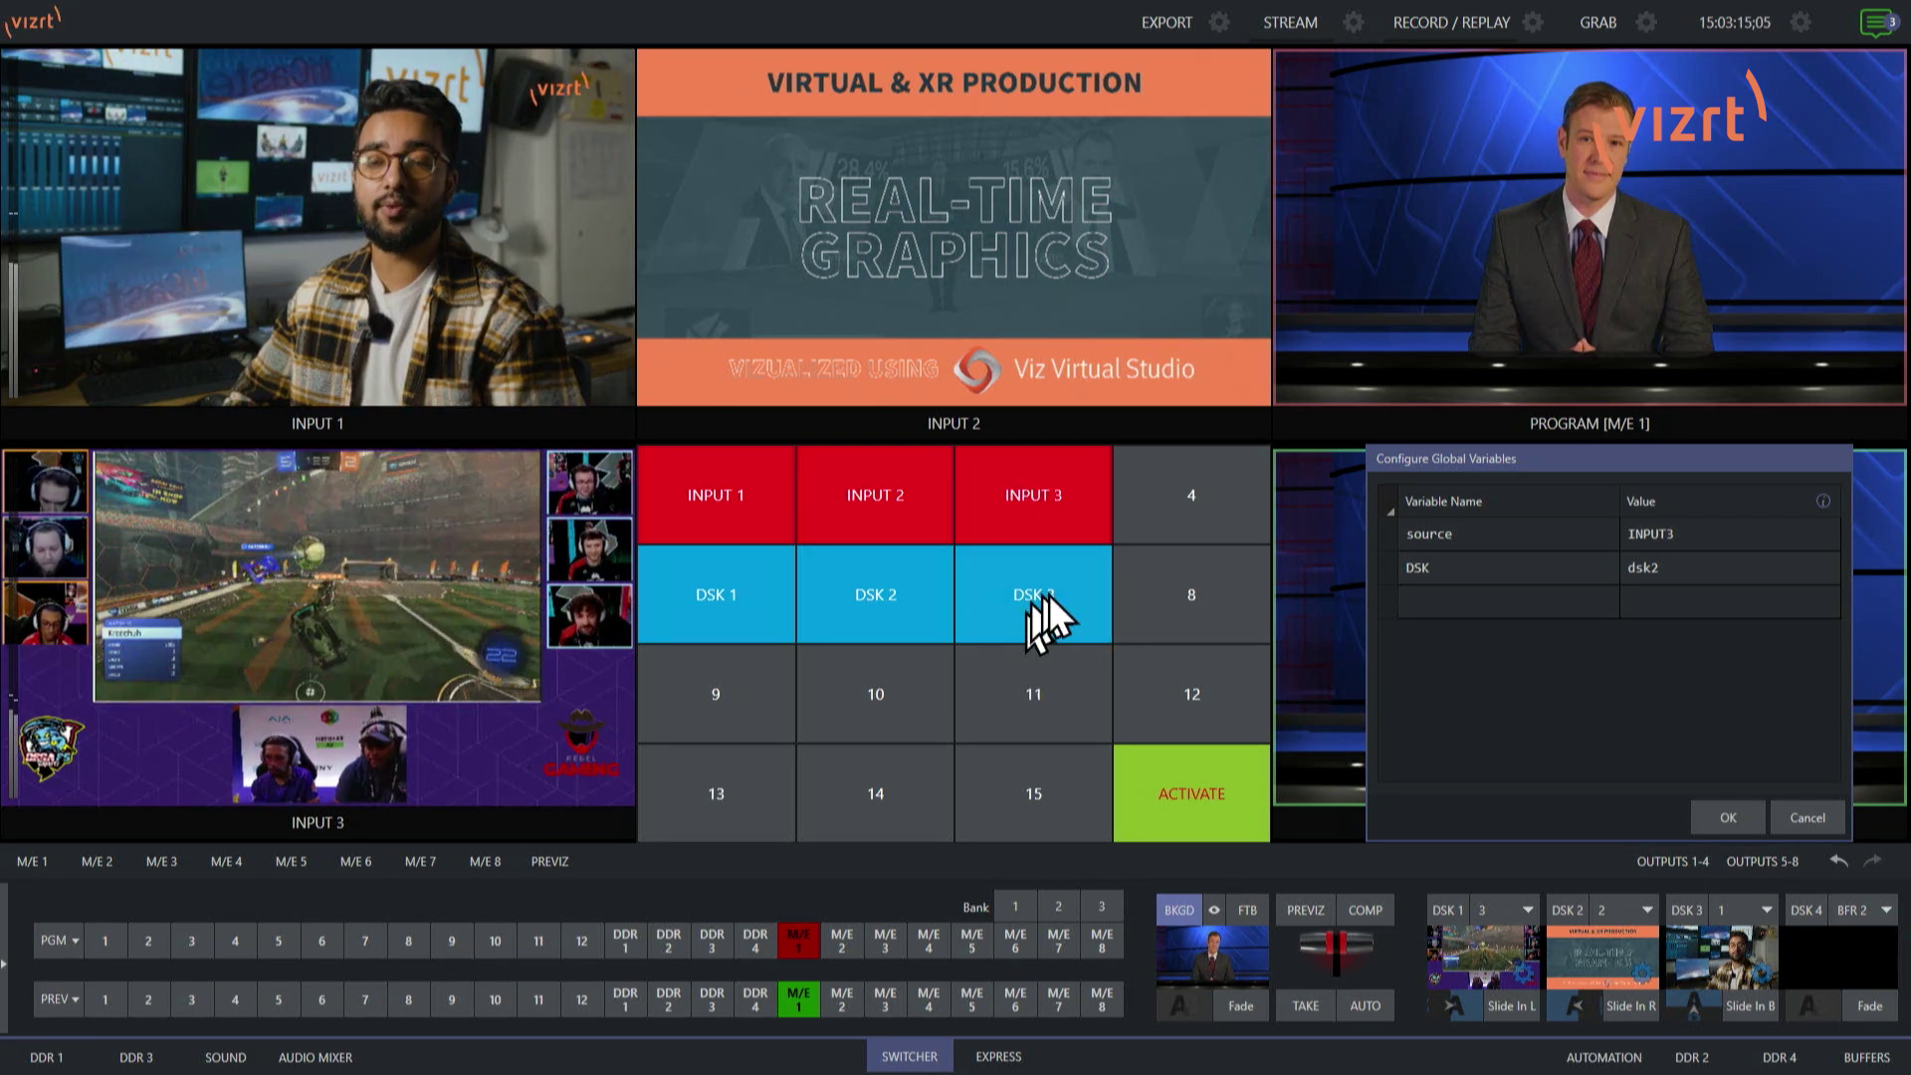
pyautogui.click(1195, 793)
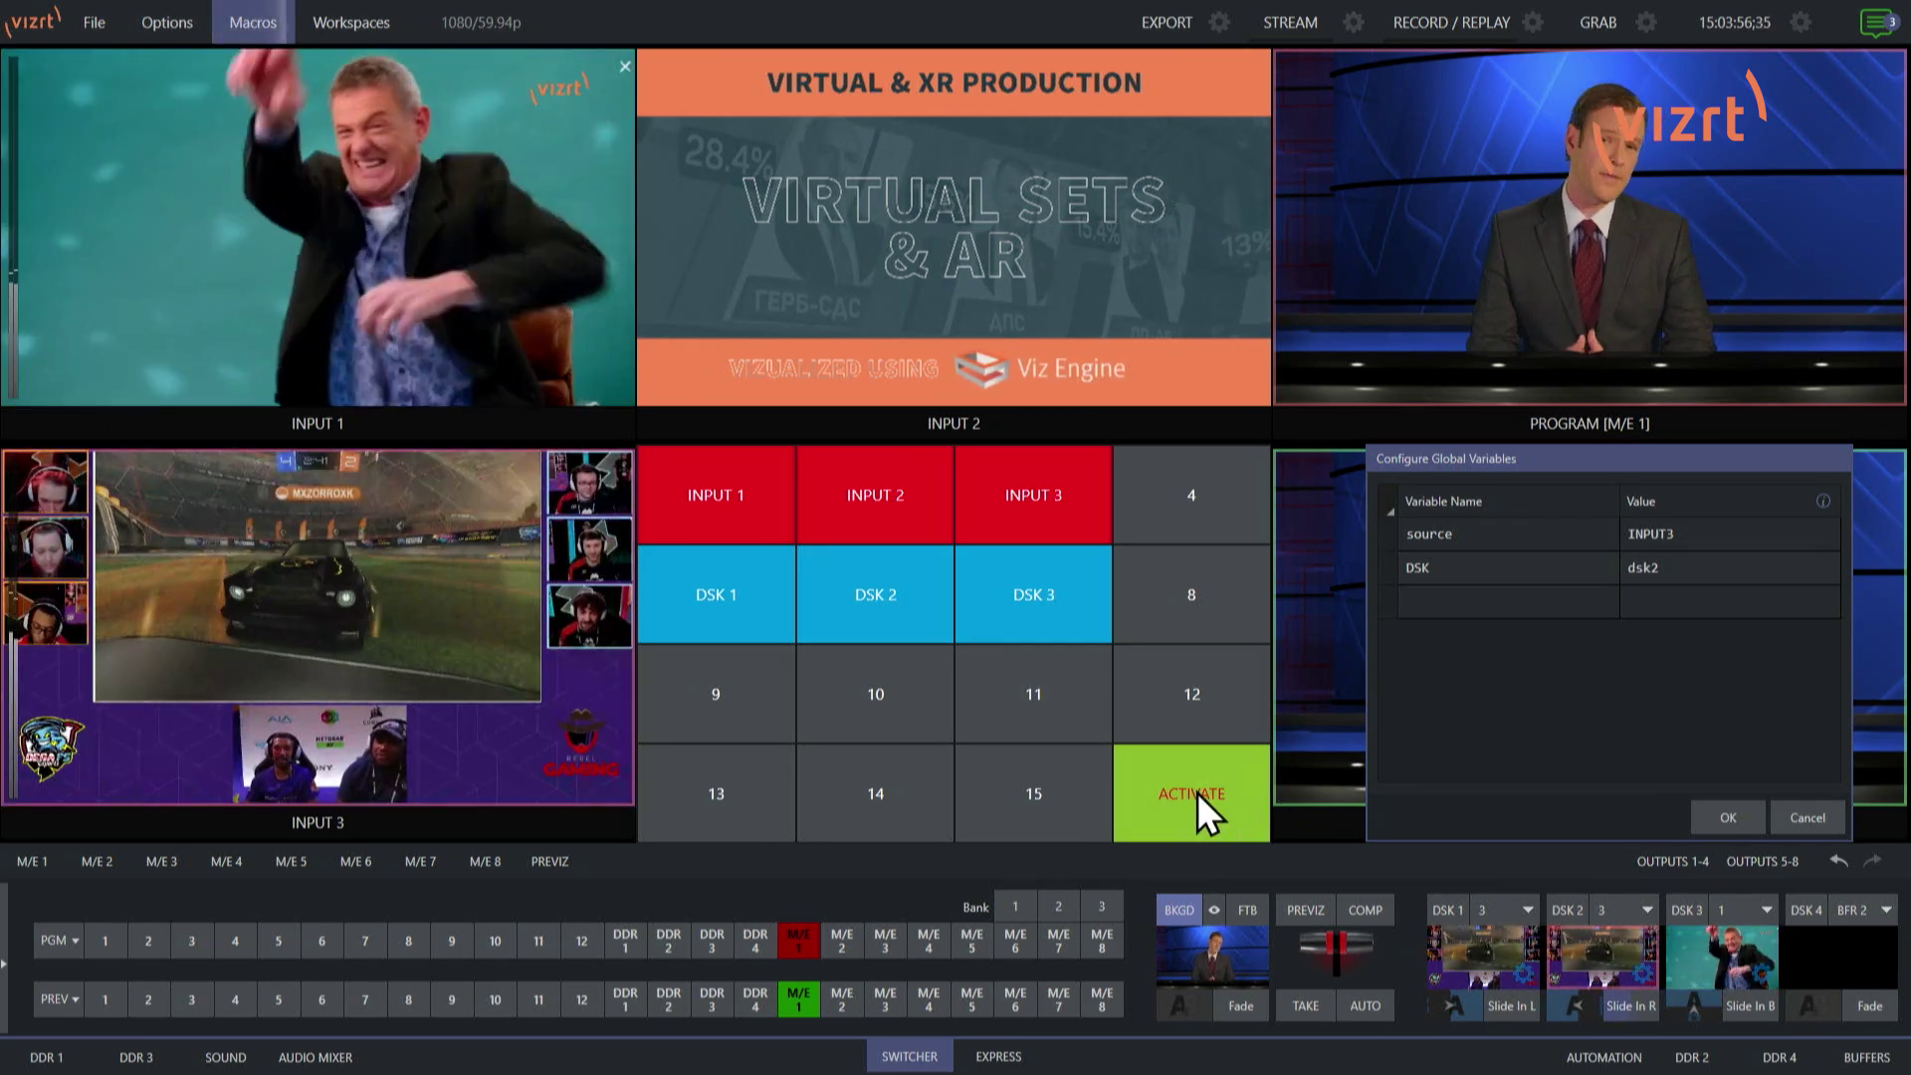
pyautogui.click(1198, 792)
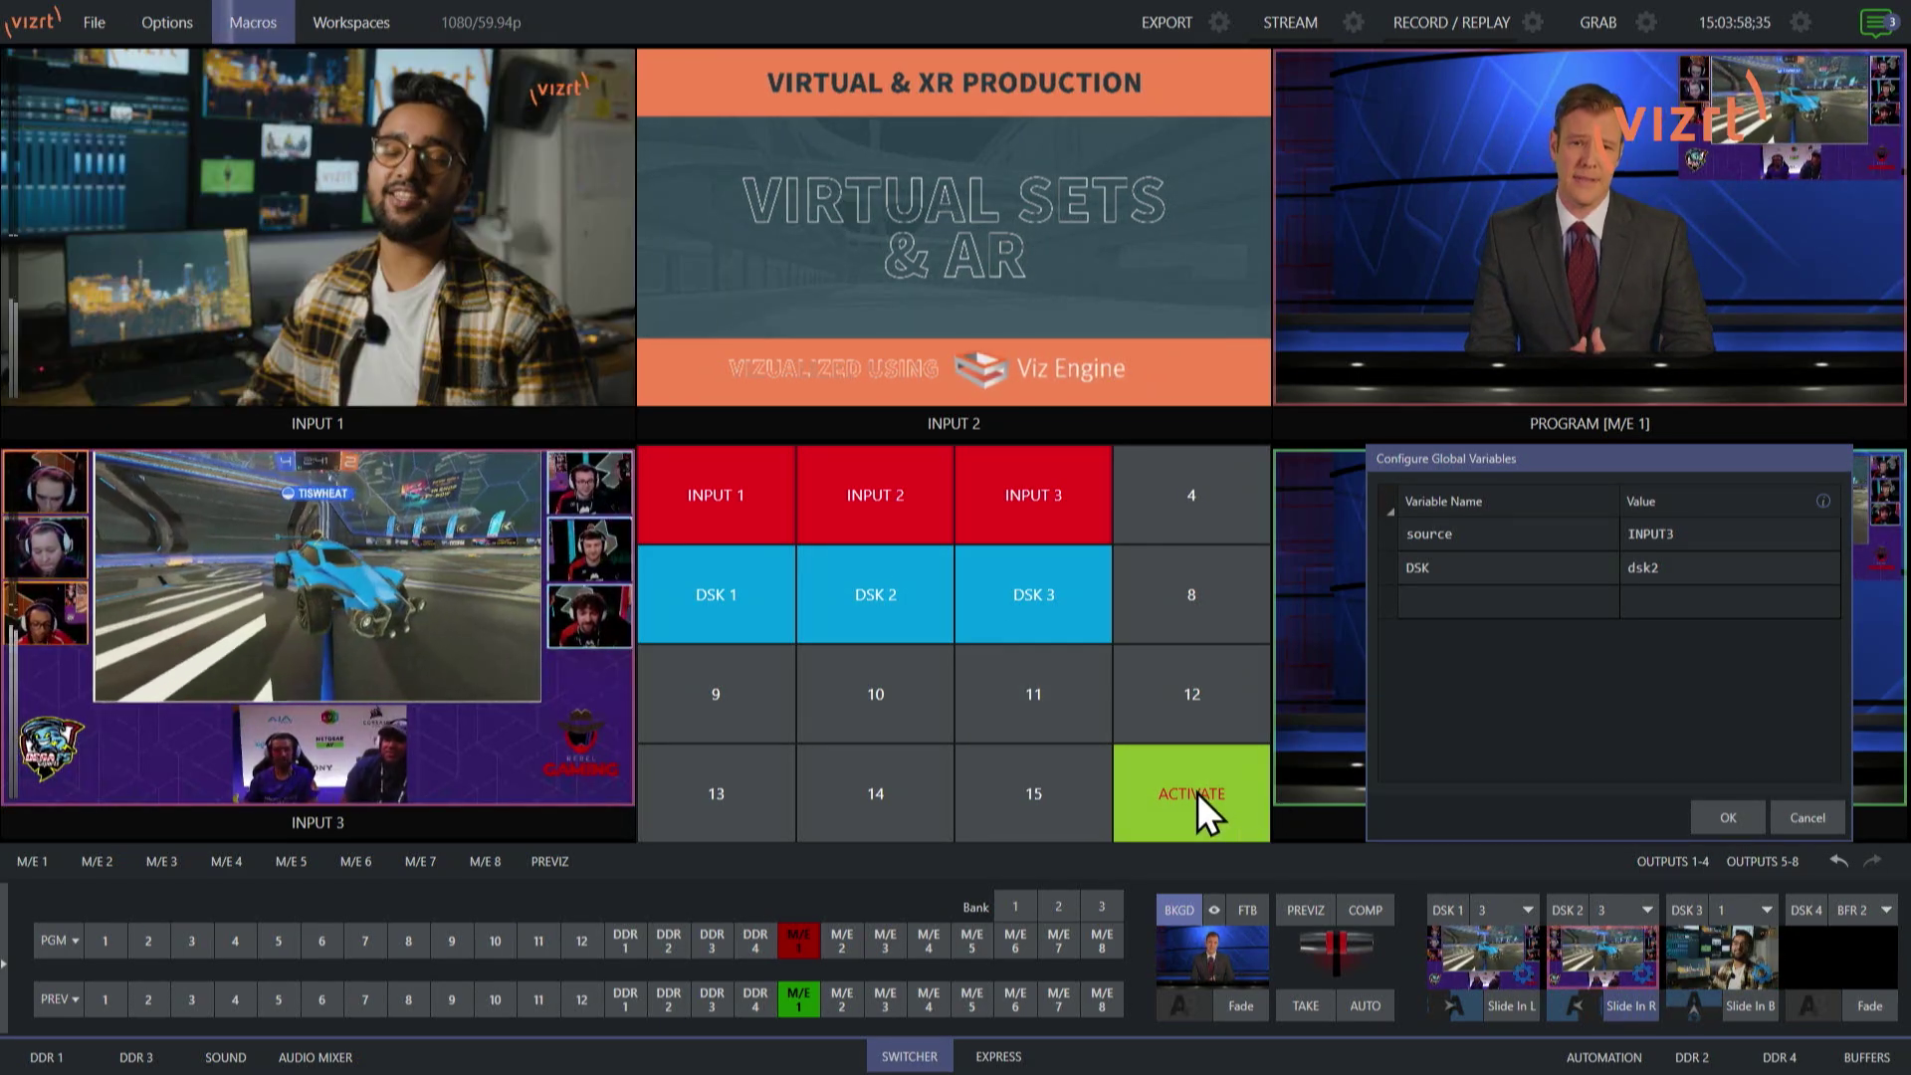